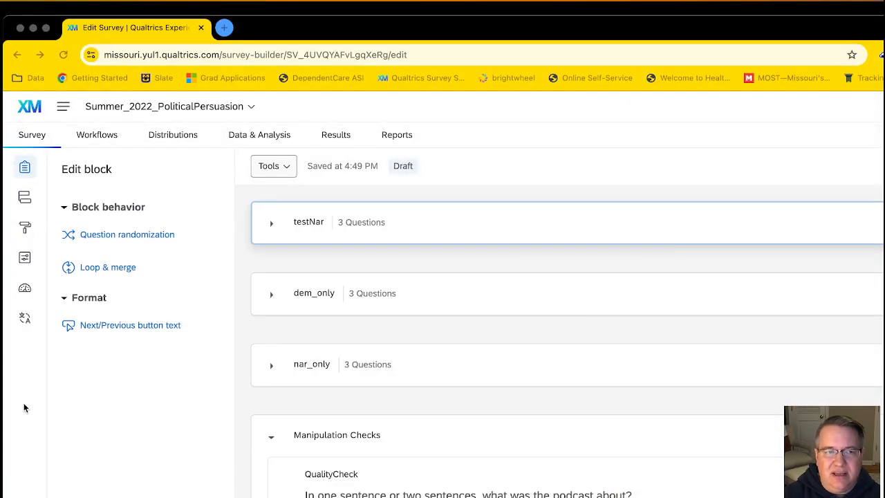
left_click(765, 478)
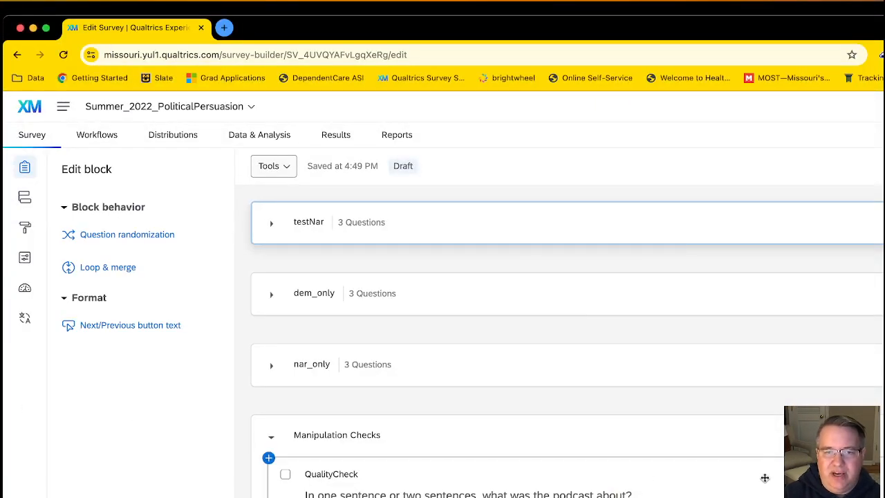
left_click(325, 475)
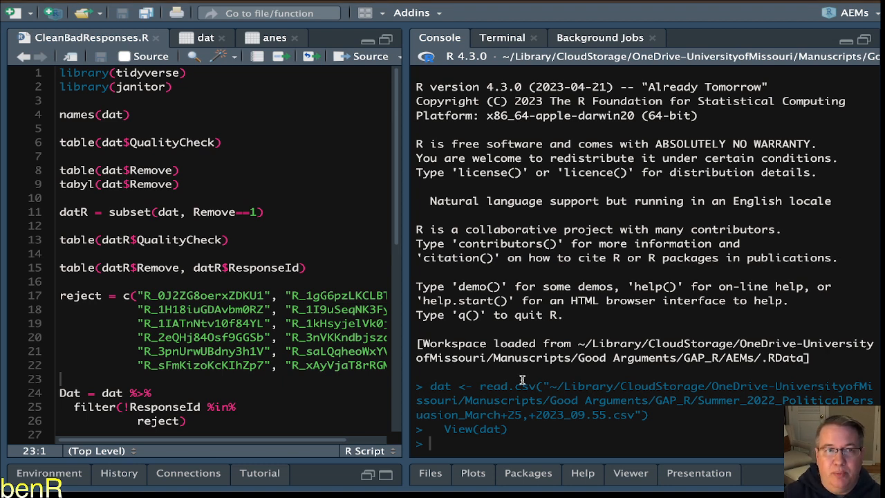
Run the library(tidyverse) line at the top of CleanBadResponses.R to load the package
left_click(139, 101)
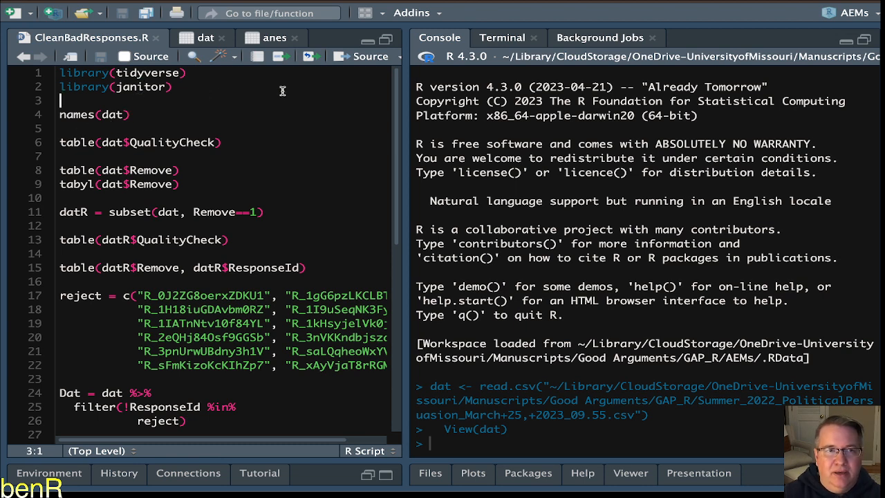
key("Up")
key("Up")
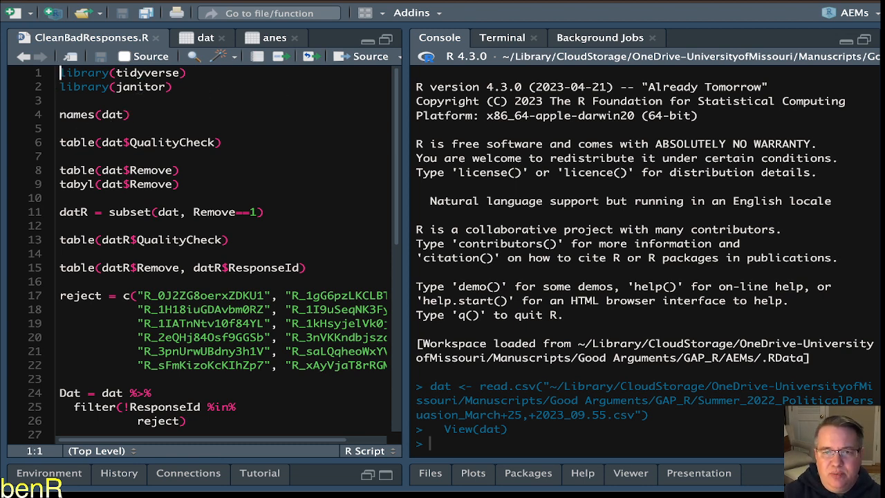
key("super+Return")
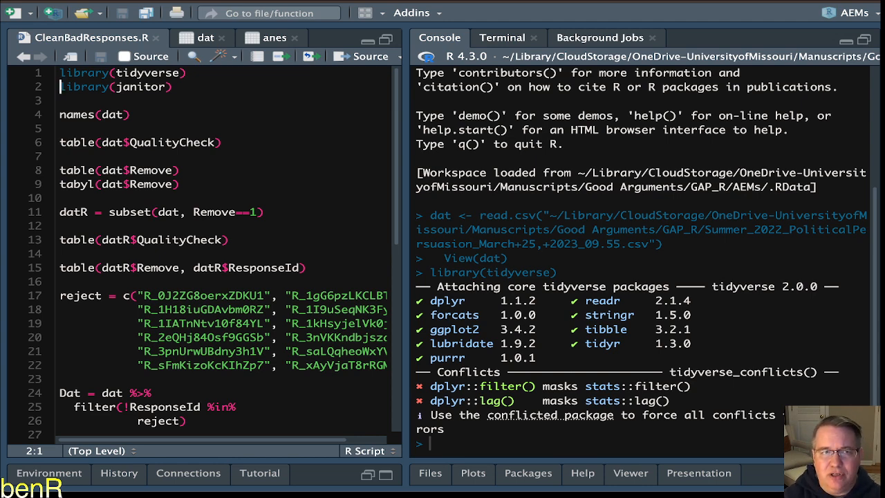
Write a temporary install.packages("janitor") line above the library(janitor) call and delete it again
key("Up")
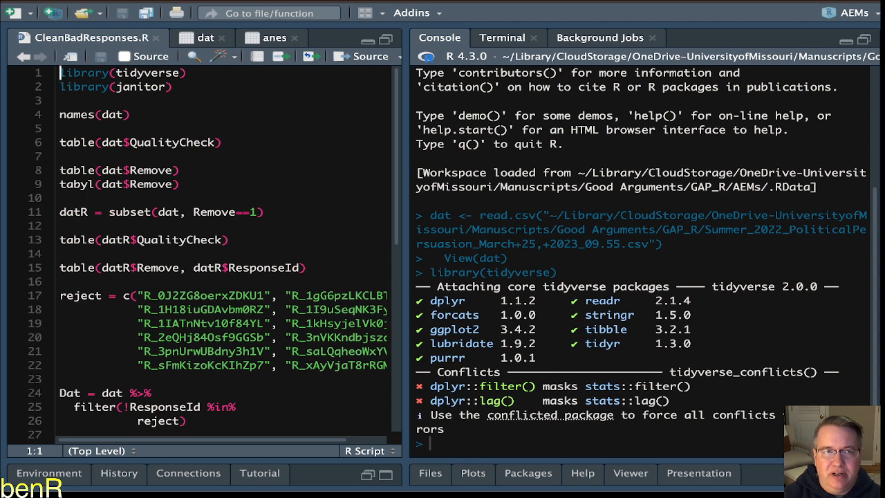
key("shift+Down")
key("Down")
left_click(60, 87)
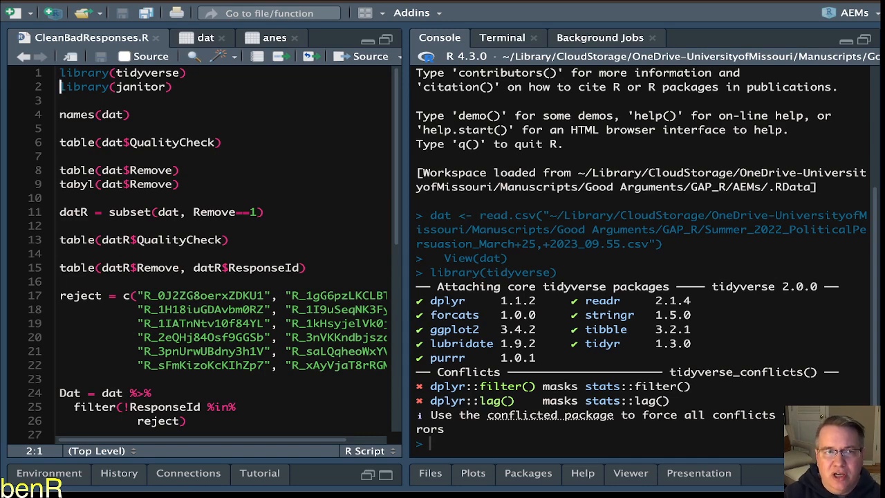
key("Return")
key("Up")
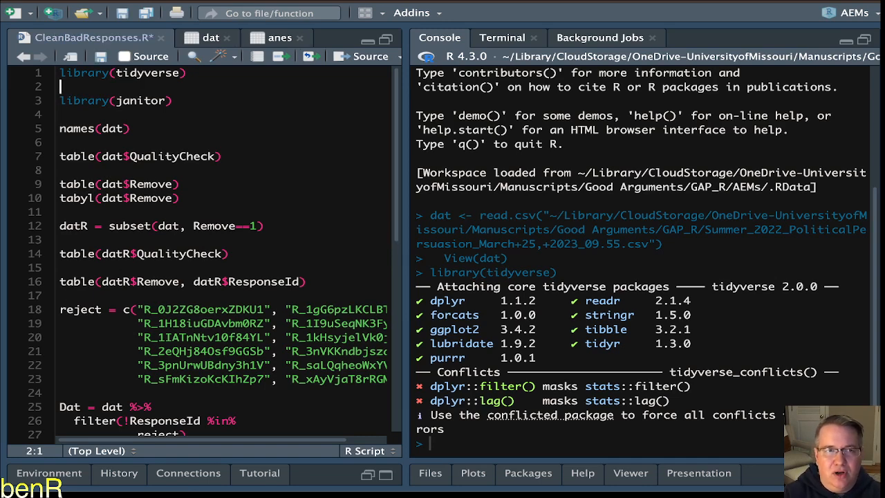
type("insta")
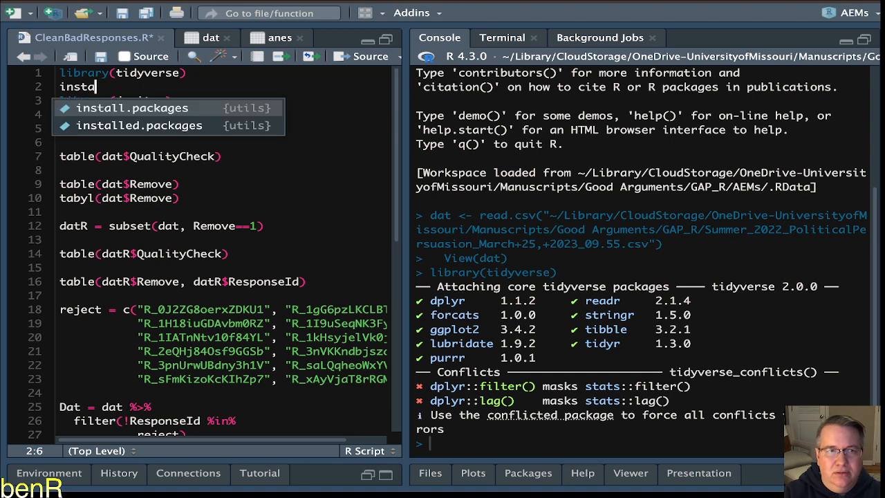
type("ll")
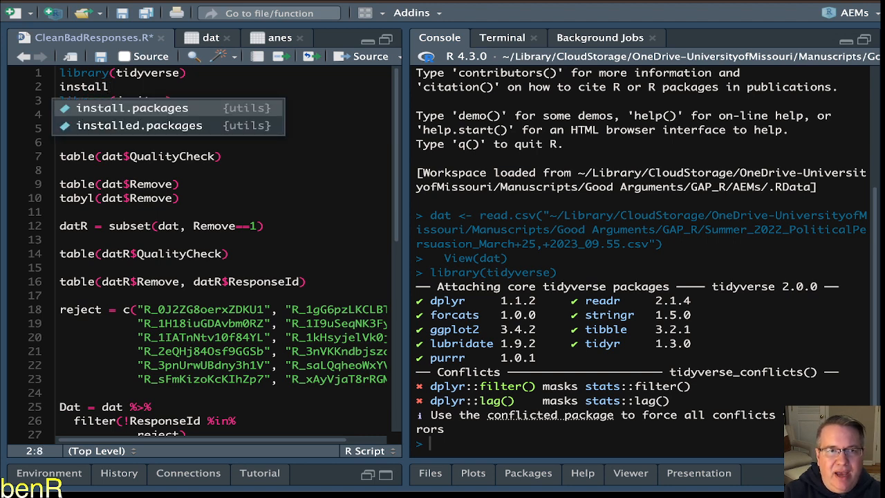
key("Tab")
type("\"janitor")
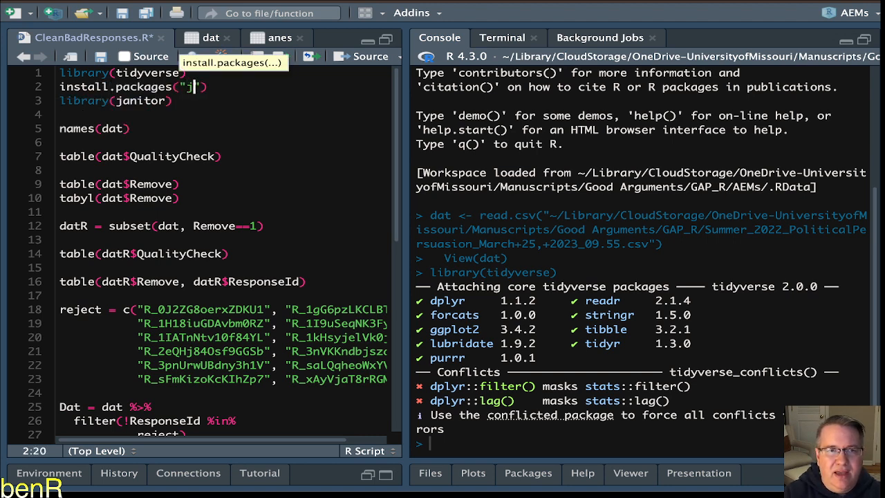
key("Home")
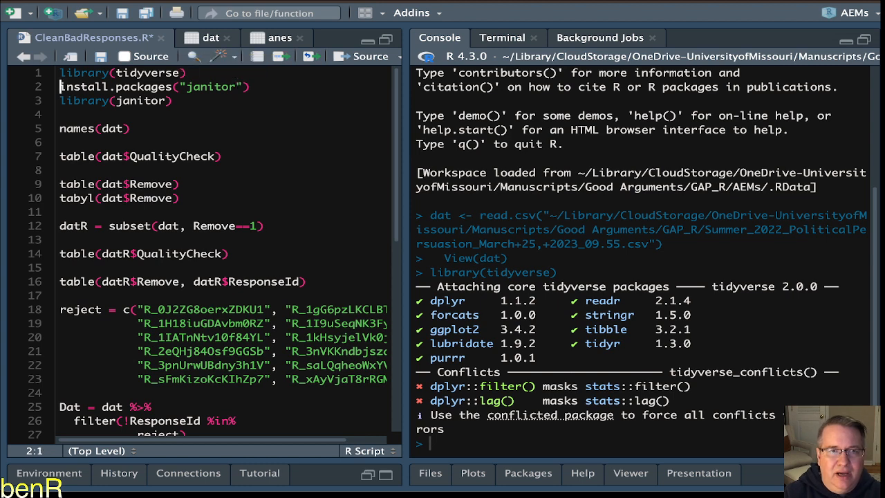
key("shift+Down")
key("BackSpace")
Load the janitor package and run names(dat) to list the data frame's variables
key("super+Return")
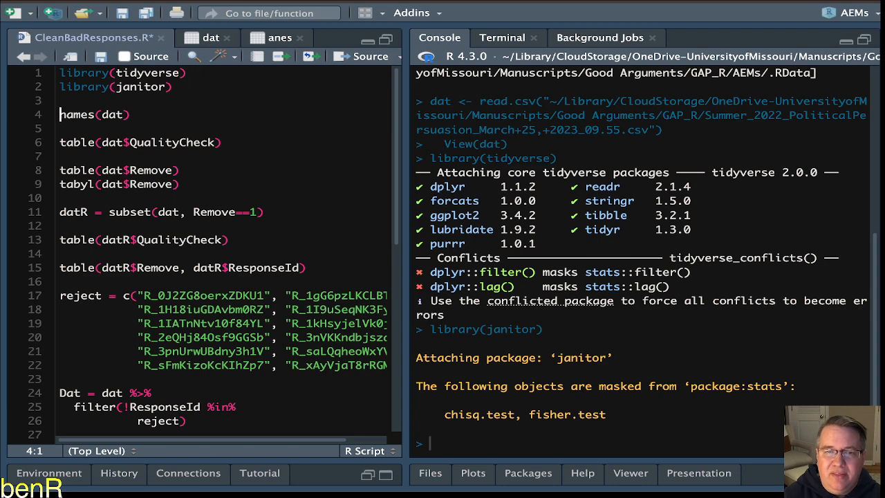
double_click(122, 114)
left_click(229, 113)
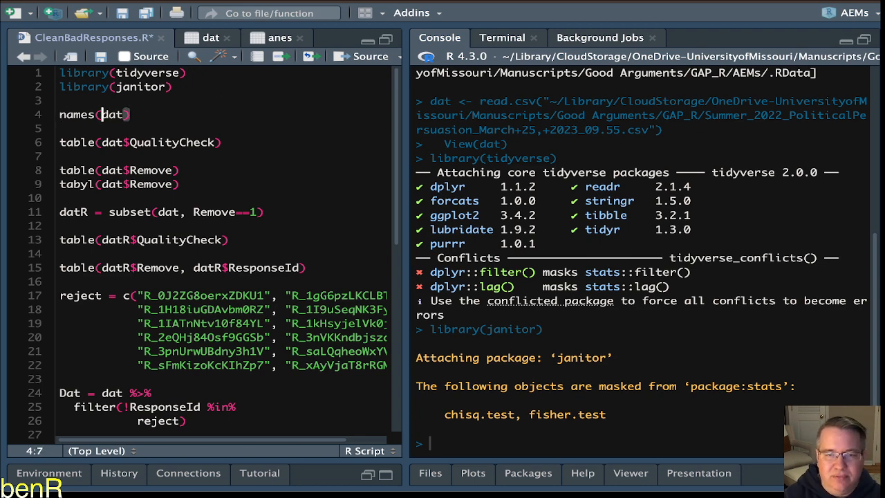
key("ctrl+Return")
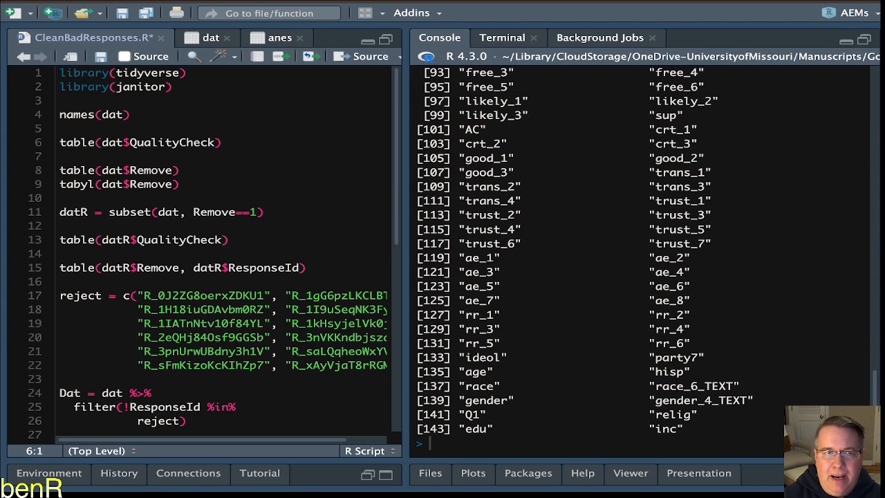
double_click(88, 115)
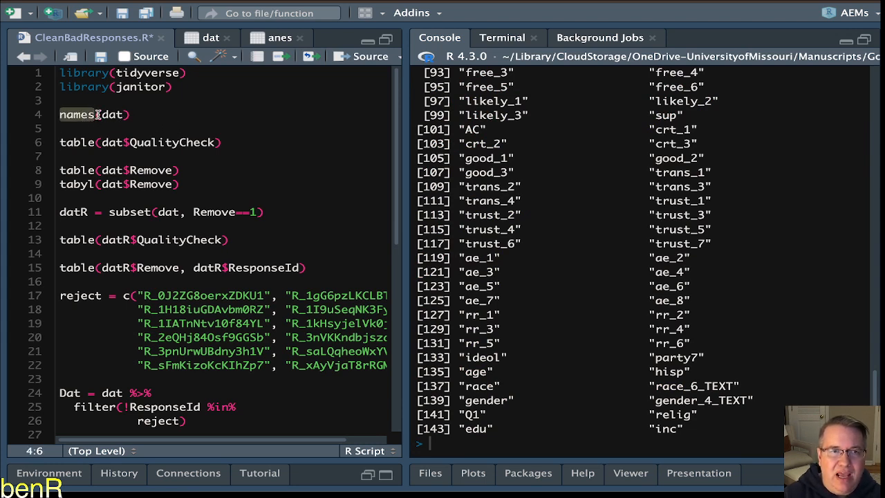
left_click(101, 115)
left_click_drag(102, 114, 104, 115)
double_click(108, 114)
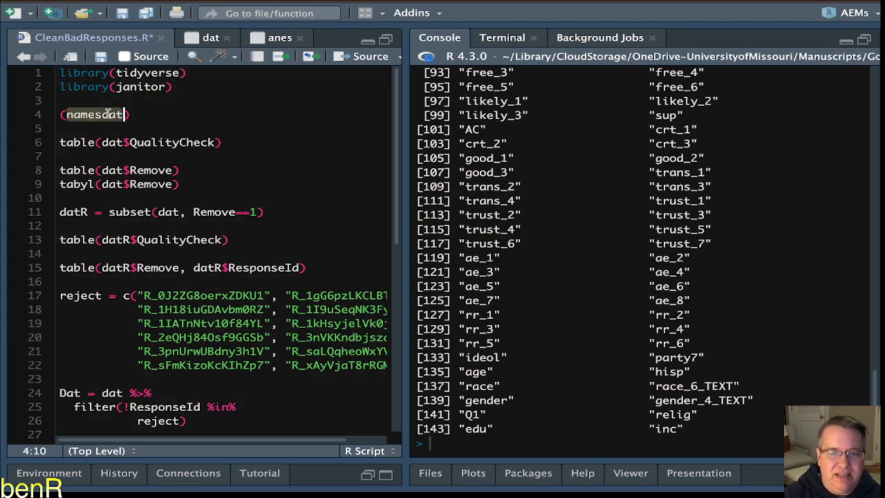
key("ctrl+z")
key("ctrl+Return")
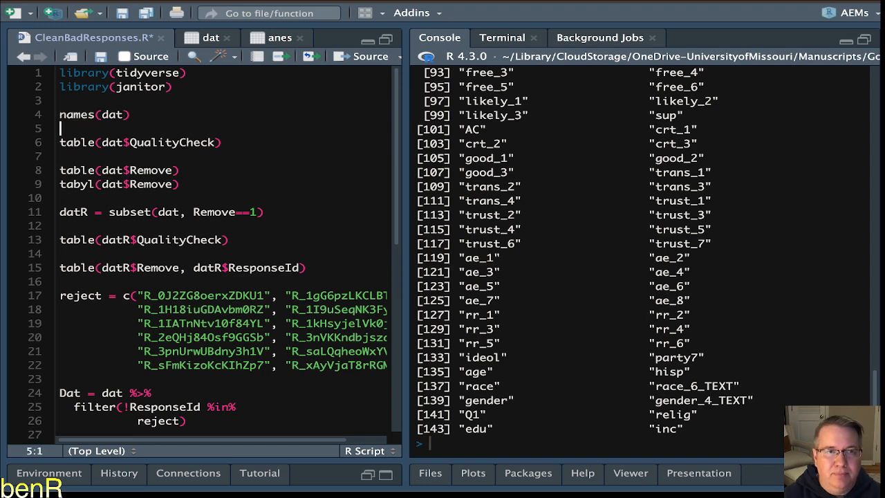
Review the names(dat) output from StartDate to inc, locating the QualityCheck and ResponseId variables
scroll(565, 225, "up", 15)
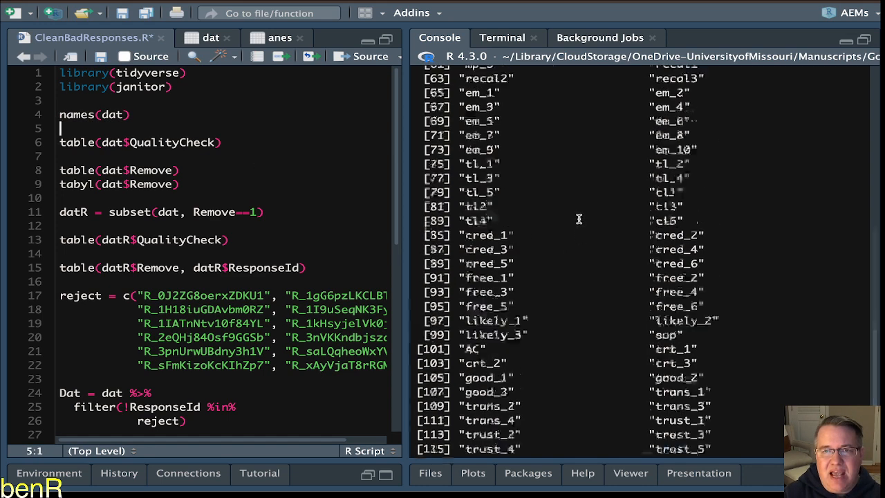
scroll(546, 187, "up", 1)
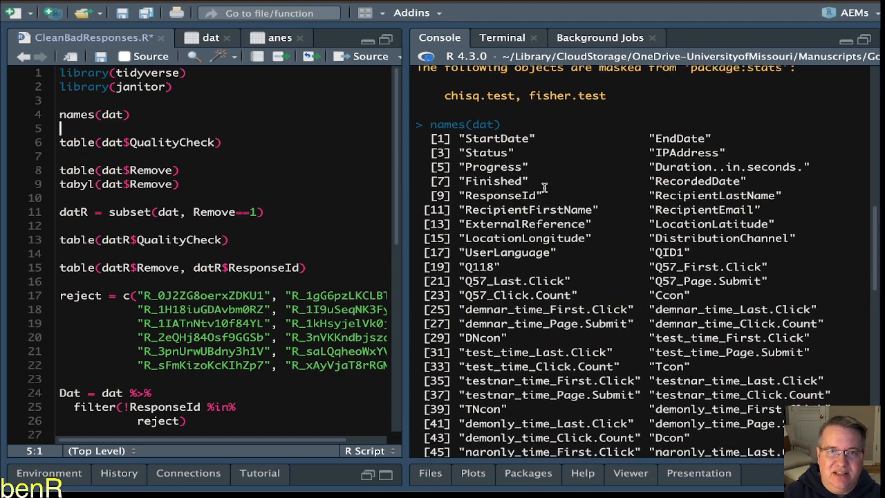
double_click(503, 140)
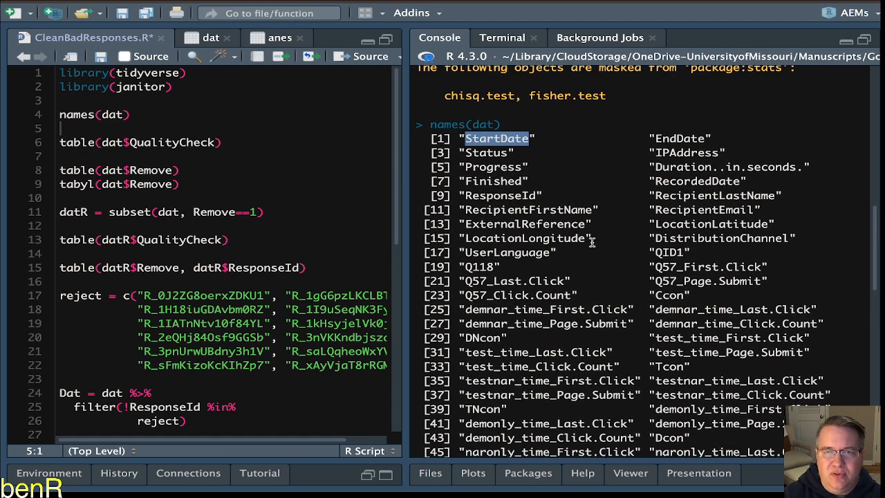
scroll(591, 246, "down", 15)
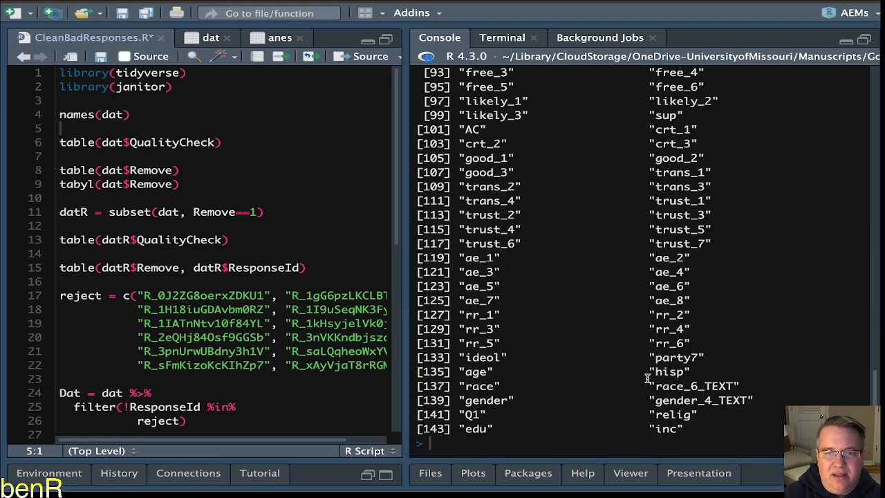
double_click(660, 430)
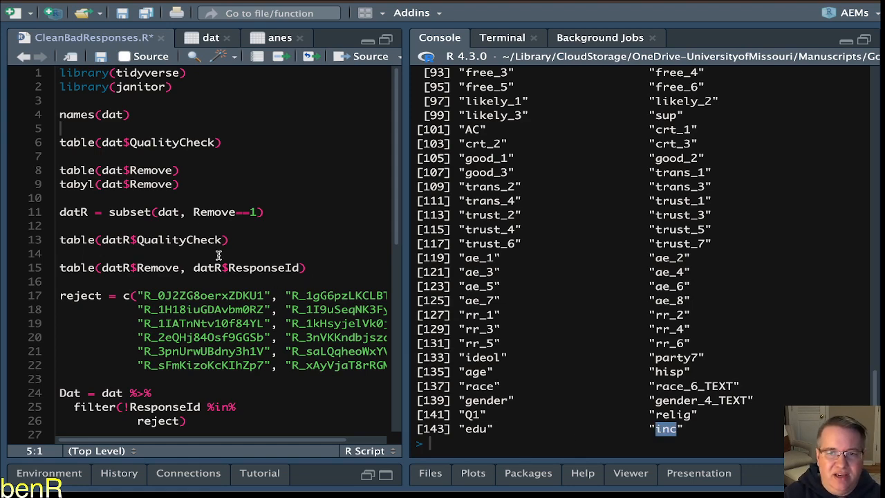
scroll(509, 243, "up", 12)
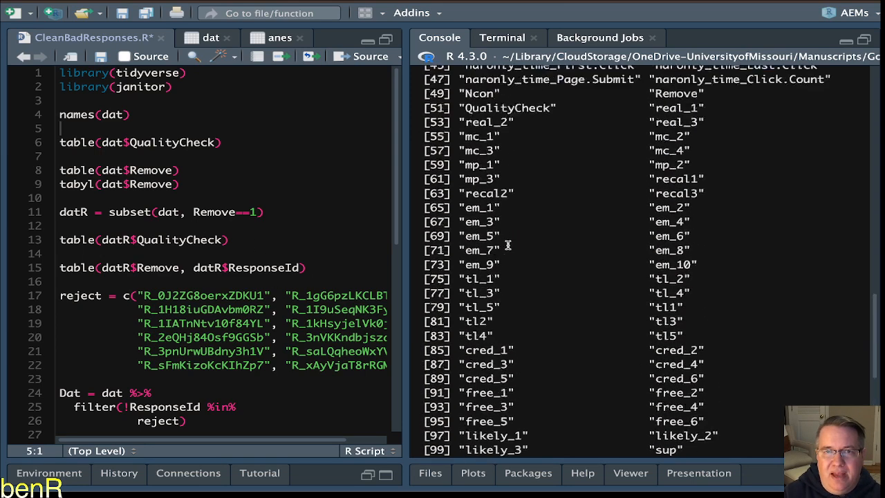
double_click(521, 283)
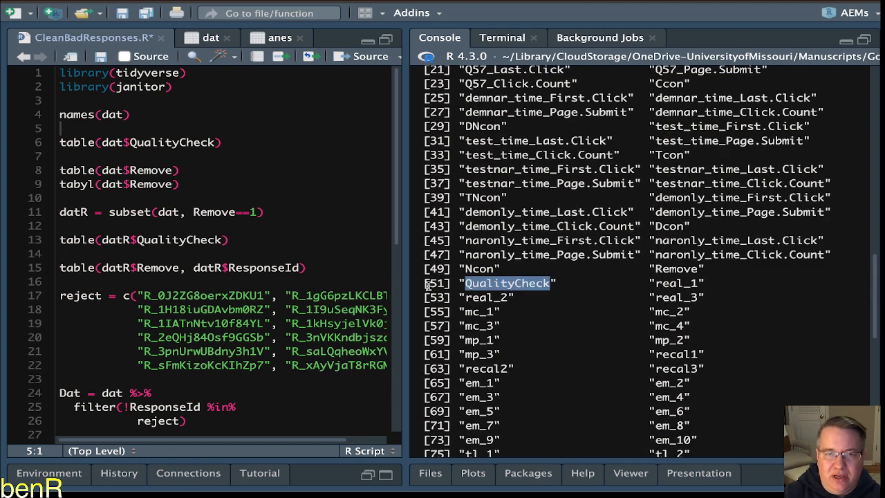
left_click_drag(423, 283, 563, 281)
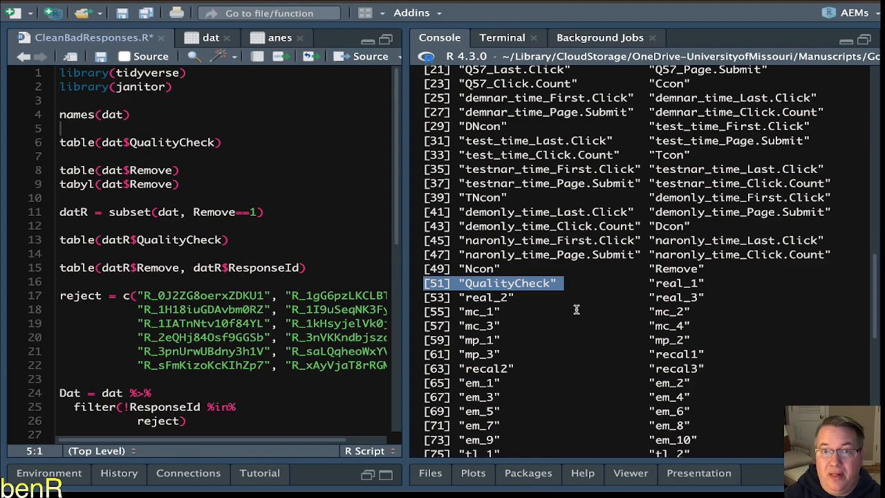
scroll(561, 284, "up", 5)
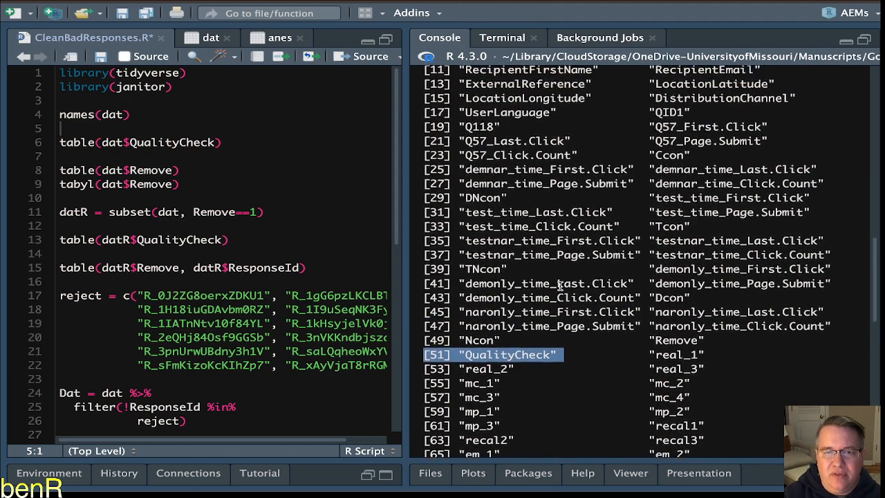
scroll(560, 286, "up", 2)
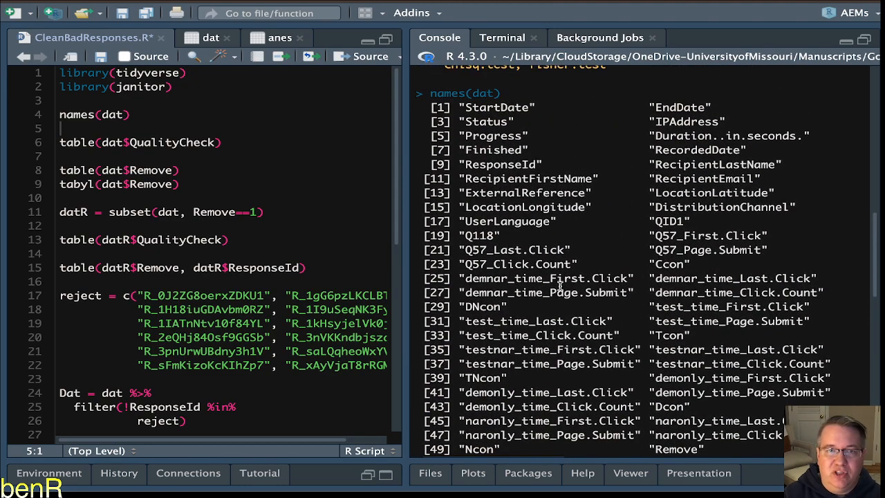
left_click_drag(432, 168, 454, 169)
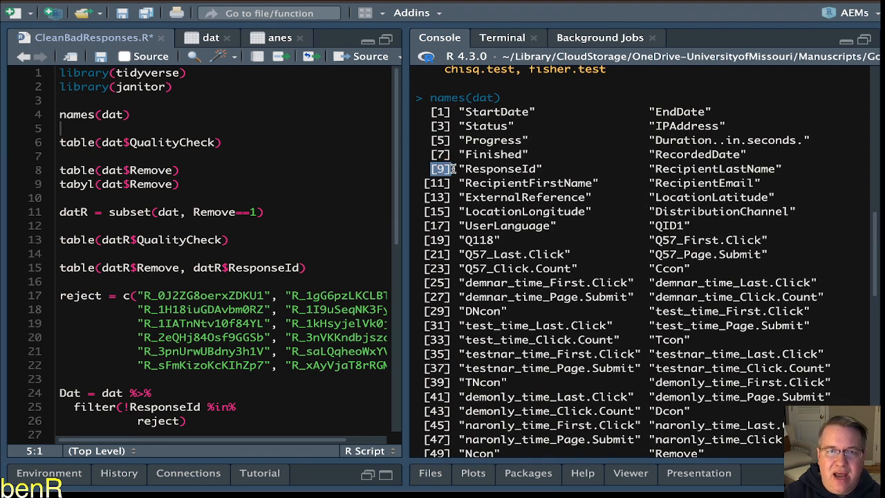
double_click(488, 169)
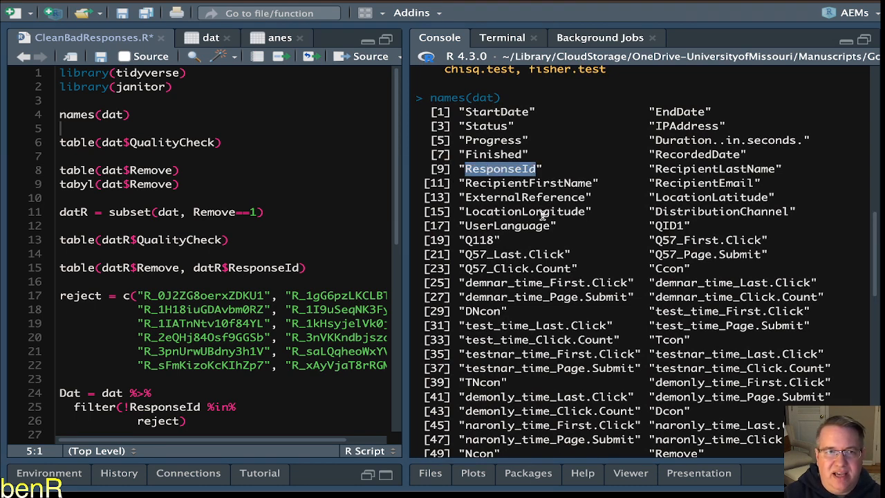
Examine the function, data frame, $ operator and variable in table(dat$QualityCheck), and locate QualityCheck in the names(dat) output
left_click(62, 143)
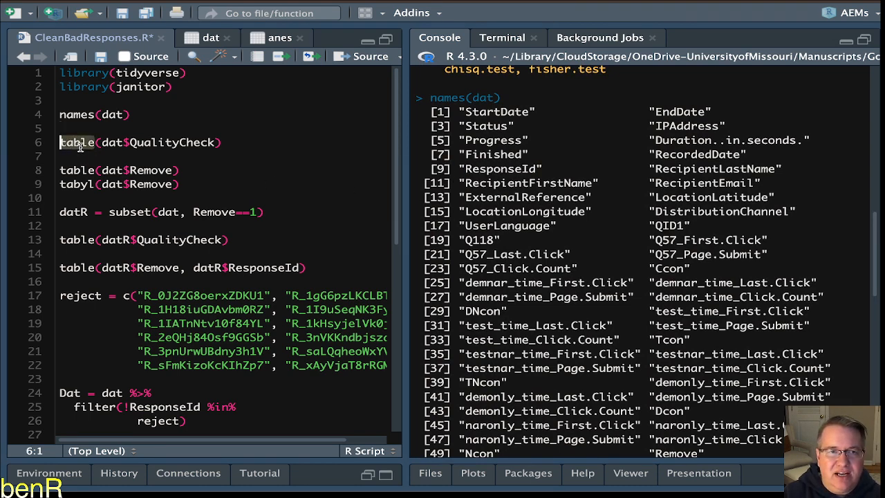
left_click(81, 142)
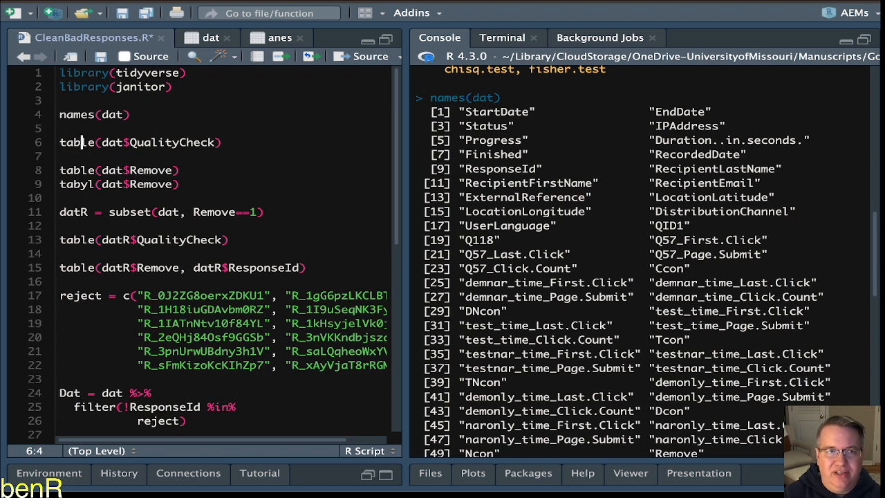
double_click(81, 142)
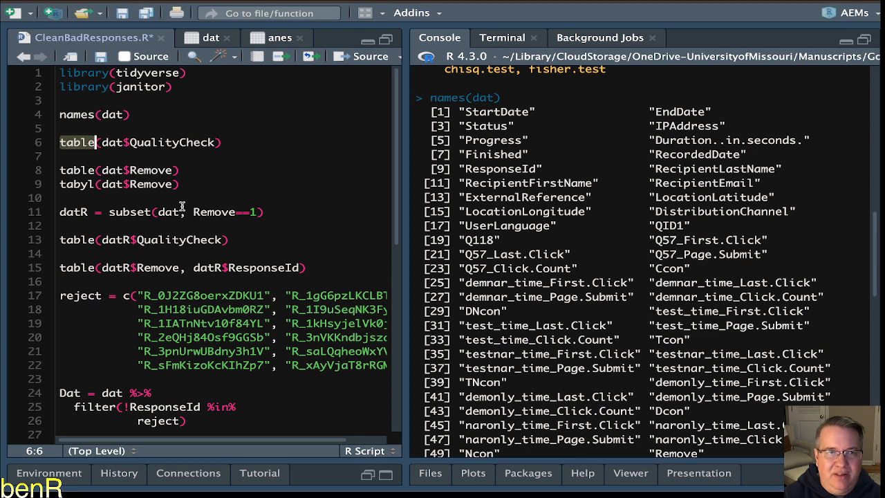
key("Right")
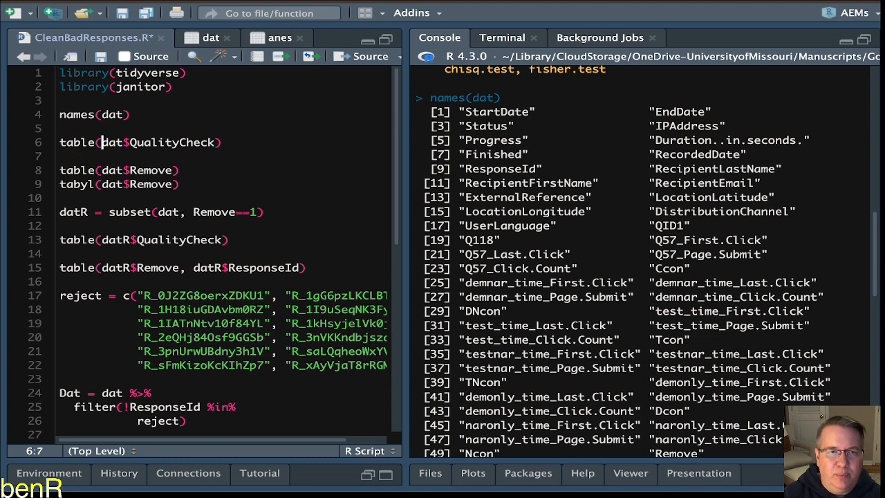
key("shift+Right")
key("shift+Right")
key("shift+Right")
key("Right")
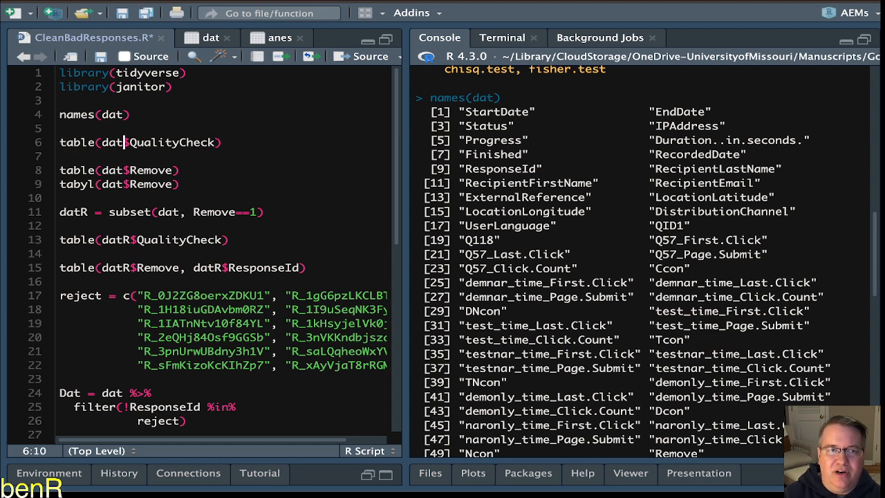
key("shift+Right")
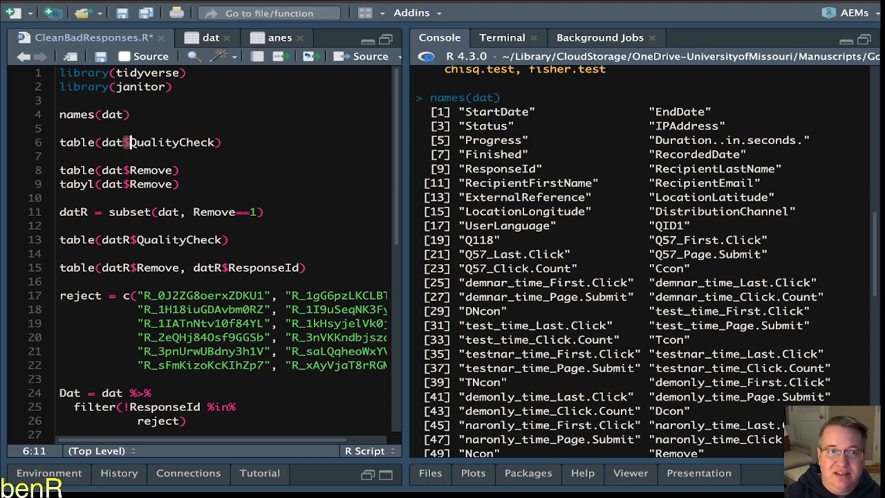
key("Right")
key("shift+Right")
key("shift+Right")
key("shift+Right")
key("shift+Right")
key("shift+Right")
key("shift+Right")
key("shift+Right")
key("shift+Right")
key("shift+Right")
key("shift+Right")
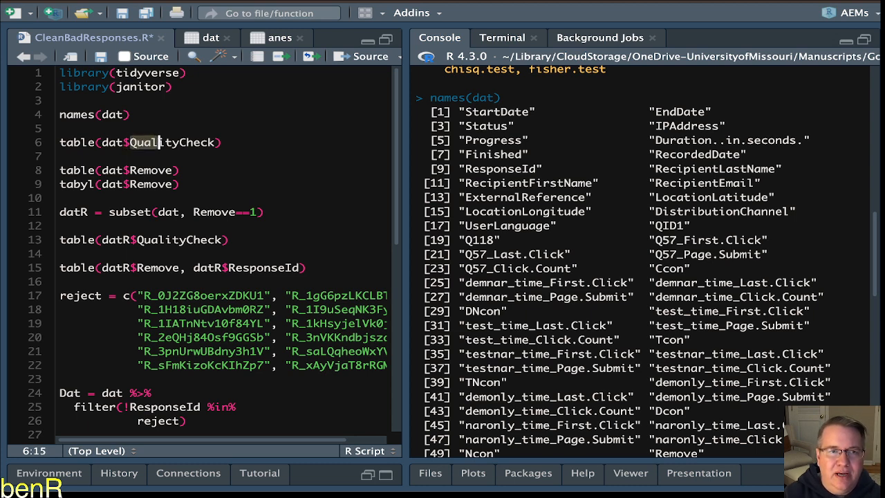
key("shift+Right")
key("shift+Right")
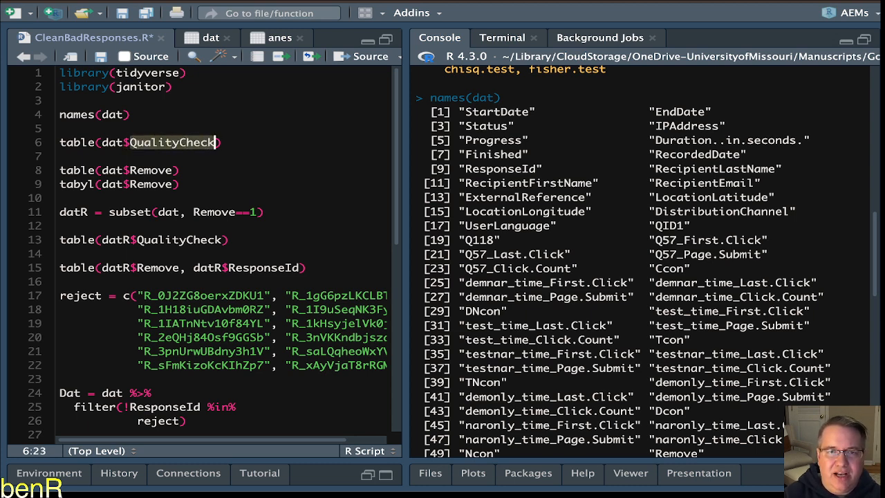
scroll(494, 282, "down", 5)
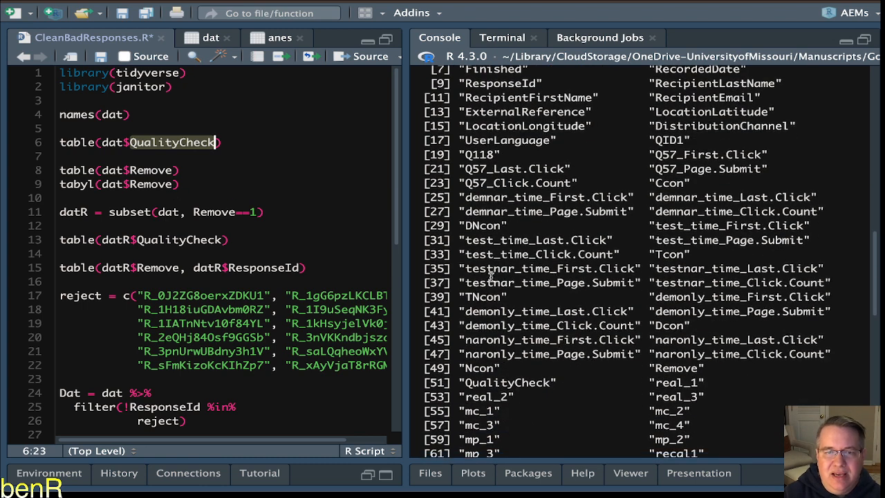
double_click(504, 303)
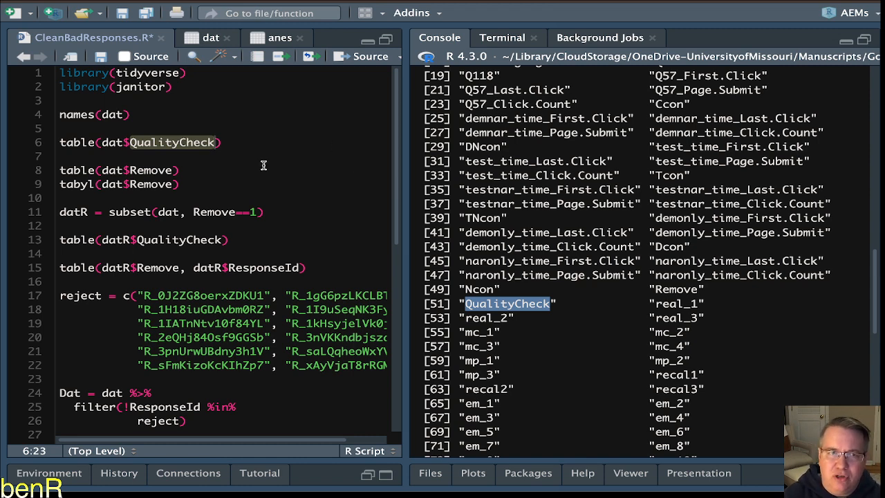
Run the table(dat$QualityCheck) line to tabulate the open-ended quality-check answers
left_click(226, 142)
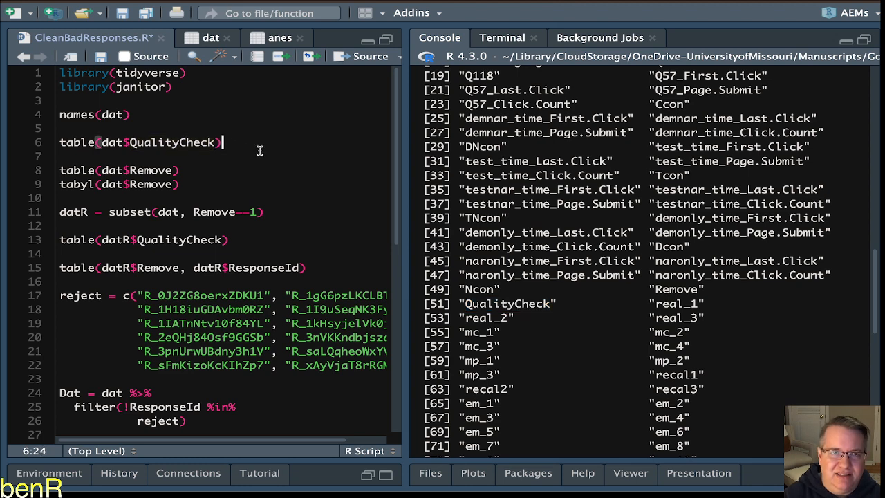
key("Left")
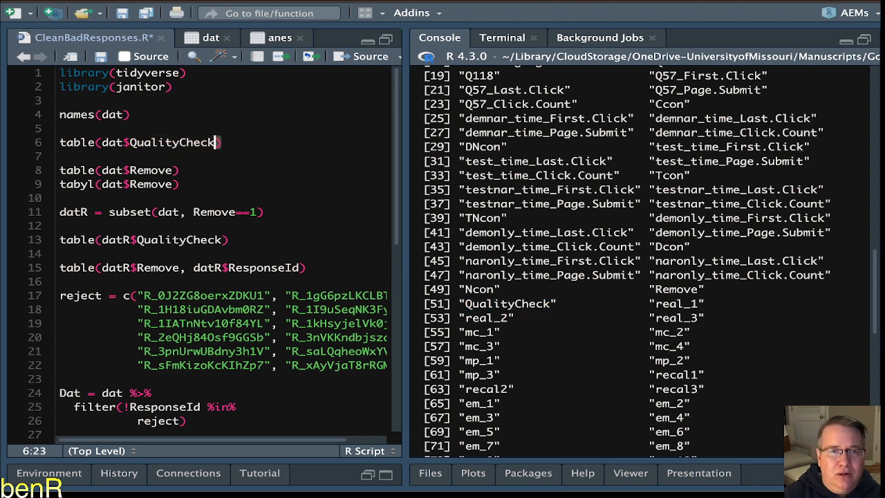
key("Right")
key("Down")
key("Up")
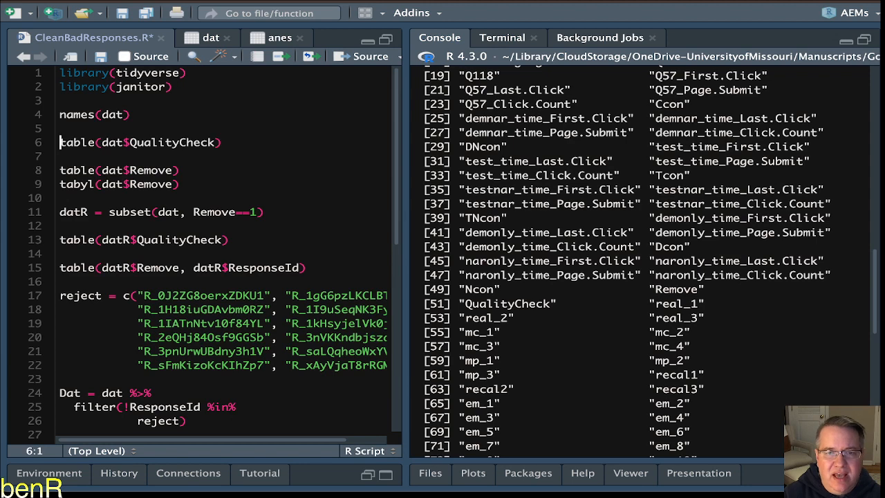
key("ctrl+Return")
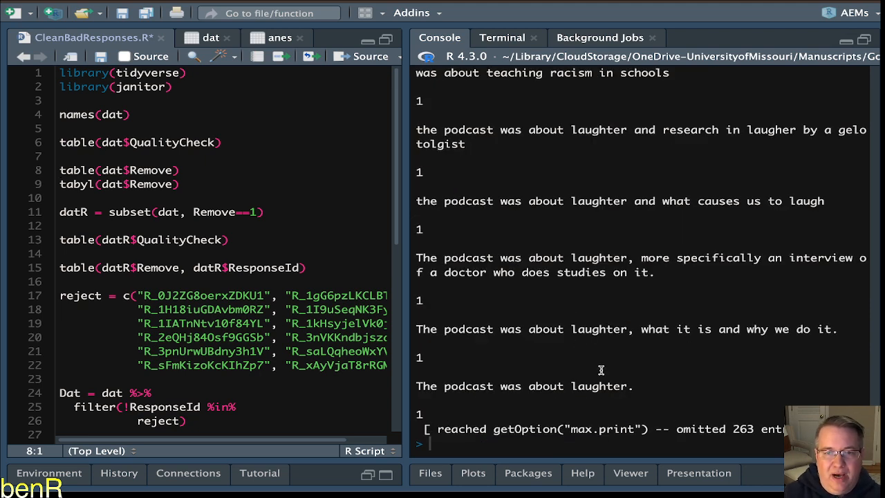
Examine the last printed QualityCheck answer and the max.print note about omitted entries below it
left_click_drag(634, 388, 416, 386)
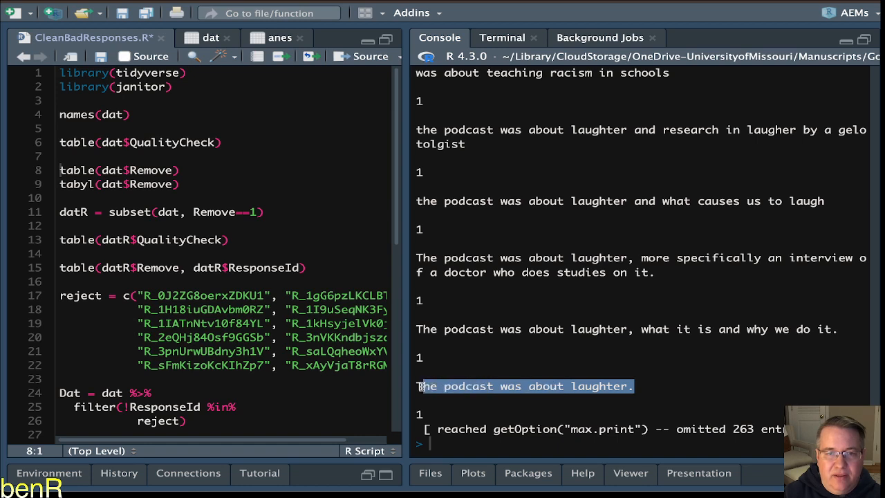
left_click(435, 428)
left_click_drag(436, 429, 785, 429)
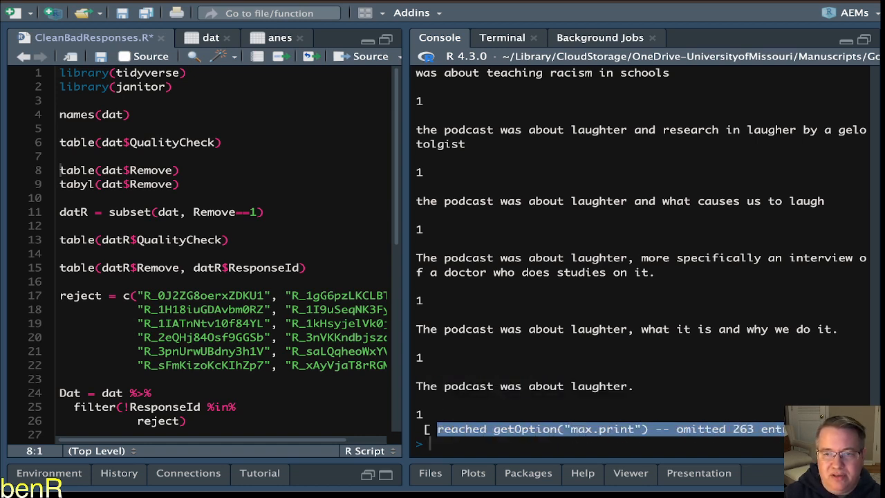
double_click(745, 429)
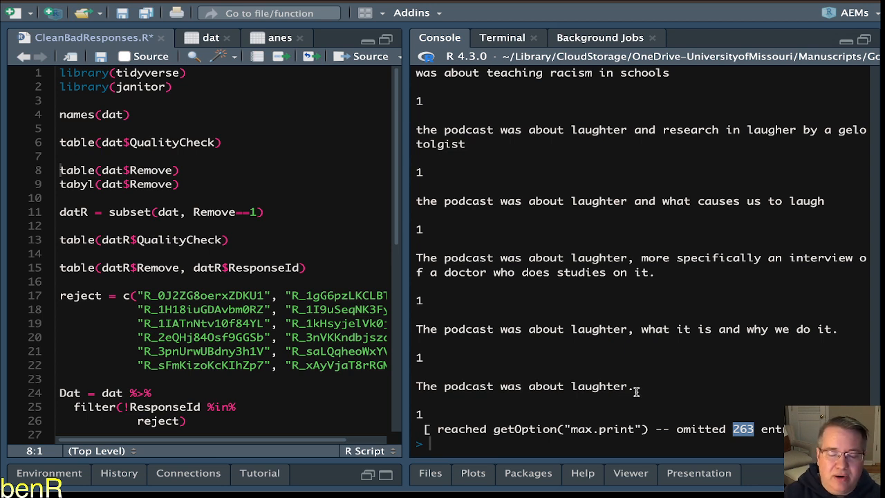
left_click_drag(636, 391, 414, 384)
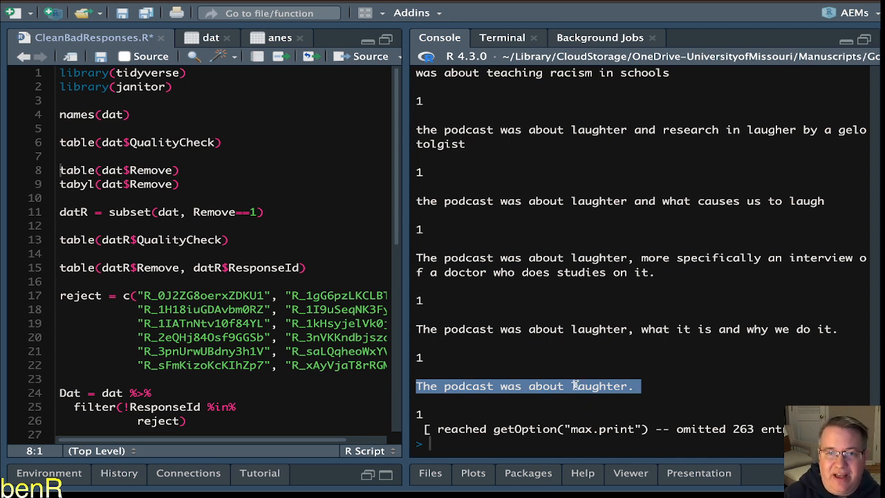
Review the QualityCheck answers near the end of the table, comparing the laughter, teaching racism, K-5 curriculum and inequality descriptions
triple_click(514, 329)
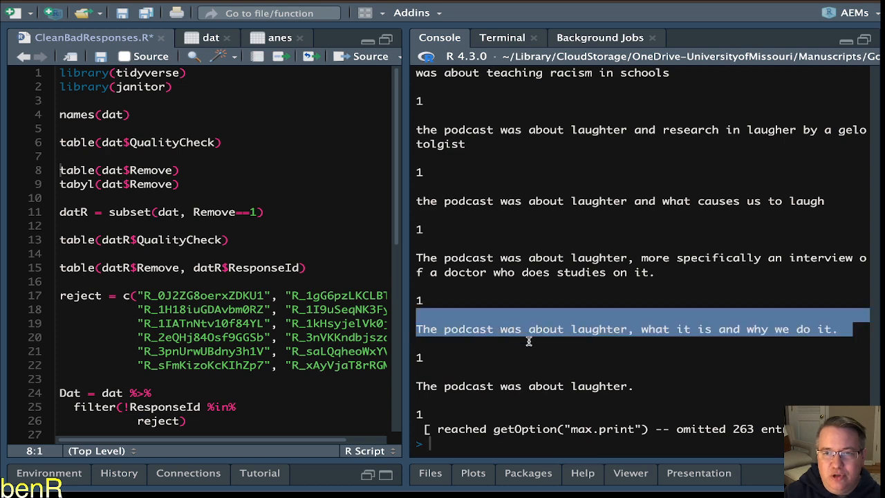
scroll(574, 355, "up", 1)
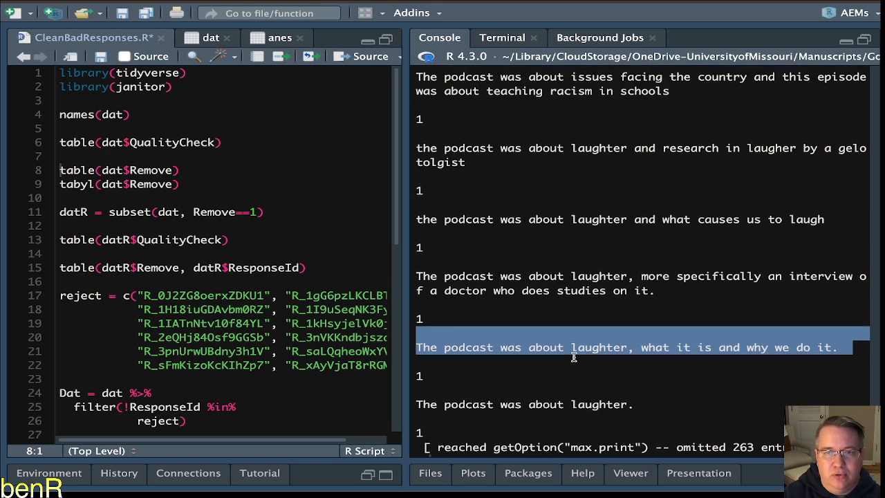
scroll(574, 357, "up", 5)
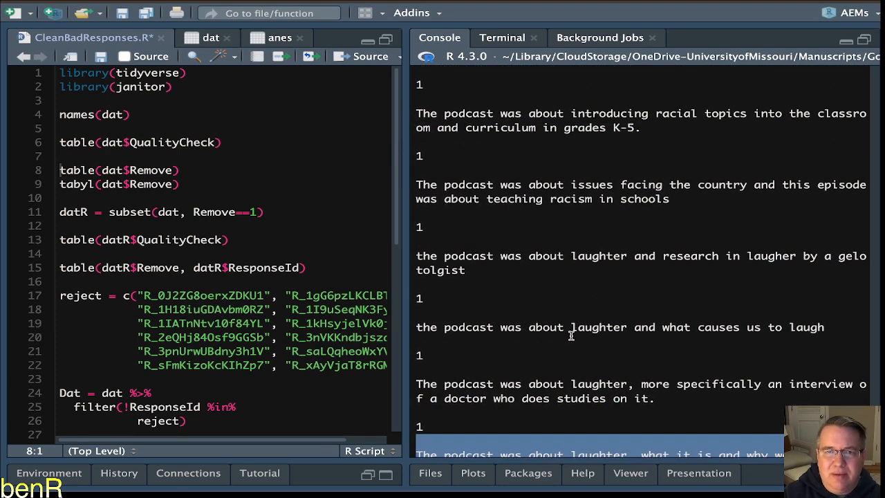
scroll(571, 337, "up", 1)
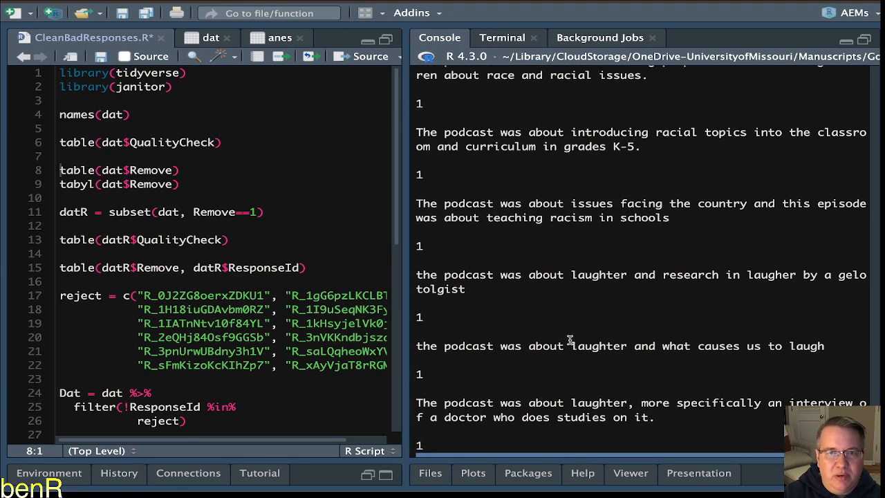
scroll(570, 339, "up", 4)
double_click(546, 273)
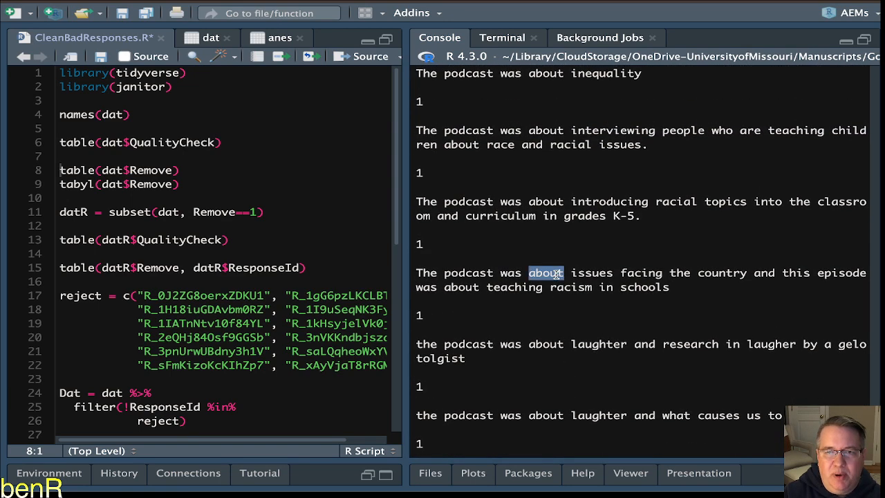
triple_click(559, 274)
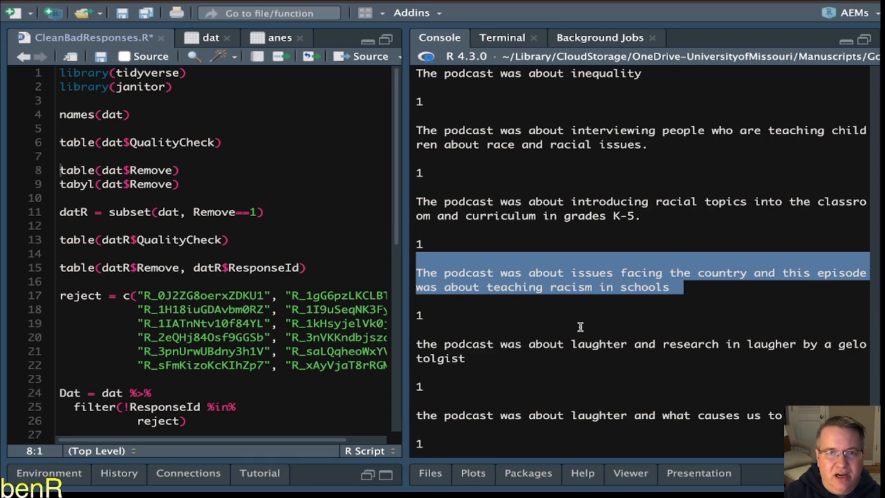
scroll(583, 312, "up", 2)
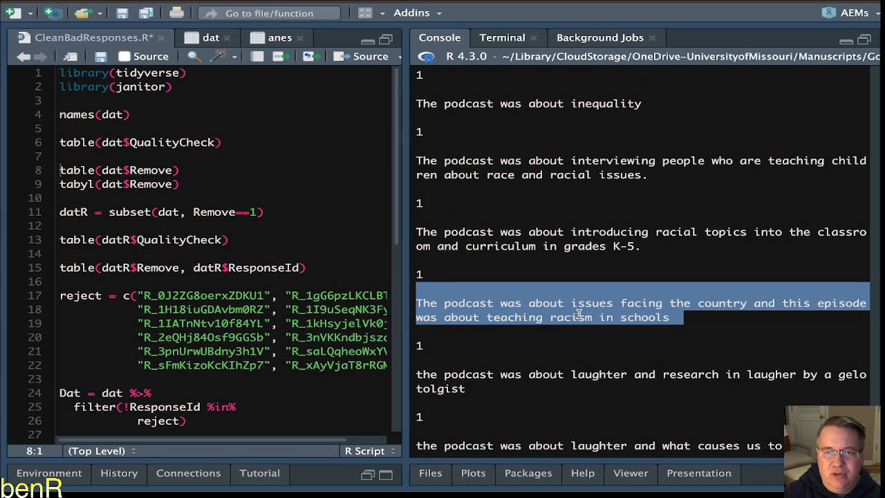
scroll(579, 314, "up", 1)
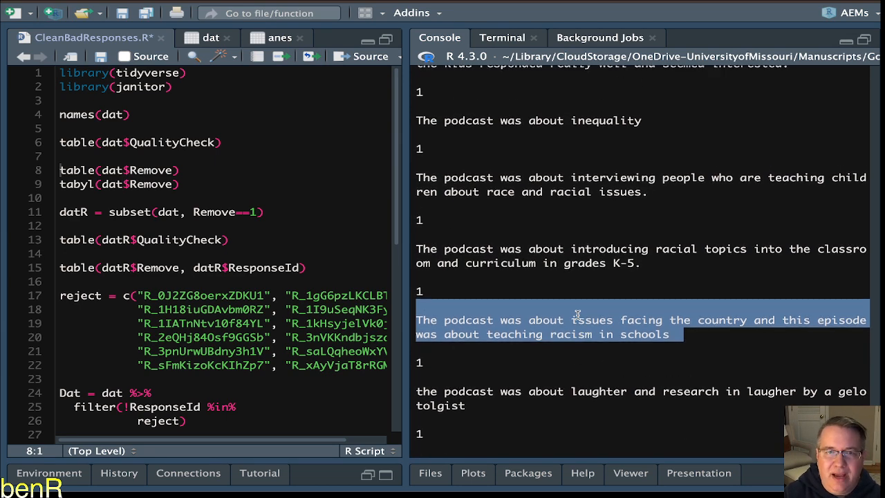
triple_click(601, 259)
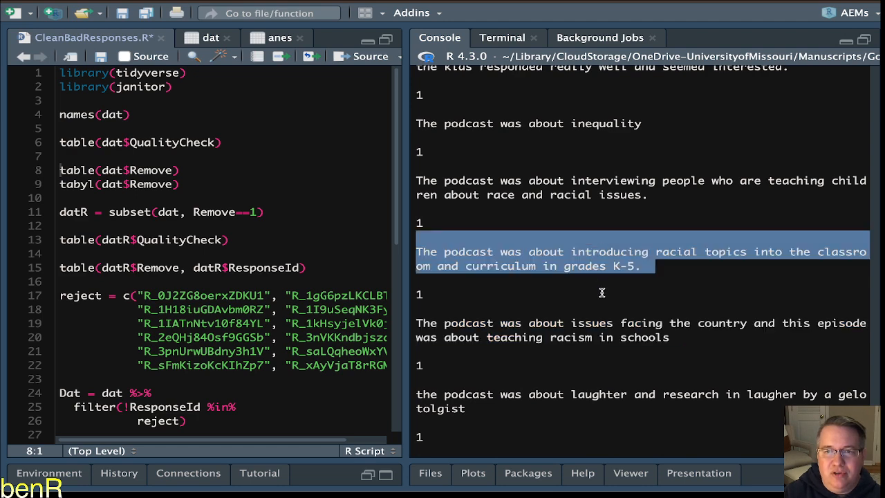
scroll(595, 303, "up", 2)
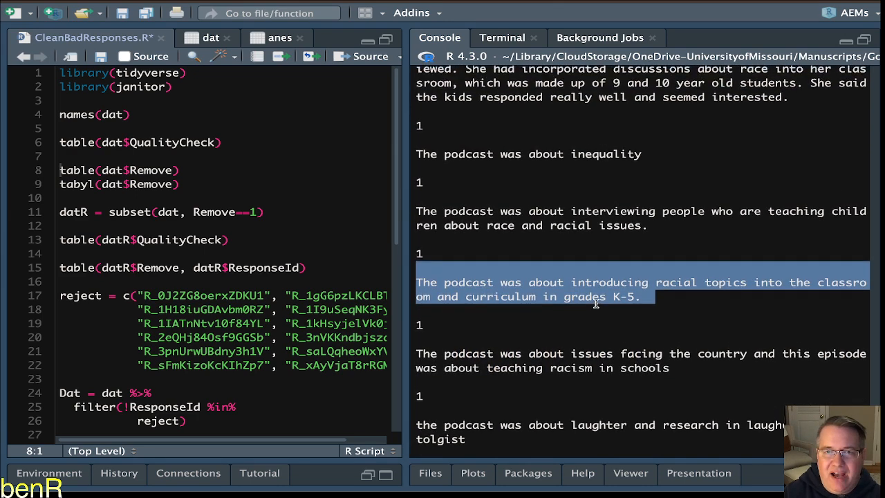
scroll(596, 303, "up", 10)
double_click(592, 307)
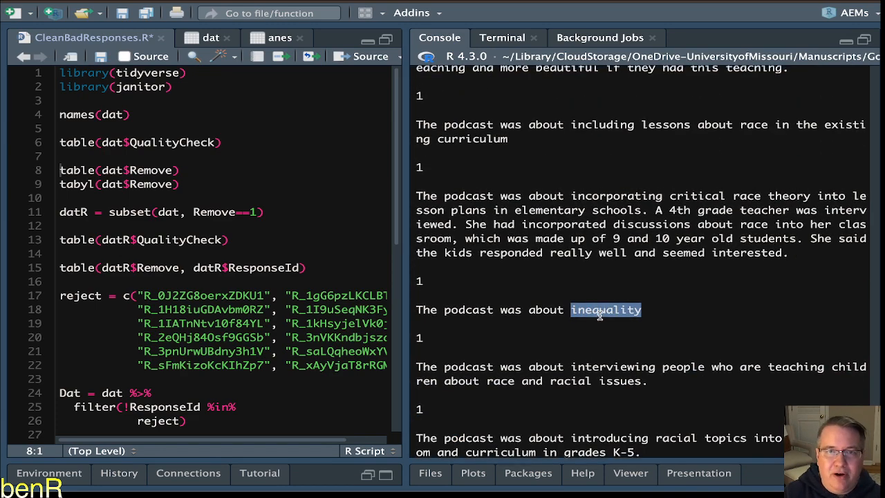
Read the earlier "The podcast was about" answers in the QualityCheck table, examining the short gelology response and its neighbours
scroll(598, 315, "up", 20)
scroll(599, 314, "up", 20)
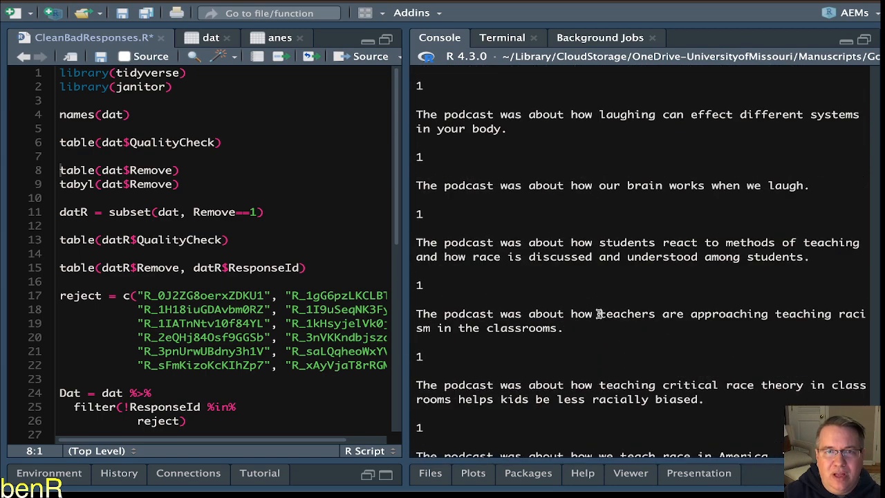
scroll(599, 315, "up", 20)
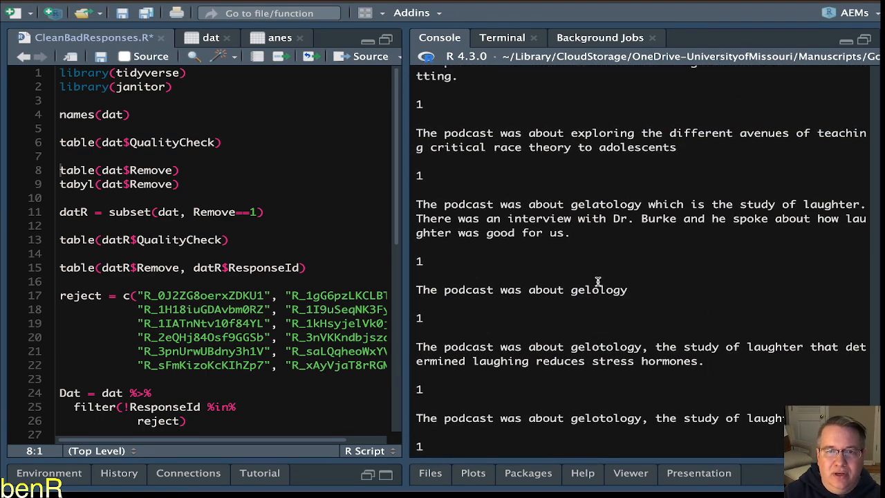
triple_click(598, 290)
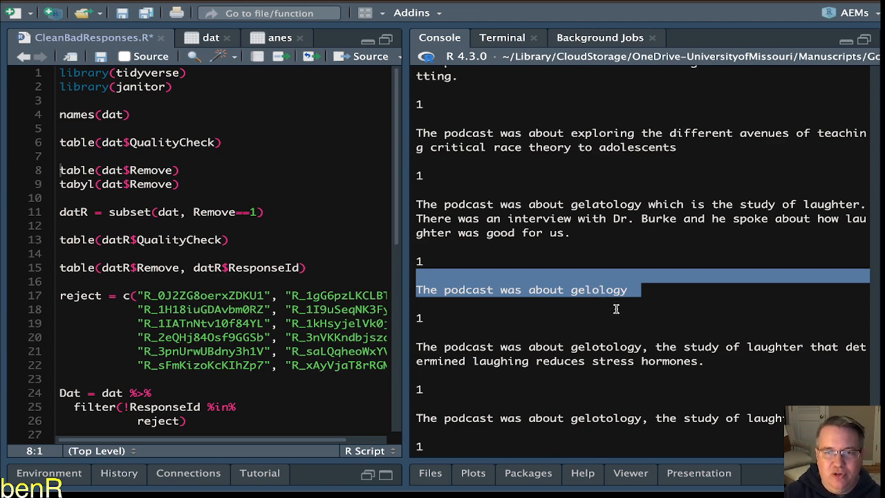
scroll(601, 305, "up", 1)
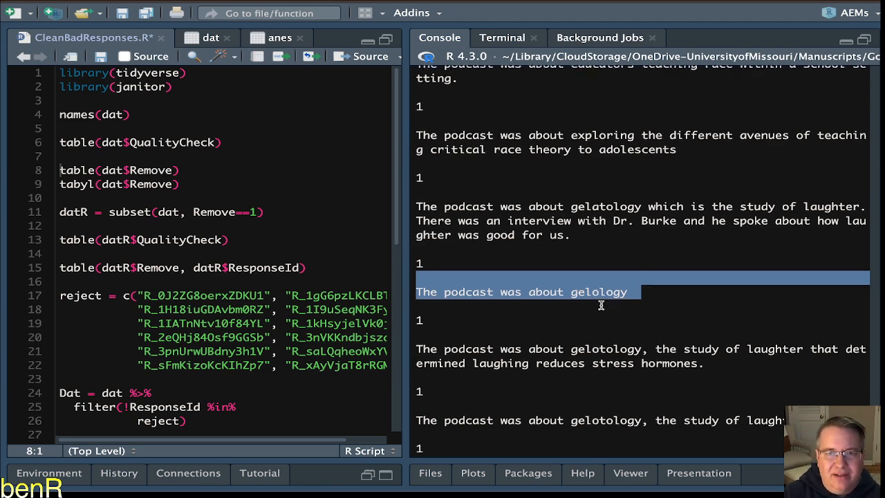
double_click(600, 301)
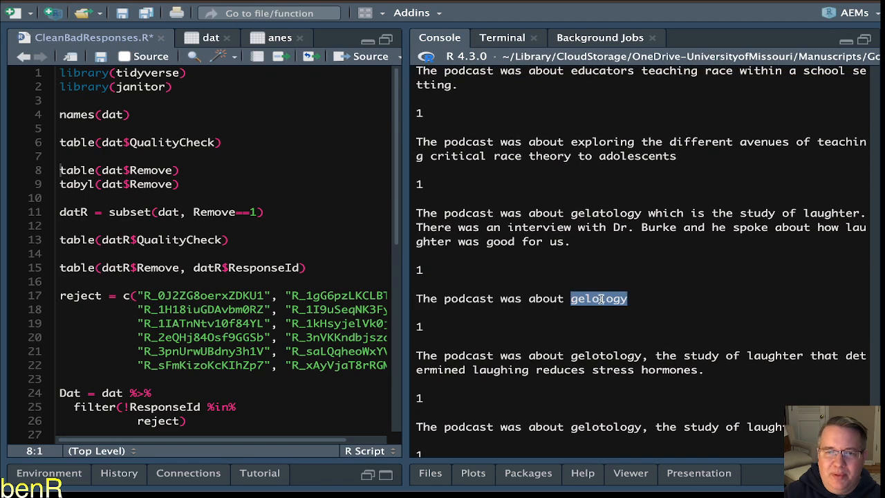
scroll(625, 315, "up", 5)
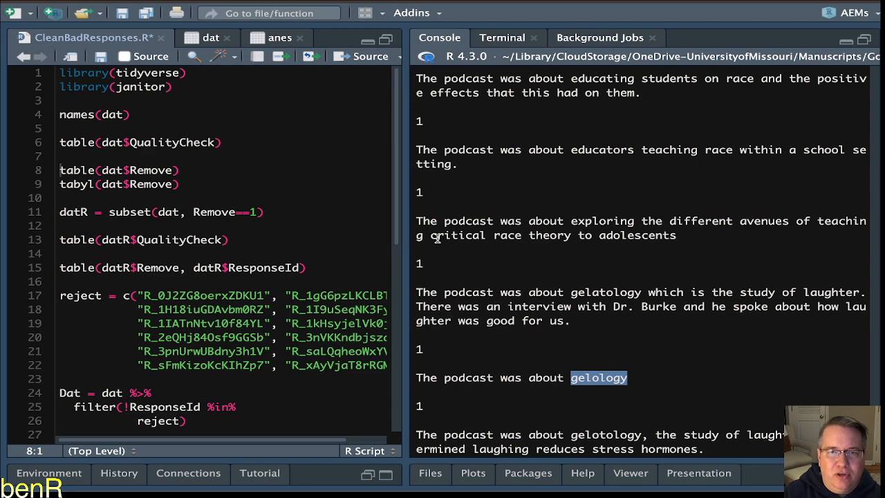
Read the QualityCheck answers before the gelology response, examining the one that says only that the podcast was about critical race theory
left_click_drag(430, 235, 572, 235)
scroll(570, 263, "up", 20)
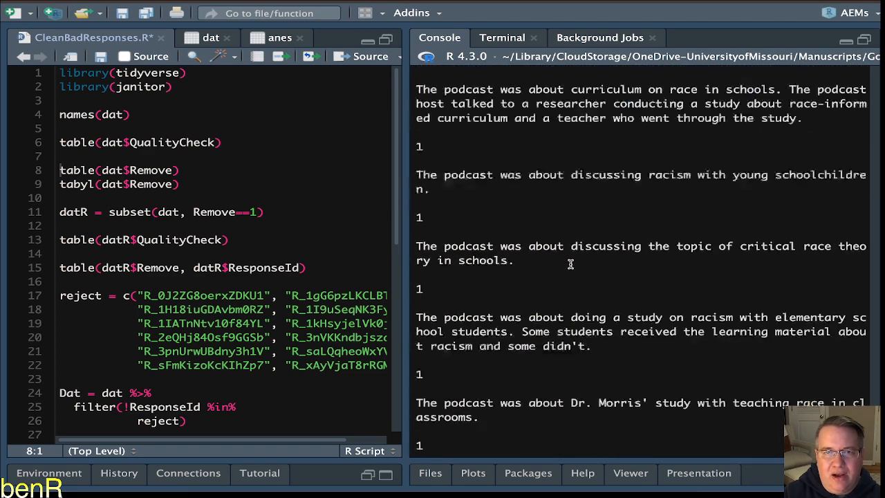
scroll(570, 264, "up", 7)
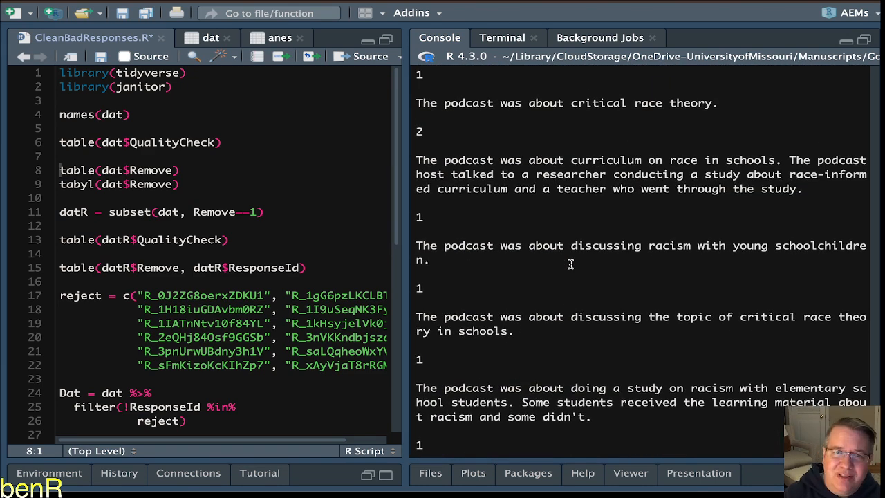
scroll(567, 262, "up", 8)
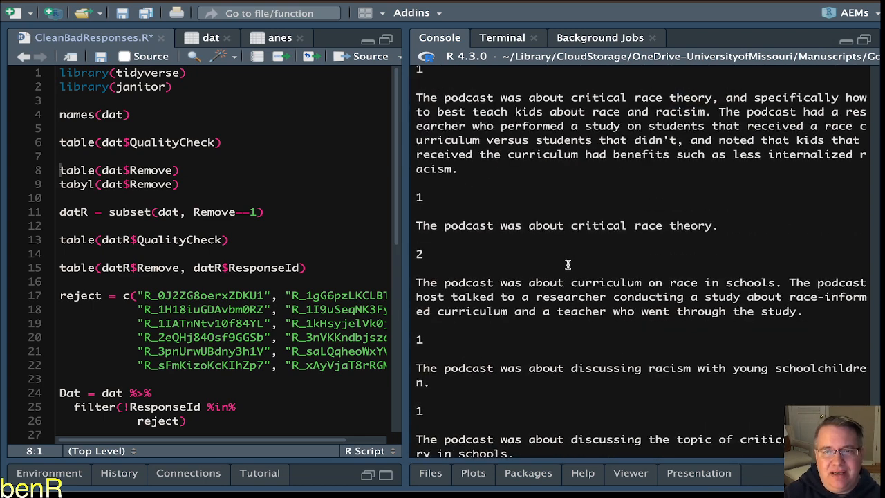
left_click_drag(439, 230, 719, 231)
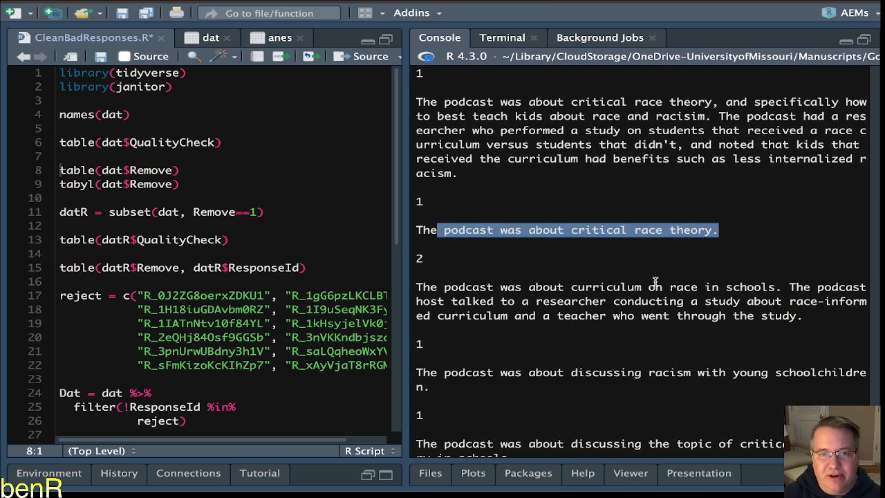
Review the still earlier QualityCheck answers, comparing the critical race theory curriculum and classroom responses with the experiment and racism curriculum ones
scroll(573, 293, "up", 10)
scroll(573, 293, "up", 4)
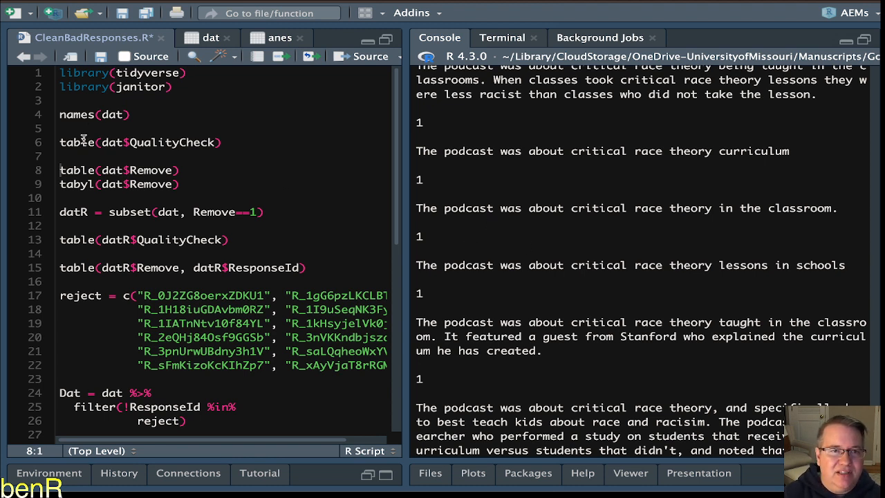
double_click(158, 170)
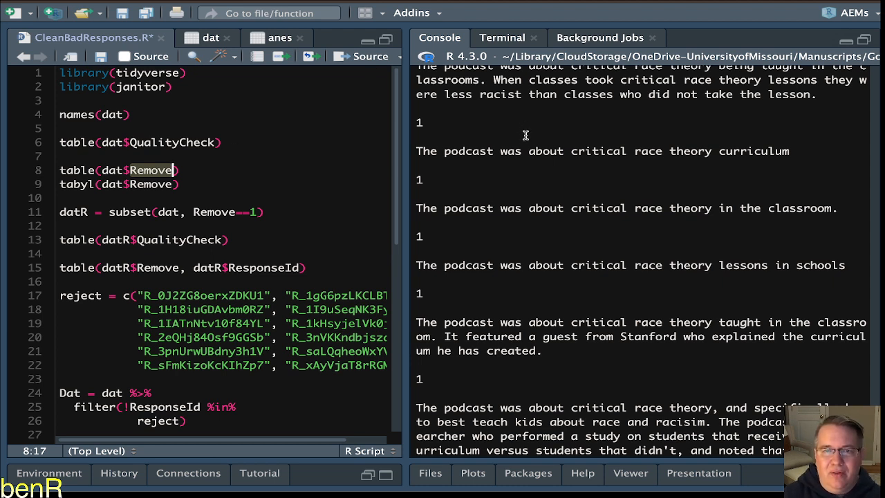
triple_click(509, 151)
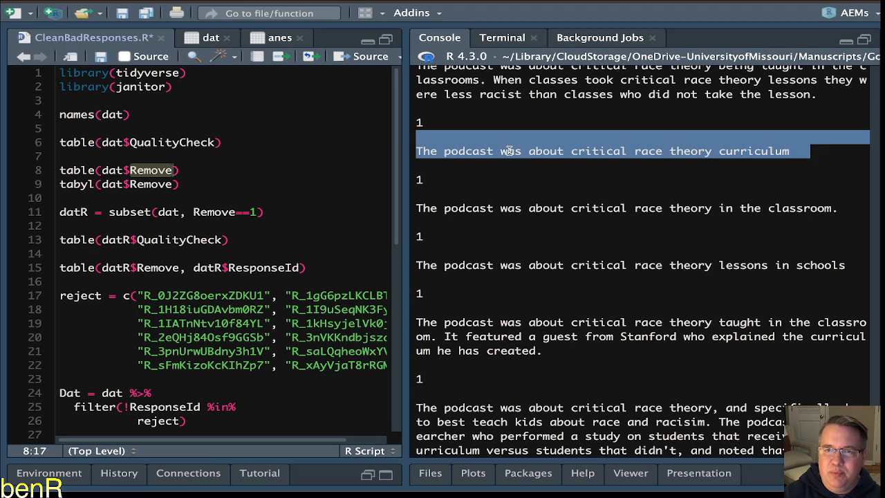
triple_click(529, 211)
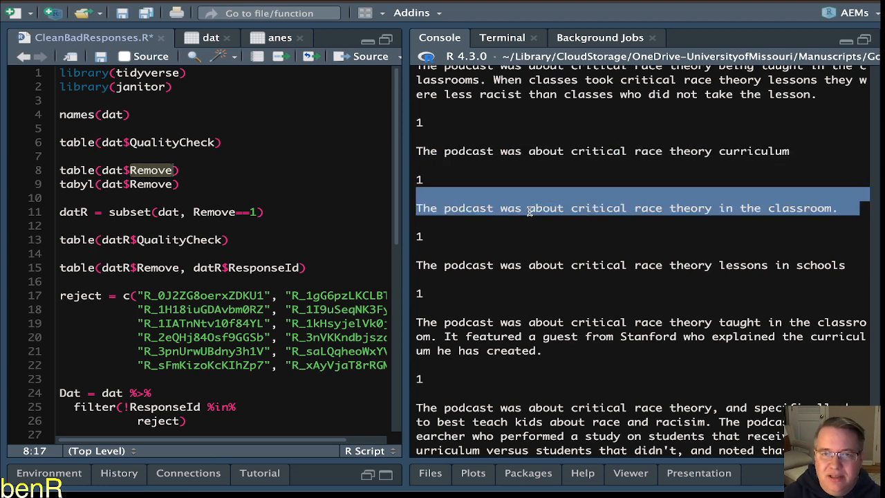
scroll(537, 210, "up", 10)
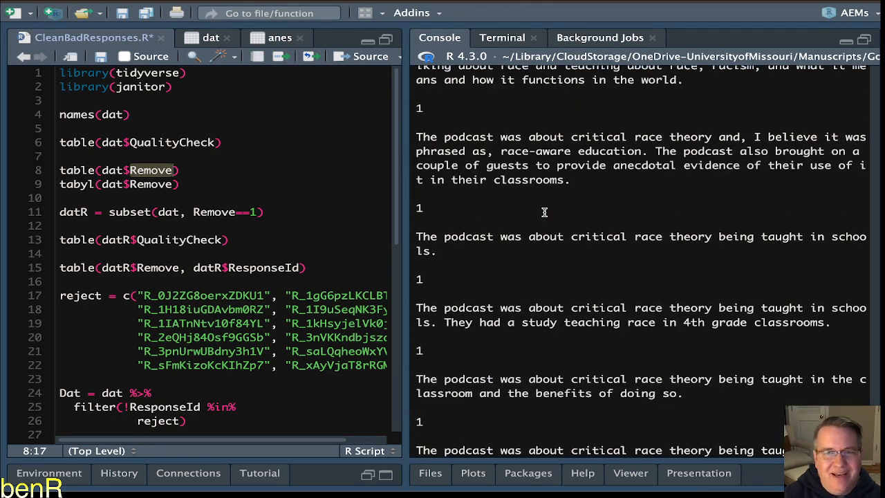
scroll(544, 213, "up", 8)
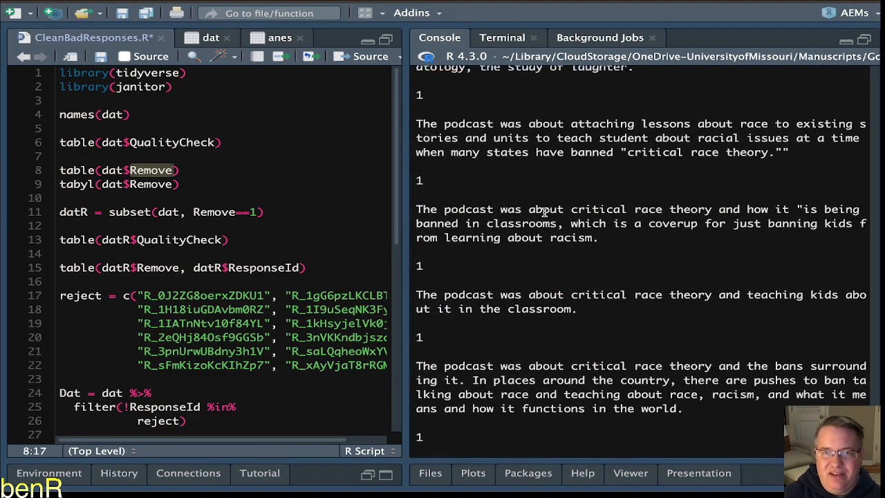
scroll(544, 212, "up", 8)
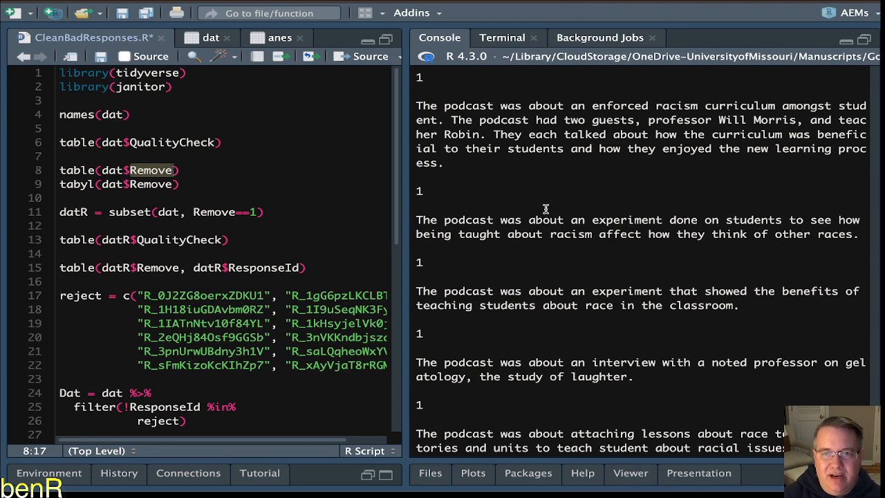
scroll(543, 211, "down", 1)
scroll(528, 206, "up", 1)
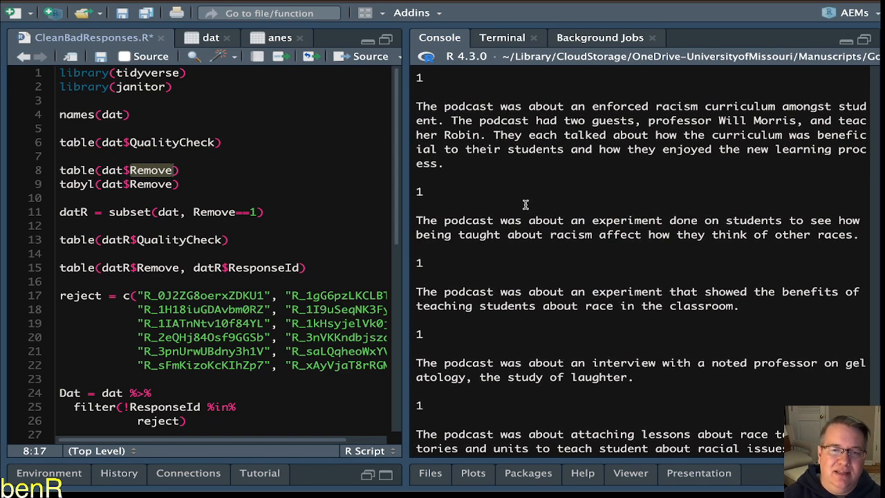
scroll(521, 208, "up", 1)
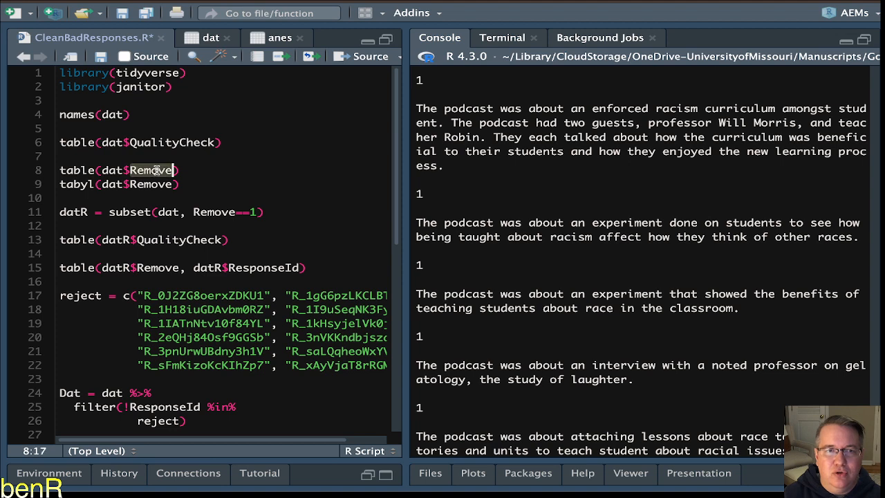
Run the names(dat) line and locate the QualityCheck and Remove variables in the printed list
left_click(96, 115)
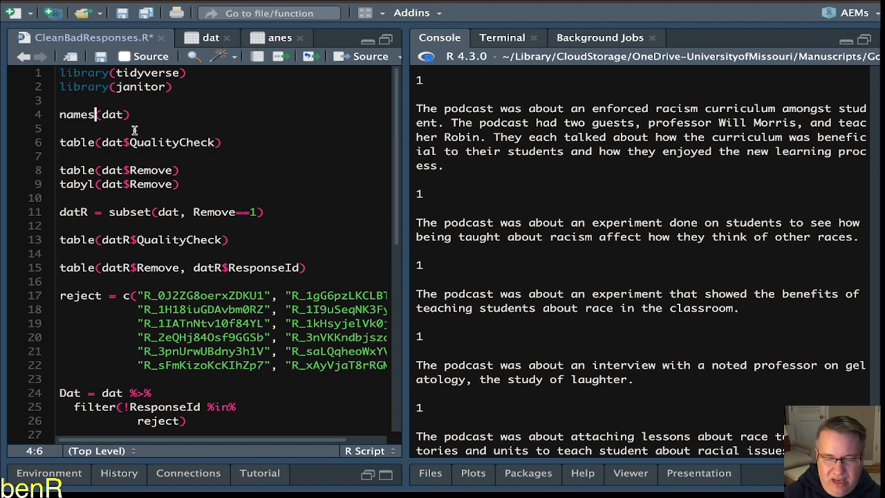
key("ctrl+Return")
scroll(583, 233, "up", 5)
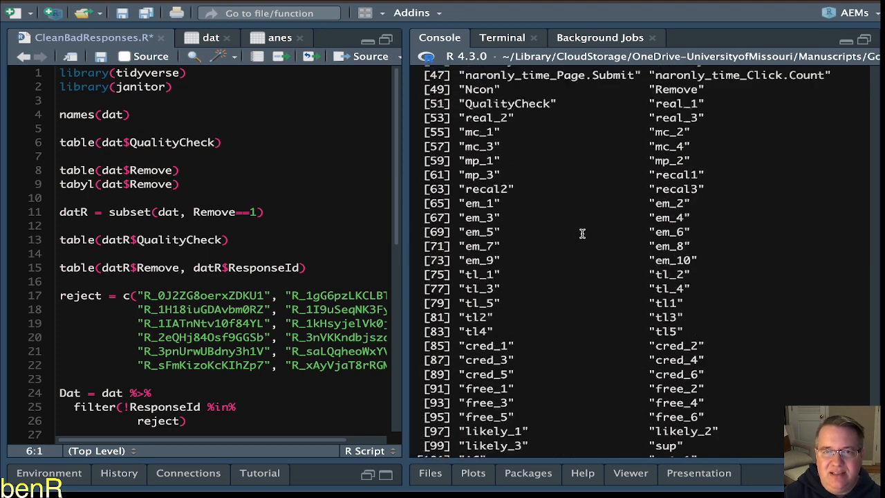
scroll(582, 233, "up", 3)
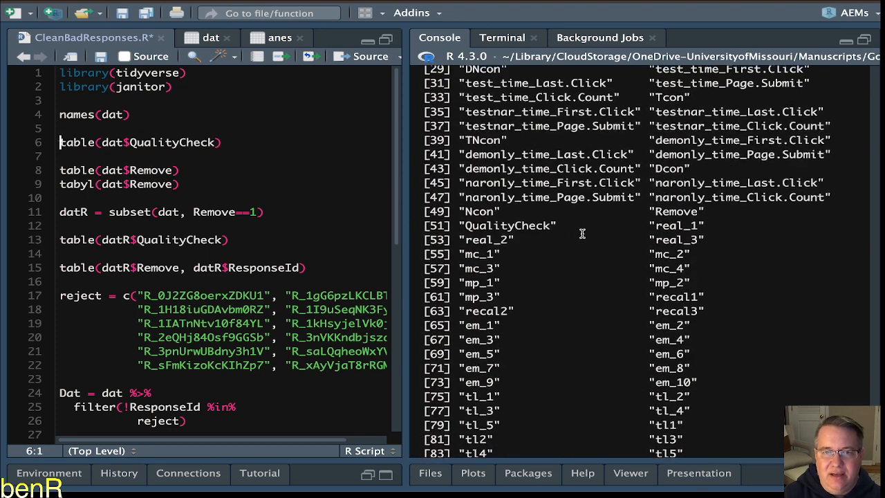
double_click(671, 213)
double_click(485, 228)
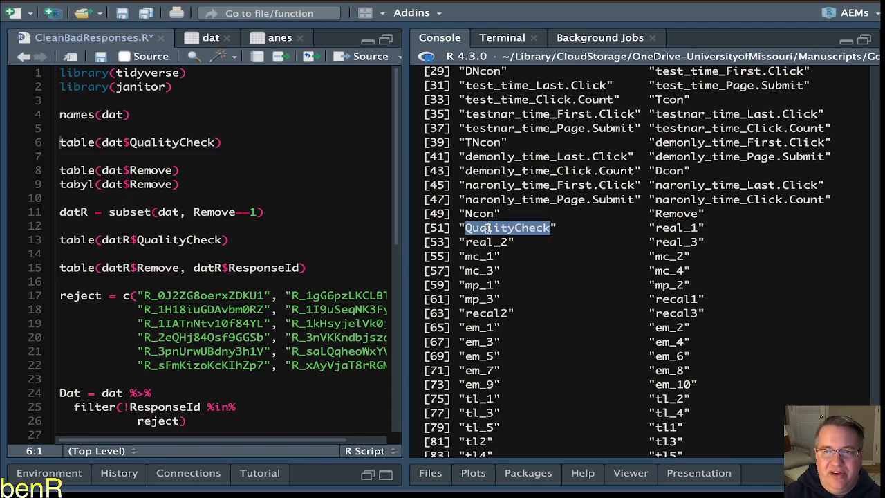
double_click(665, 215)
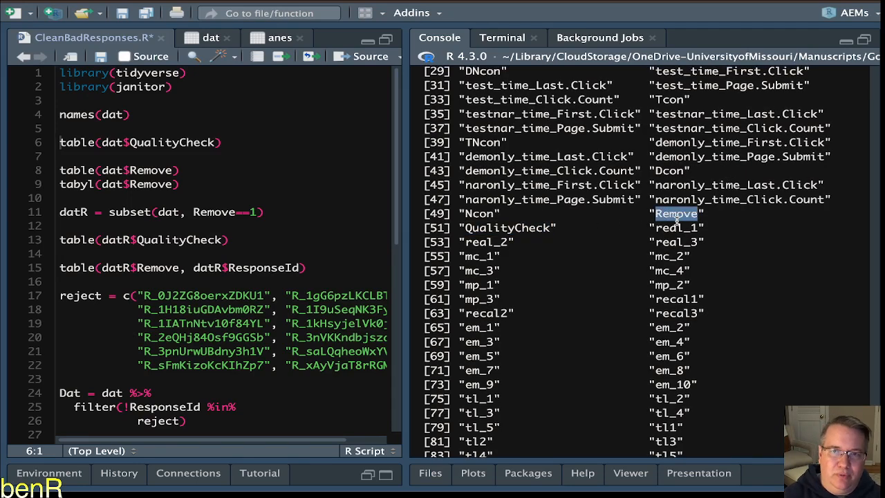
left_click_drag(710, 214, 651, 222)
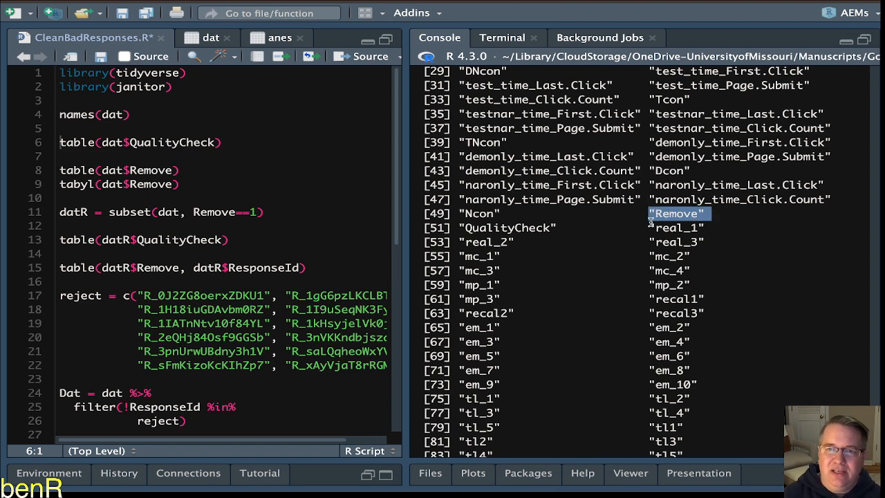
double_click(672, 215)
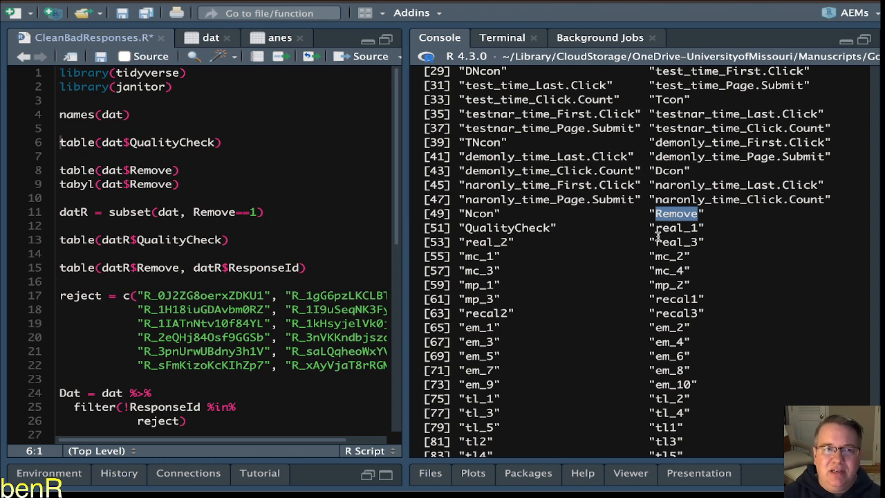
Examine the parts of the table(dat$Remove) line: the table function, the dat dataset and the Remove variable
left_click(158, 173)
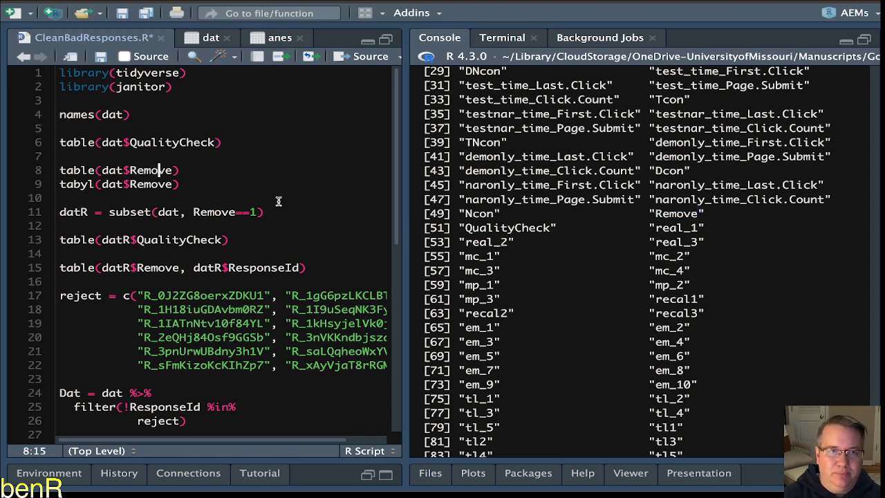
double_click(79, 170)
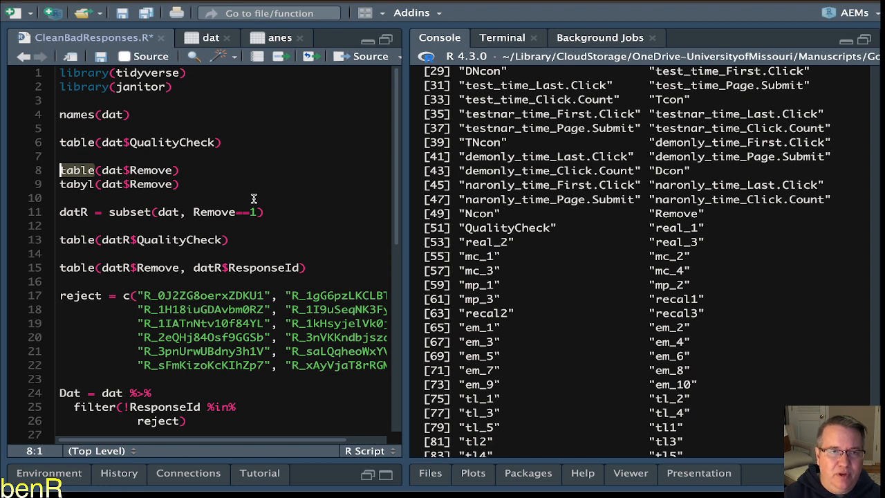
key("Right")
key("Right")
key("Right")
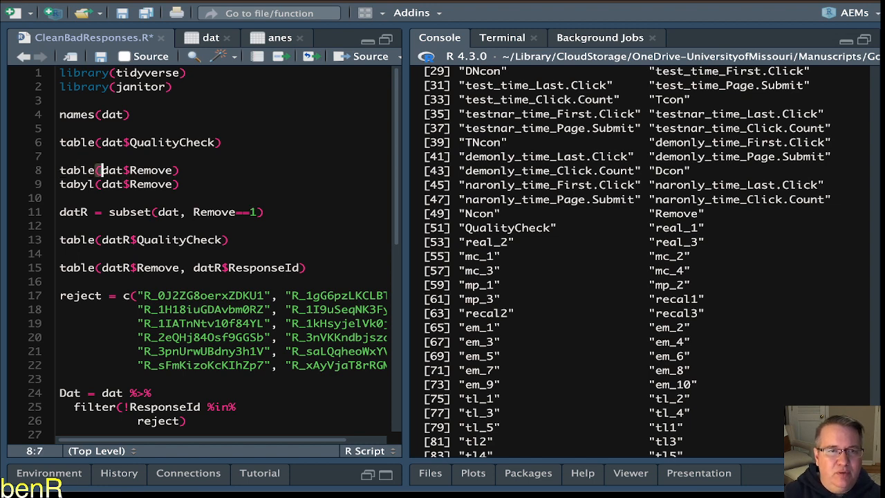
key("Right")
key("Right")
key("Right")
key("Left")
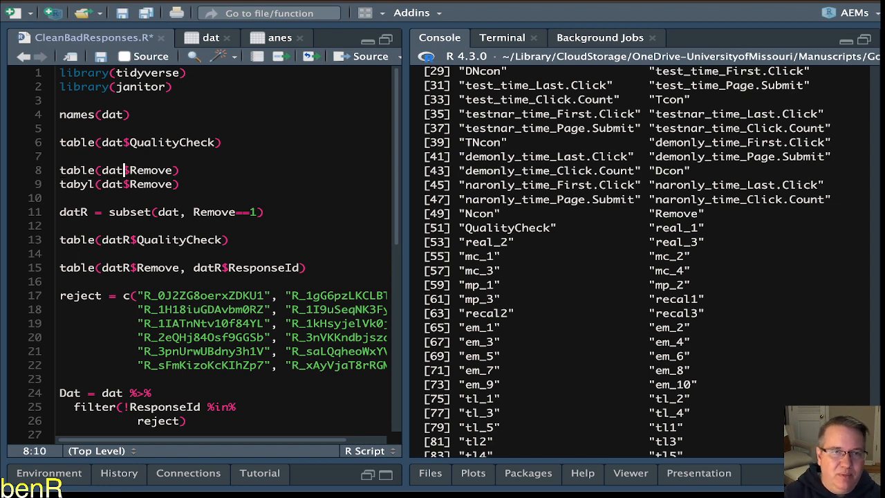
key("Right")
key("shift+Right")
key("shift+Right")
key("shift+Right")
key("shift+Right")
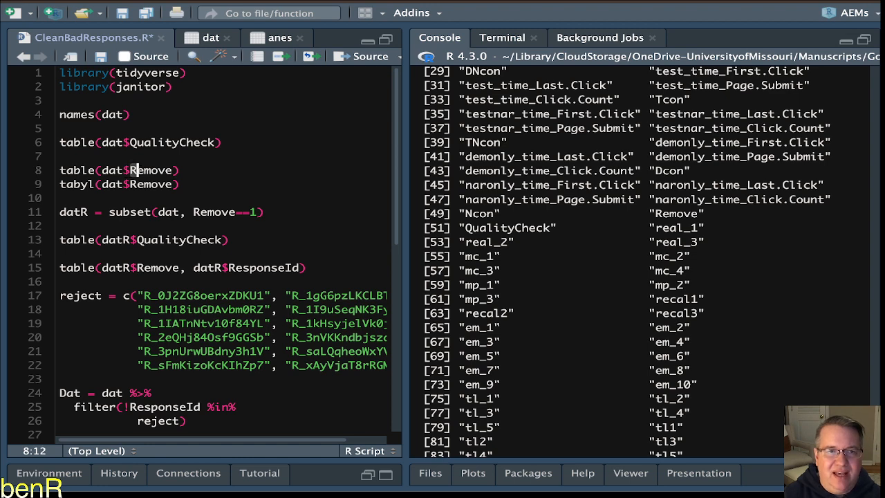
key("shift+Right")
key("shift+Right")
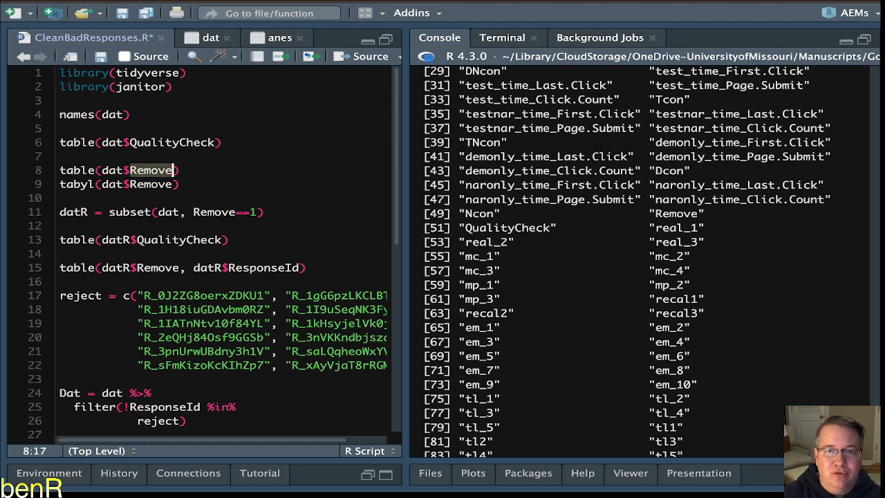
Run the table(dat$Remove) line and inspect the printed Remove code and its count
double_click(670, 214)
left_click(159, 170)
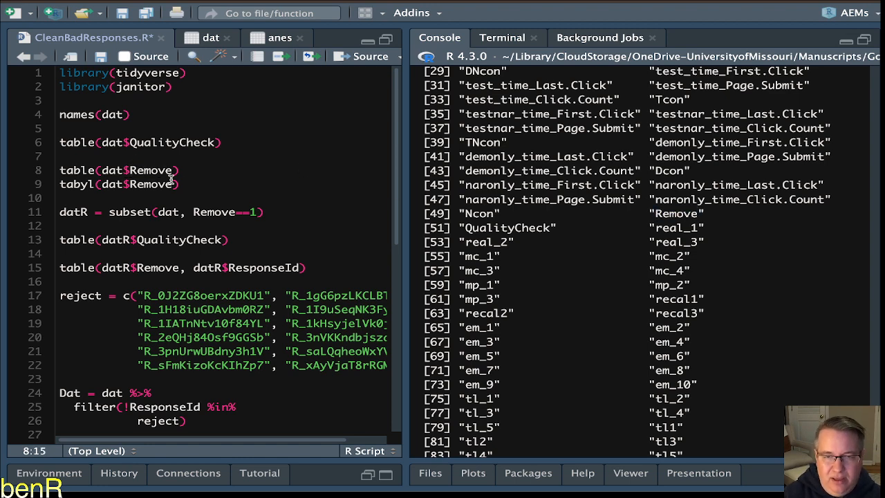
key("ctrl+Return")
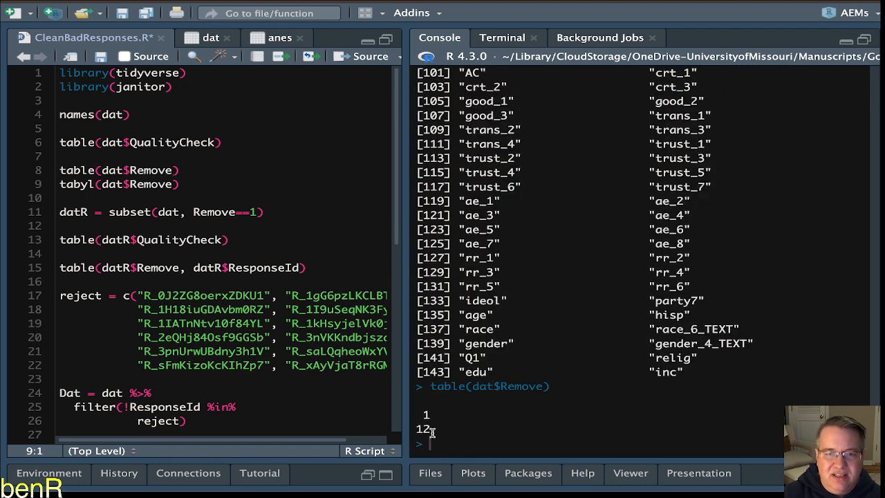
key("ctrl+a")
left_click(429, 429)
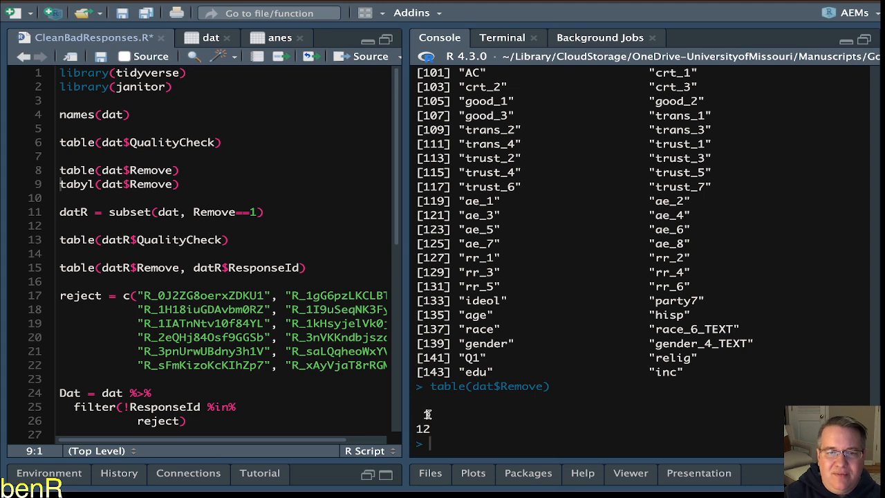
double_click(428, 413)
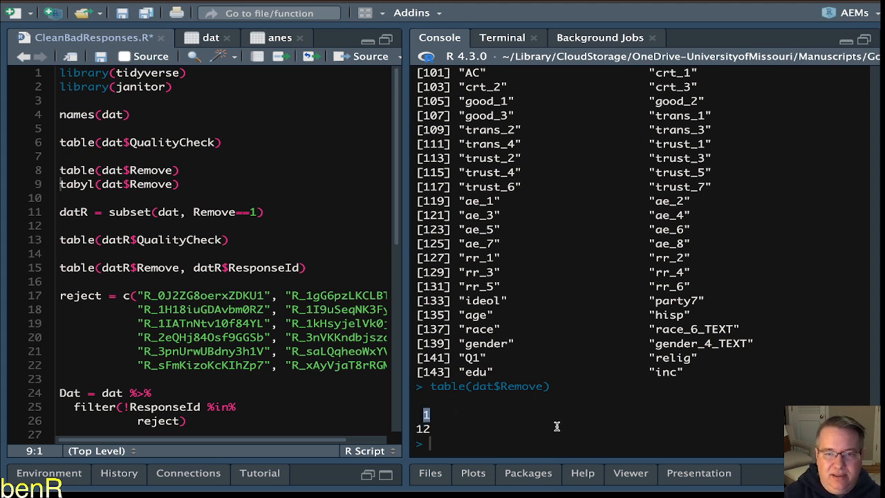
Run the tabyl(dat$Remove) line after checking the tabyl function against the loaded janitor library
left_click(482, 475)
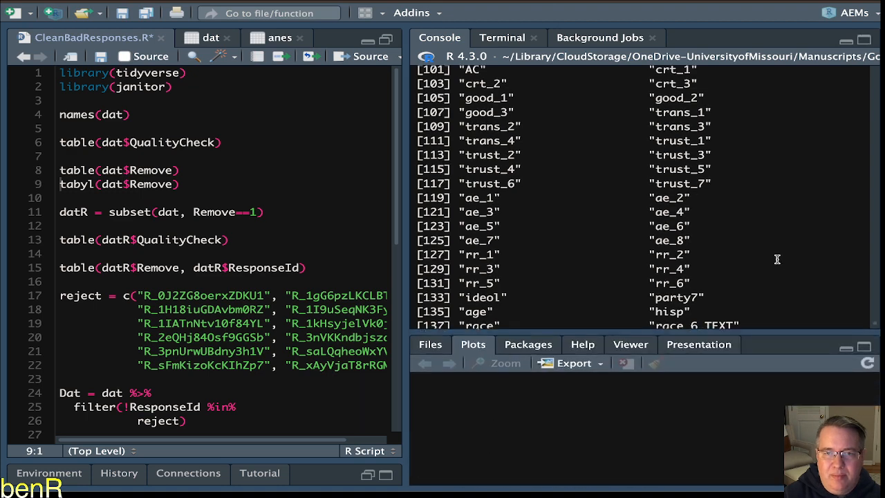
left_click(123, 215)
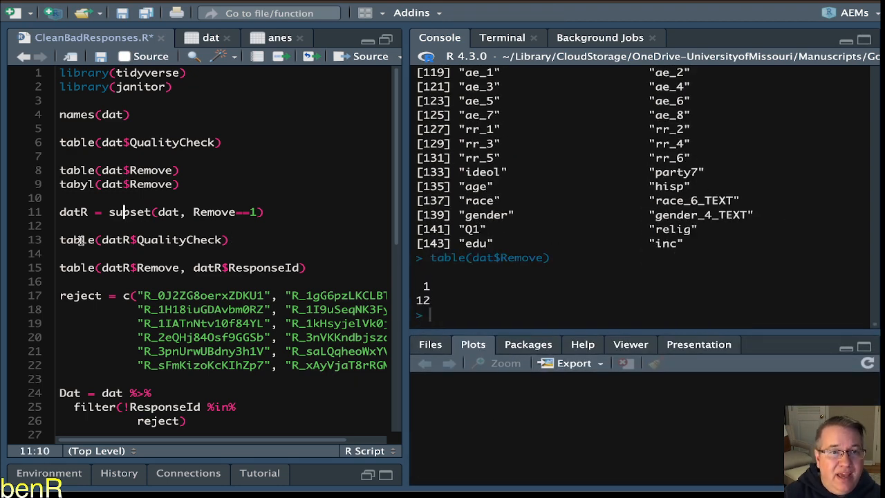
left_click(74, 184)
double_click(79, 184)
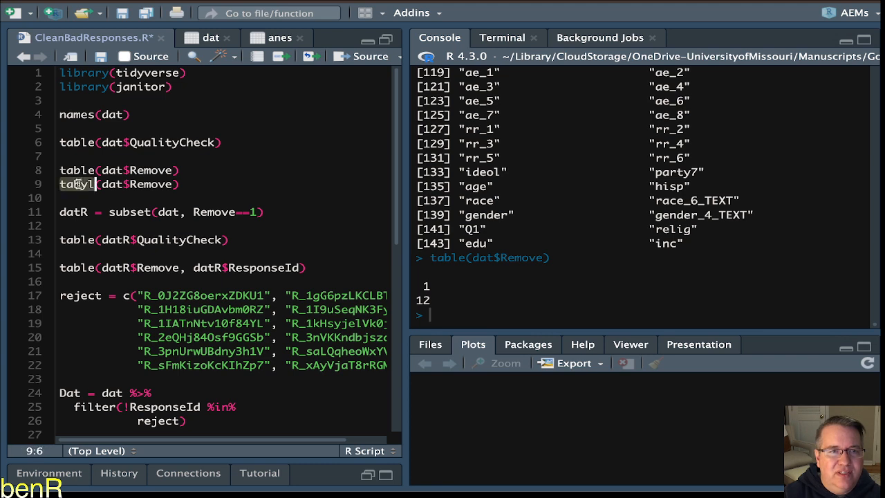
double_click(140, 86)
double_click(78, 183)
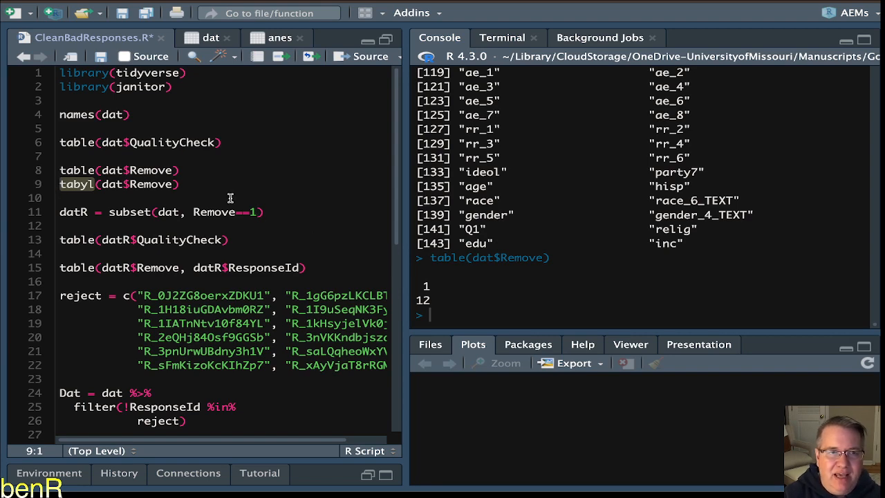
left_click(152, 186)
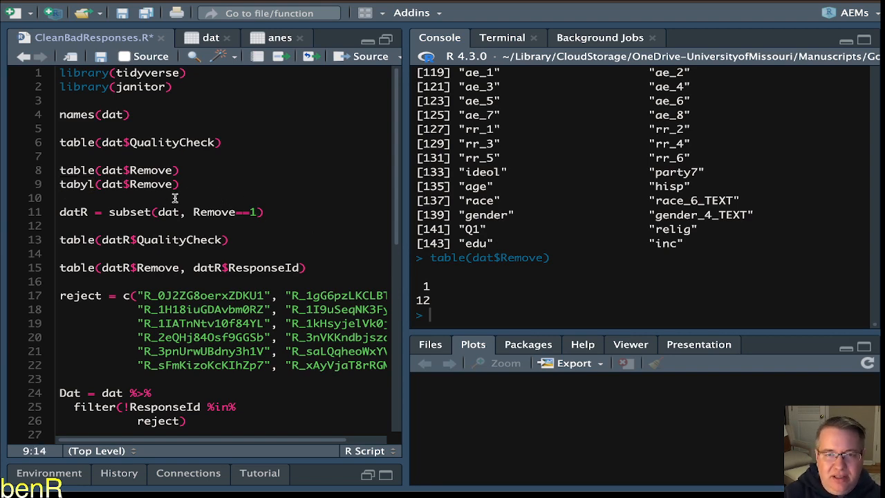
key("ctrl+Return")
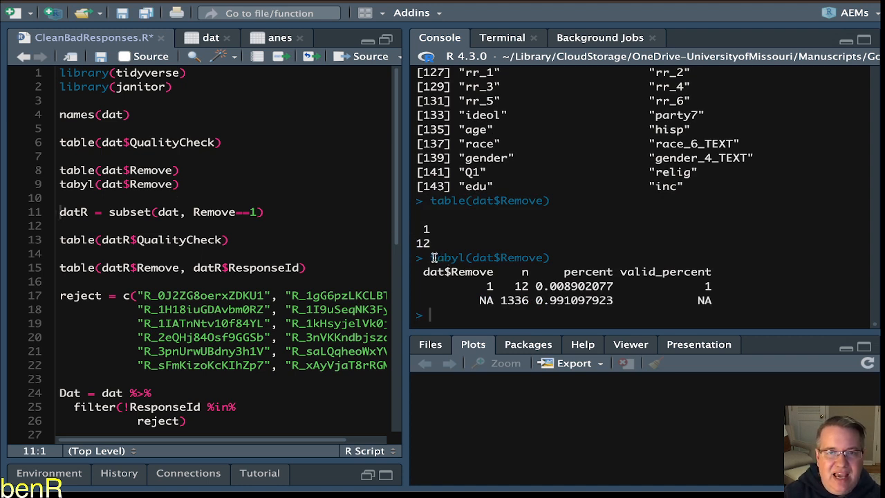
Examine the tabyl output for Remove, comparing the counts and percentages of the flagged row and the NA row
left_click_drag(433, 258, 465, 258)
left_click(490, 283)
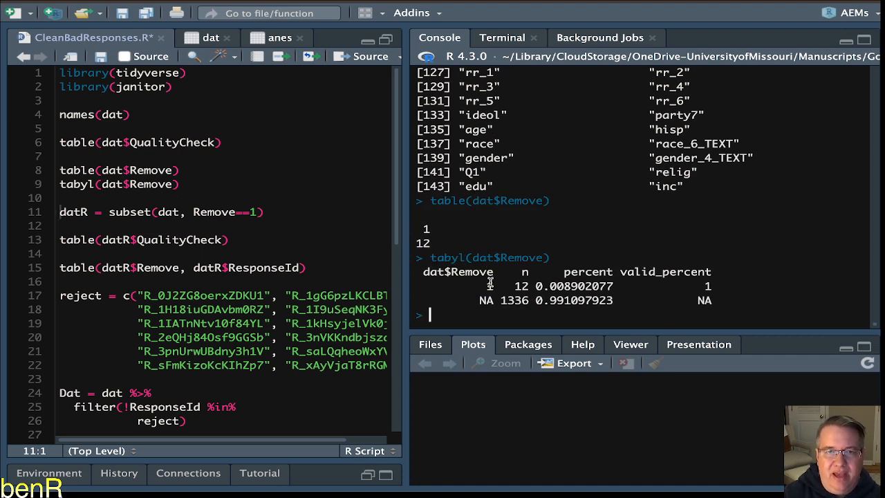
mouse_move(478, 300)
left_mouse_down()
mouse_move(523, 300)
mouse_move(478, 300)
mouse_move(495, 298)
left_mouse_up()
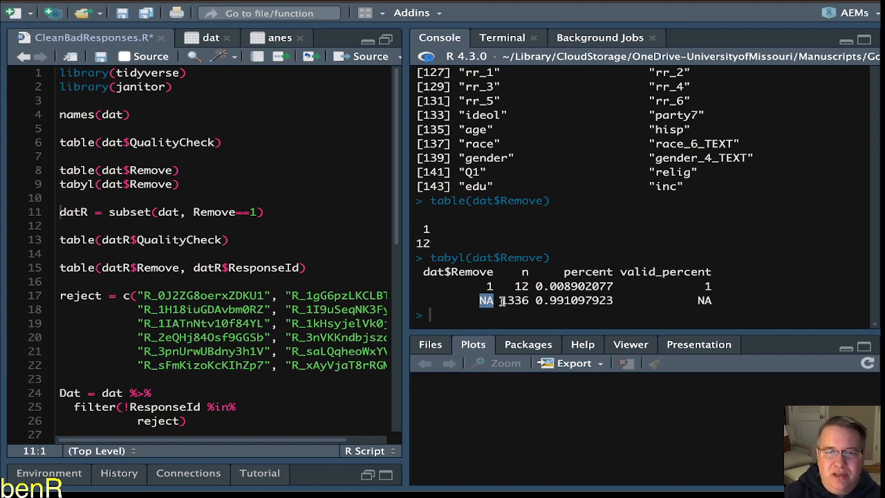
double_click(512, 302)
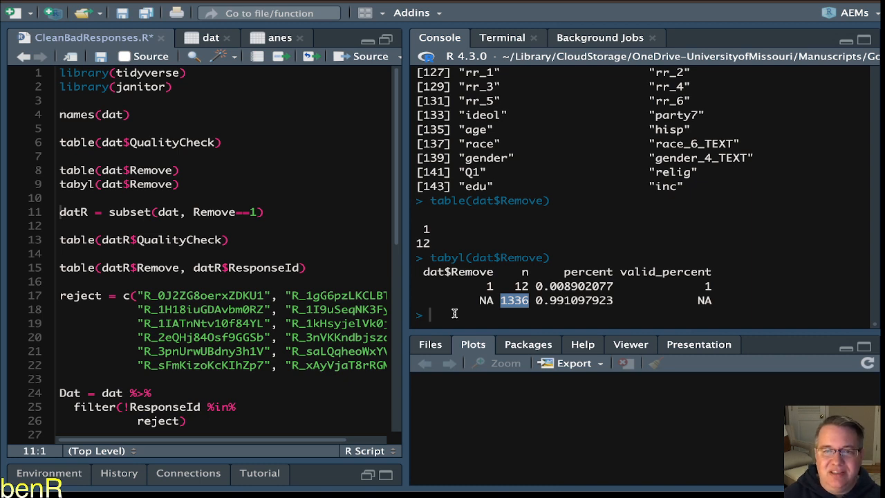
left_click_drag(549, 300, 565, 302)
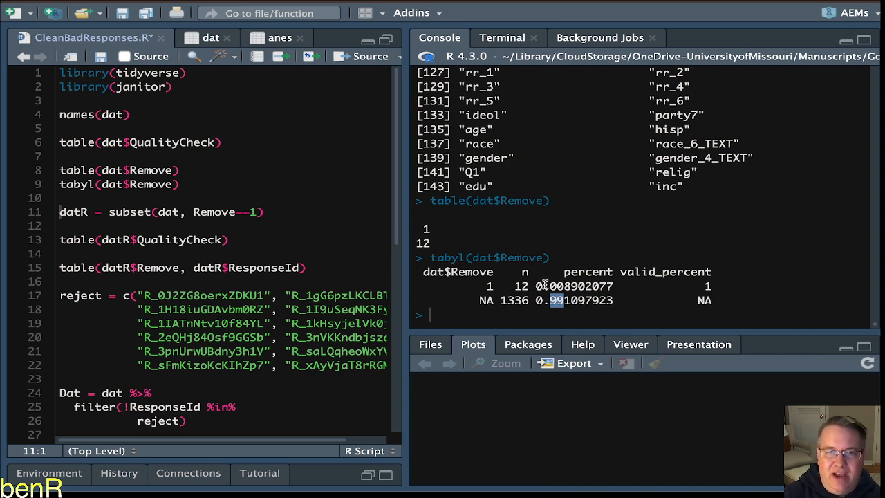
left_click_drag(538, 286, 571, 287)
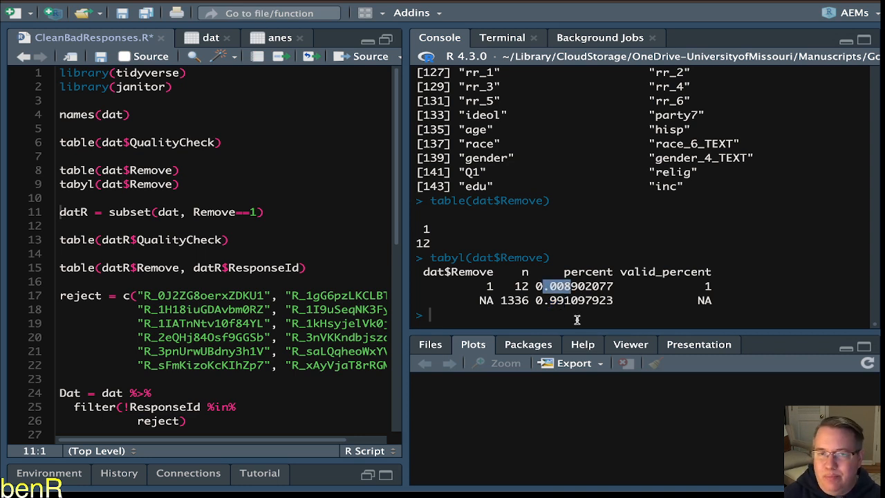
left_click_drag(486, 286, 615, 288)
left_click(525, 286)
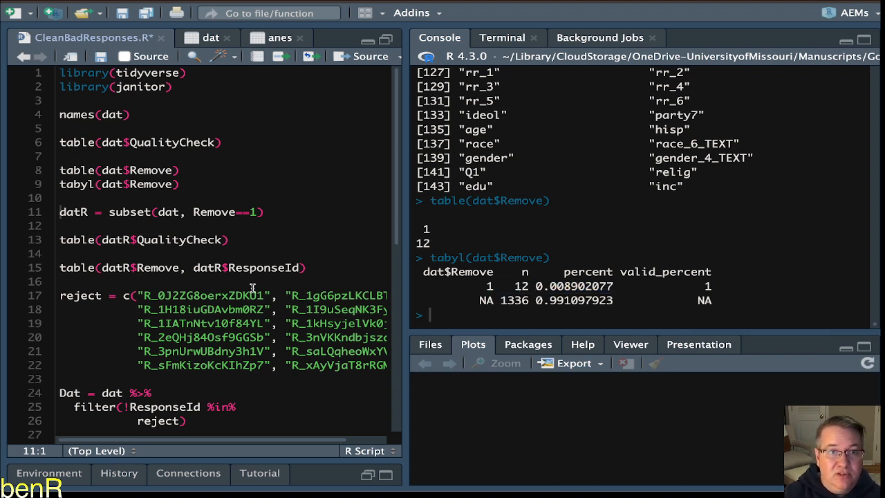
double_click(82, 268)
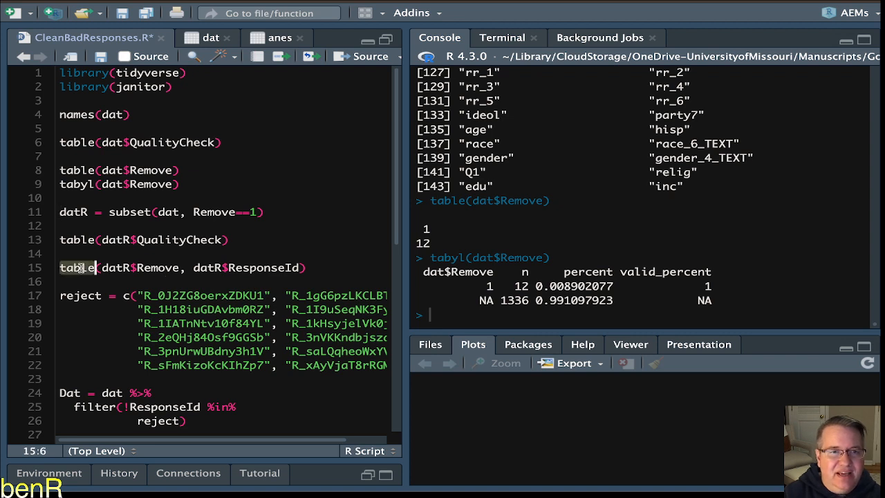
left_click(80, 267)
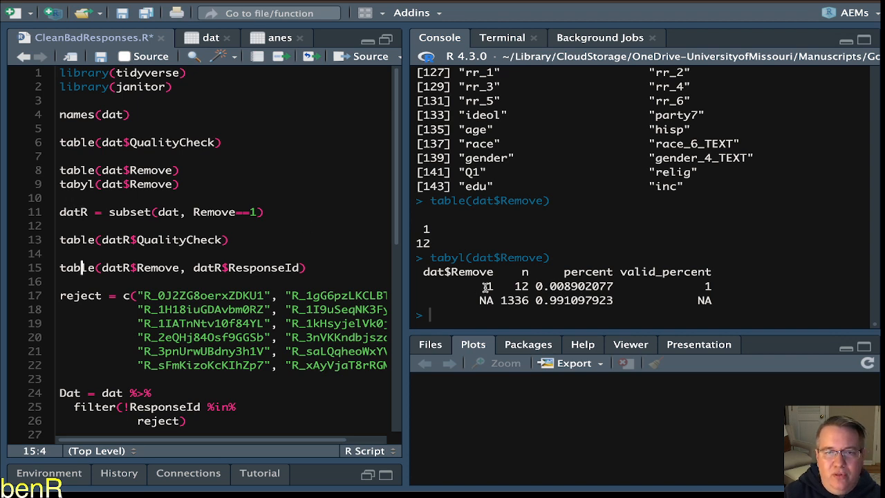
left_click_drag(486, 286, 734, 283)
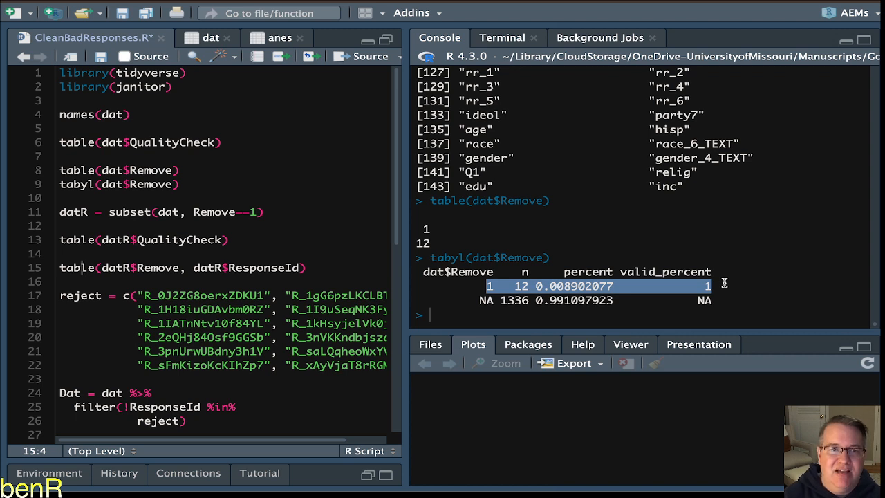
Examine the subset call and the new dataset name datR in the subset line
double_click(123, 212)
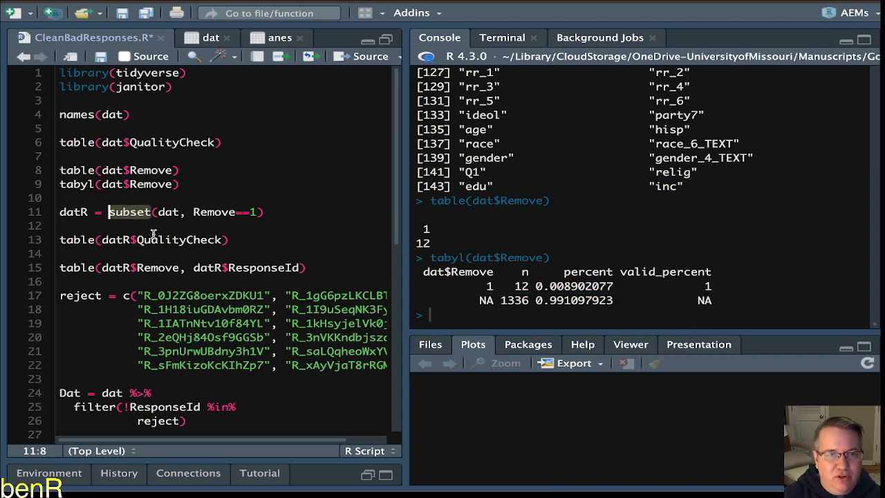
key("Left")
key("Left")
key("Left")
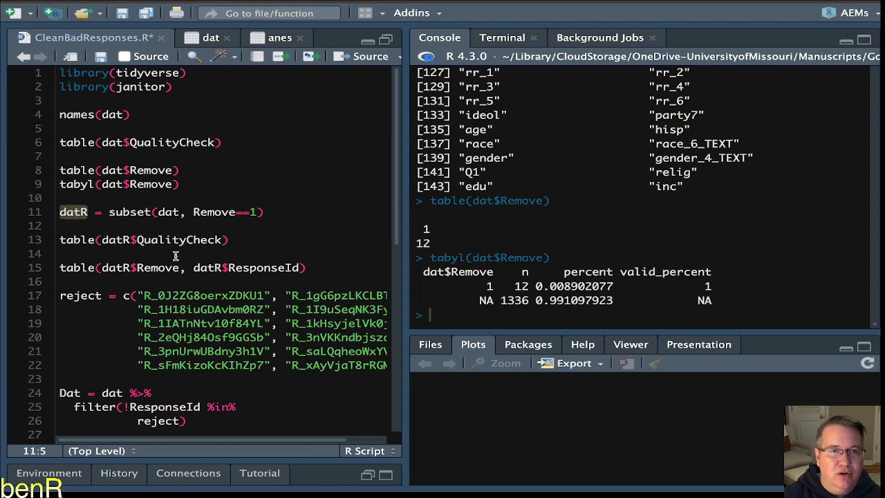
key("Left")
key("Left")
key("Left")
key("Left")
key("Right")
key("Right")
key("Right")
key("Right")
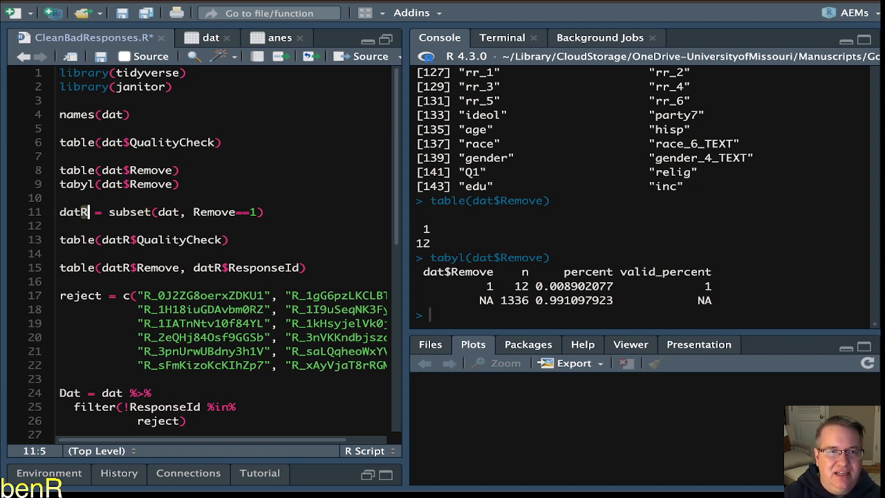
key("Right")
key("Left")
key("Left")
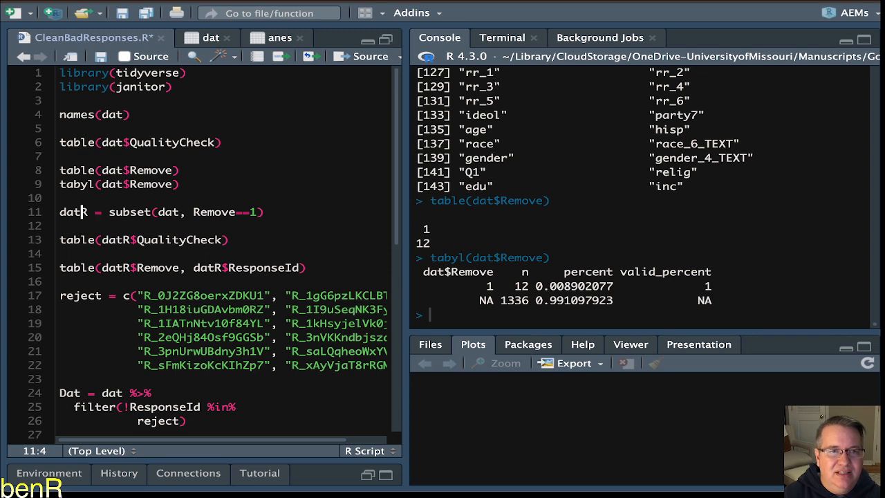
key("Left")
key("Left")
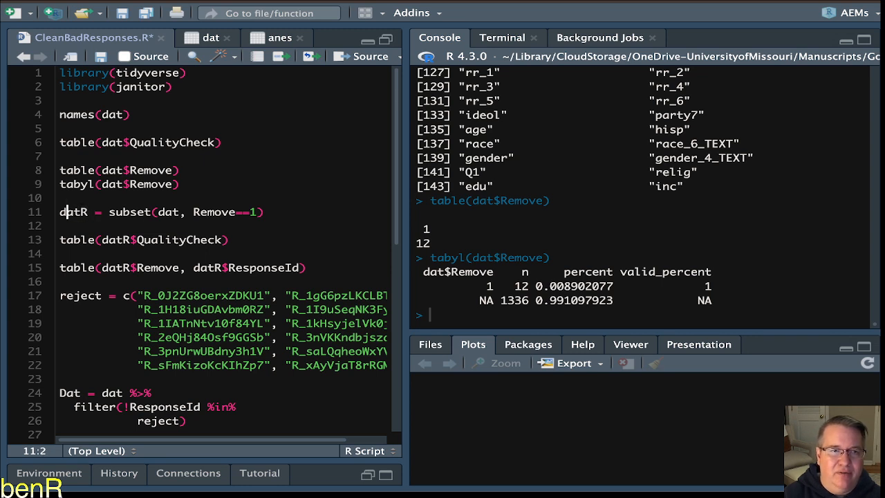
Examine the arguments of the subset function: the source dataset dat and the Remove==1 condition with its double equals sign
left_click(101, 212)
left_click_drag(107, 212, 151, 213)
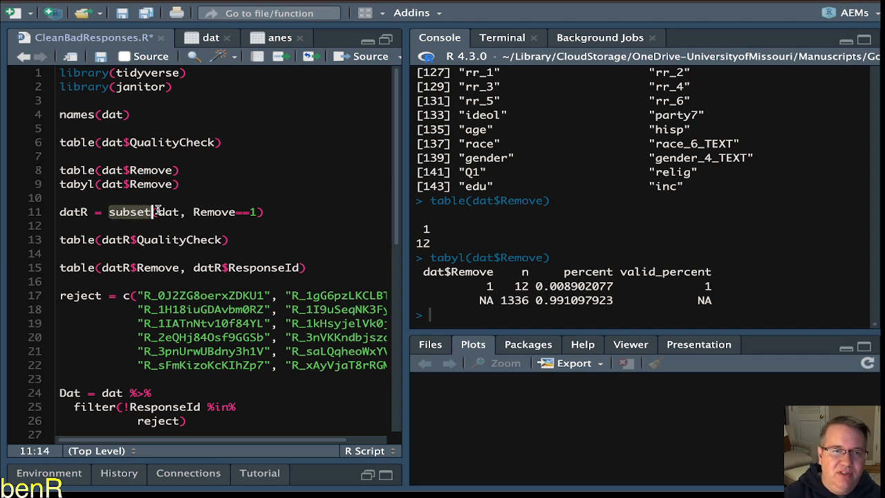
left_click_drag(158, 212, 178, 212)
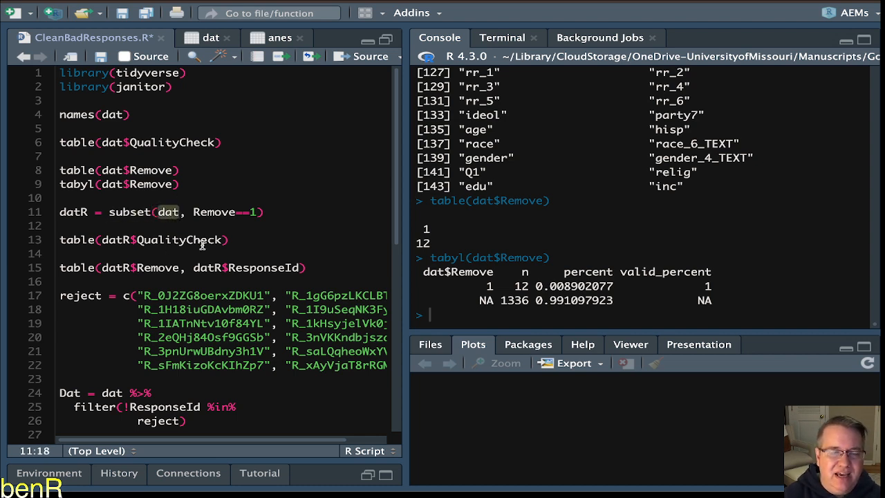
key("Right")
key("Right")
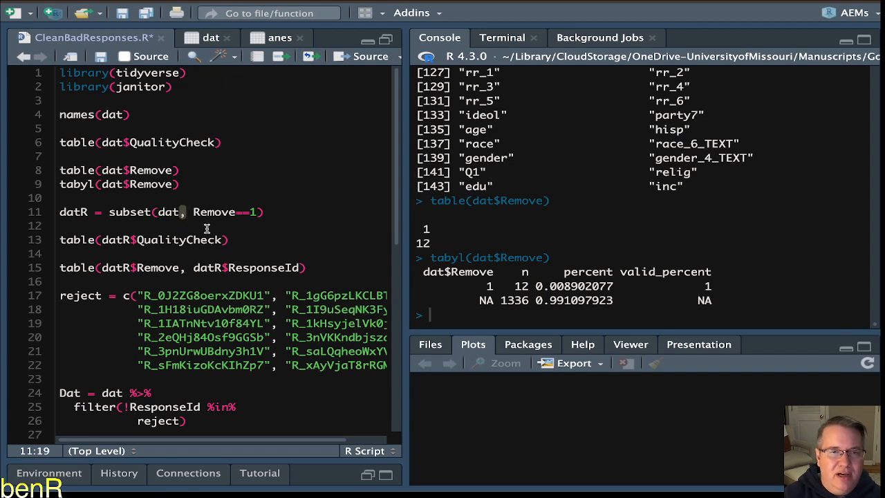
double_click(212, 214)
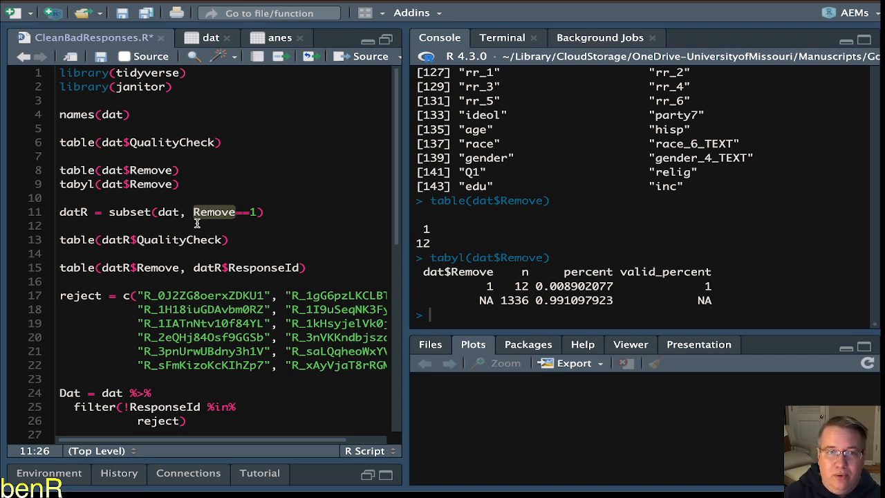
key("Right")
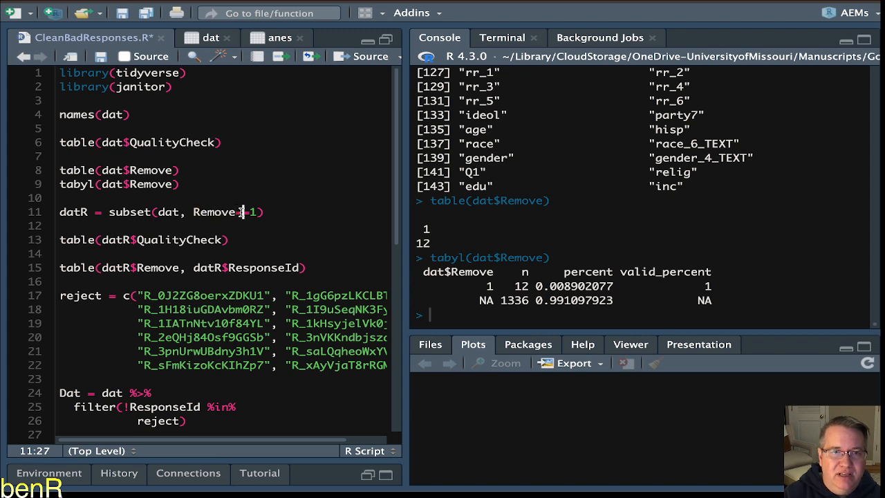
key("shift+Right")
key("shift+Right")
left_click(254, 212)
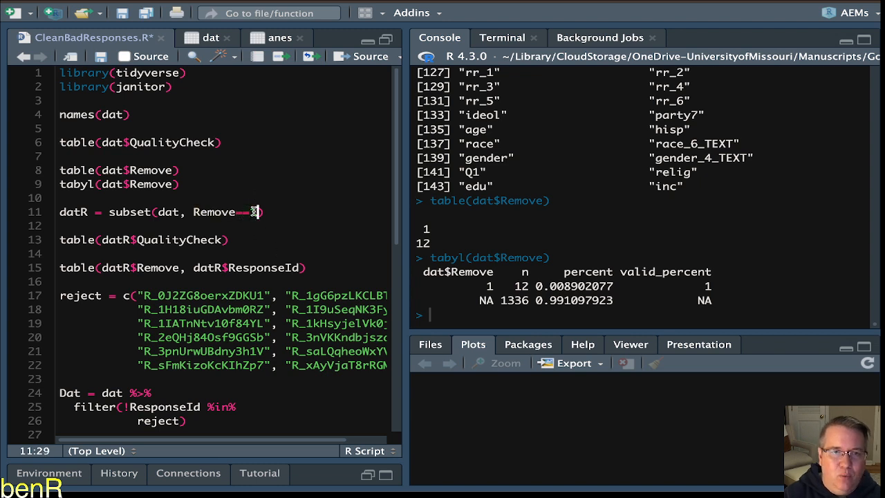
left_click(263, 212)
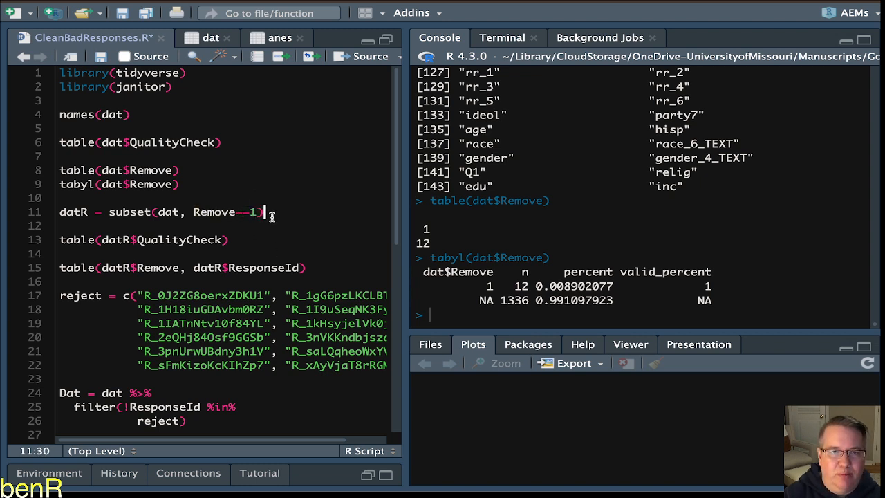
Create the datR dataset by running the datR = subset(dat, Remove==1) line after reviewing its parts
left_click_drag(270, 212, 150, 212)
left_click(62, 212)
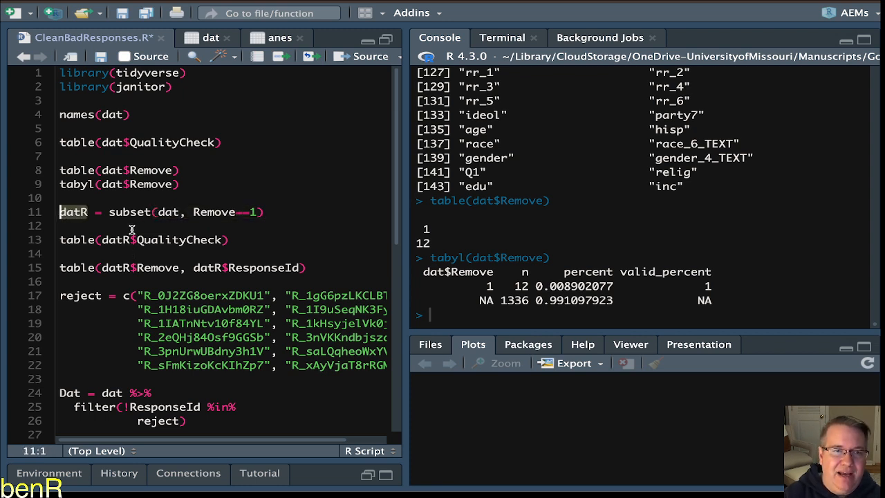
left_click(158, 212)
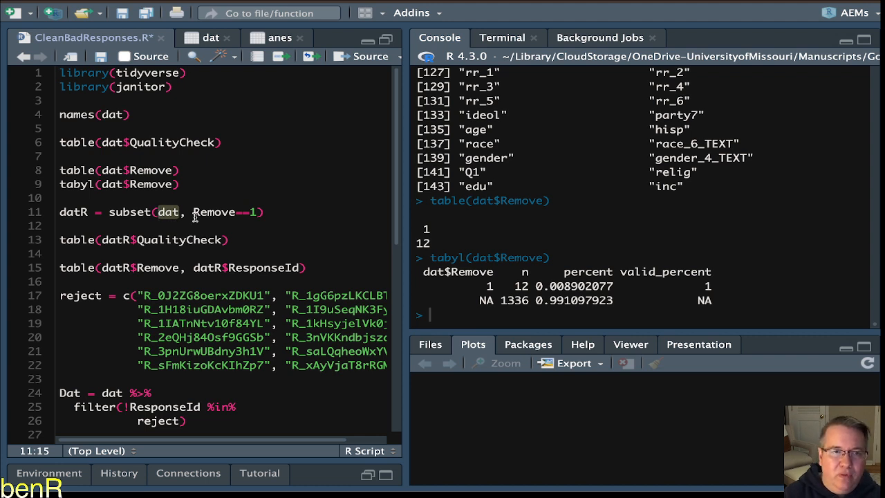
left_click(87, 212)
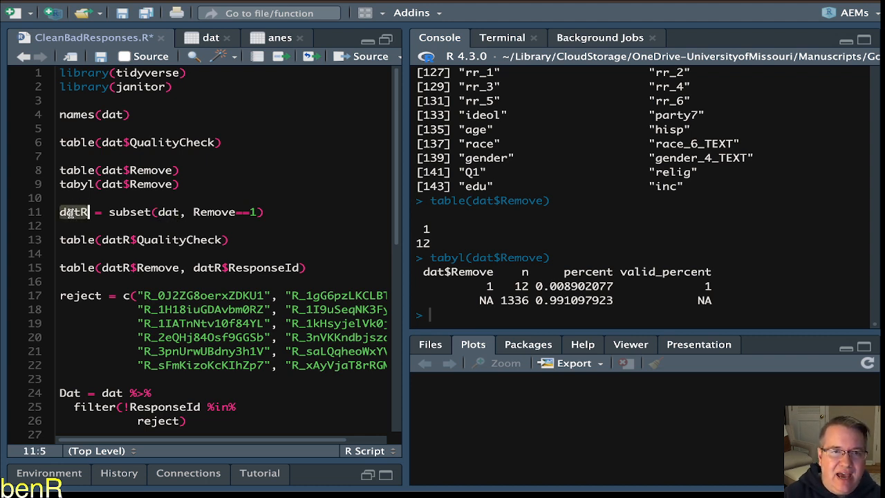
left_click_drag(194, 212, 256, 212)
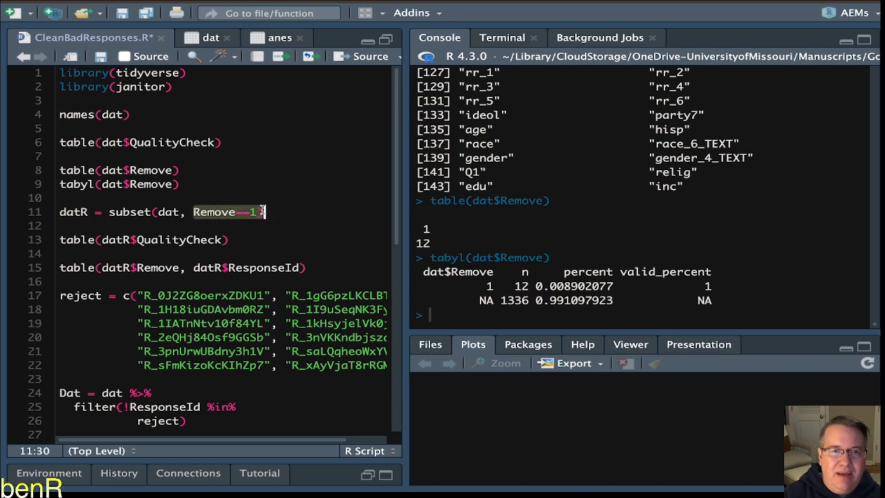
left_click(235, 212)
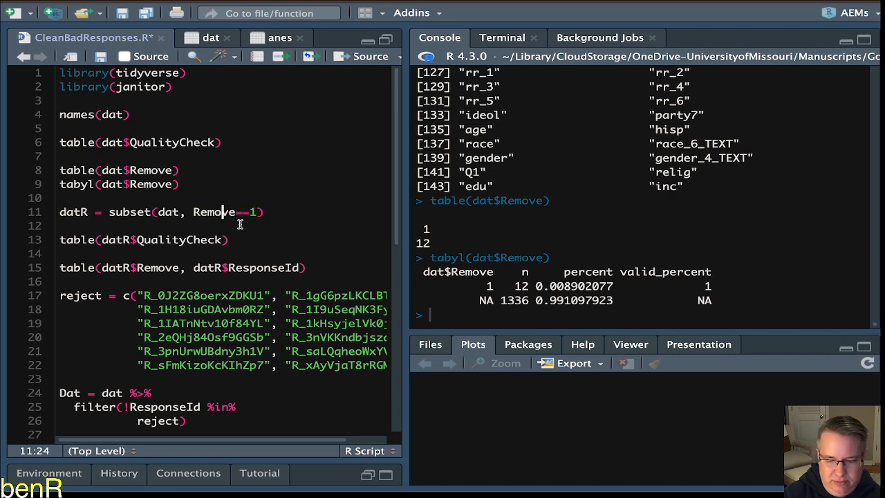
key("ctrl+Return")
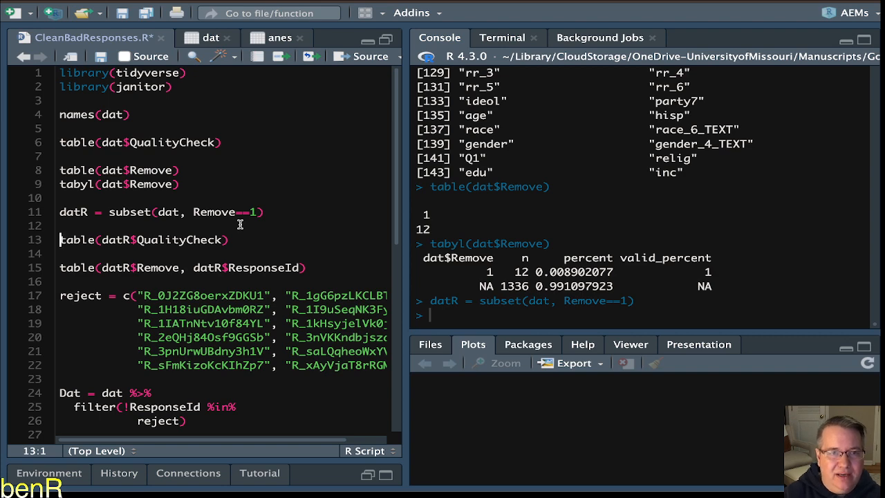
Run the table(datR$QualityCheck) line to list the flagged respondents' QualityCheck answers
key("ctrl+Return")
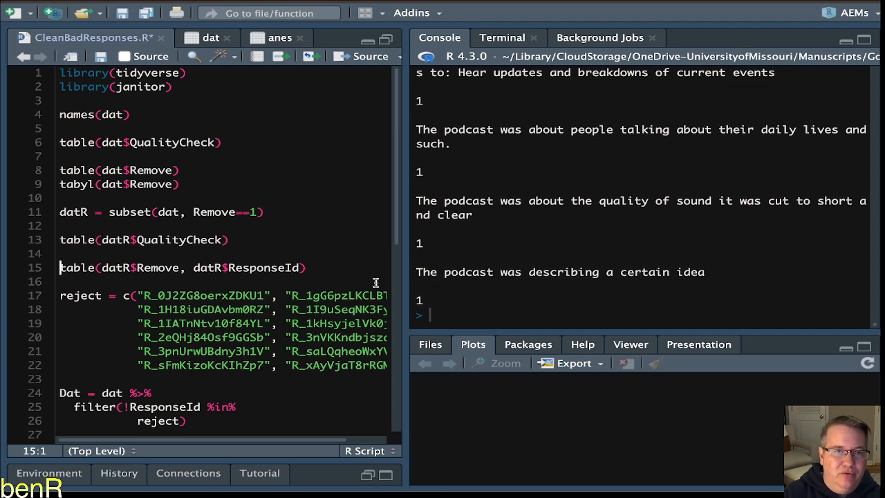
double_click(170, 240)
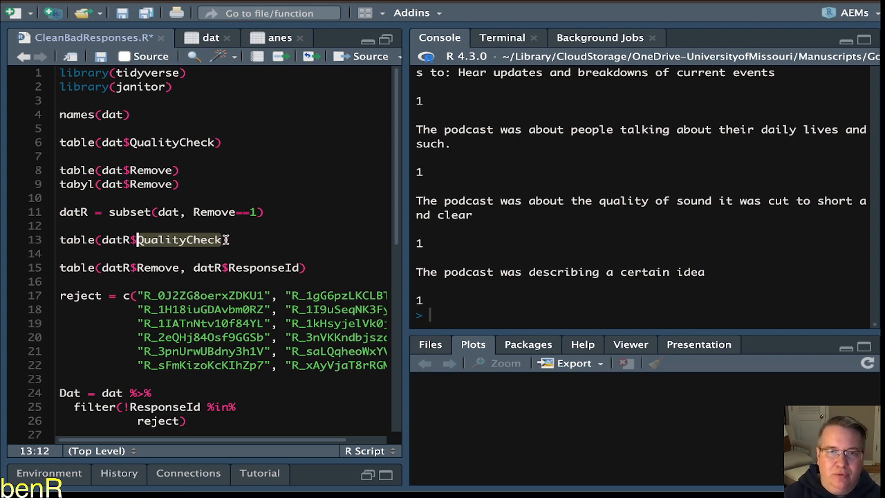
Review the flagged answers at the end of the QualityCheck output, from "describing a certain idea" back to "people talking about their daily lives"
double_click(458, 272)
triple_click(536, 272)
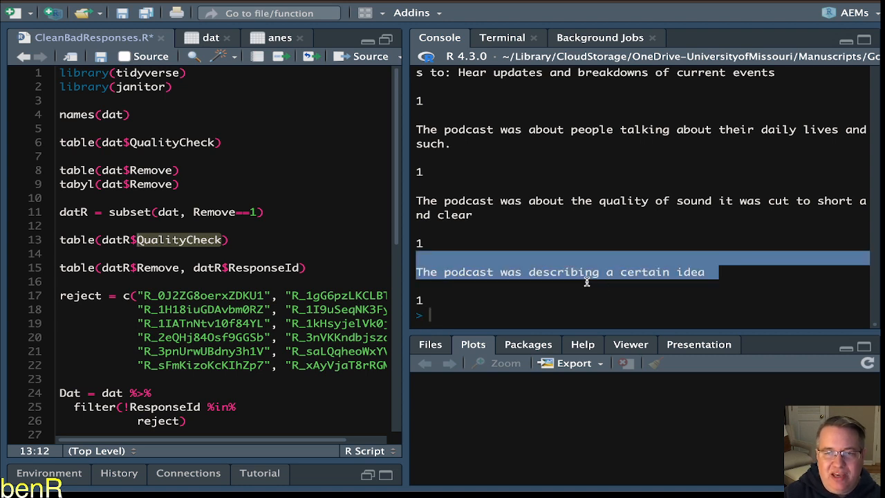
scroll(585, 280, "up", 2)
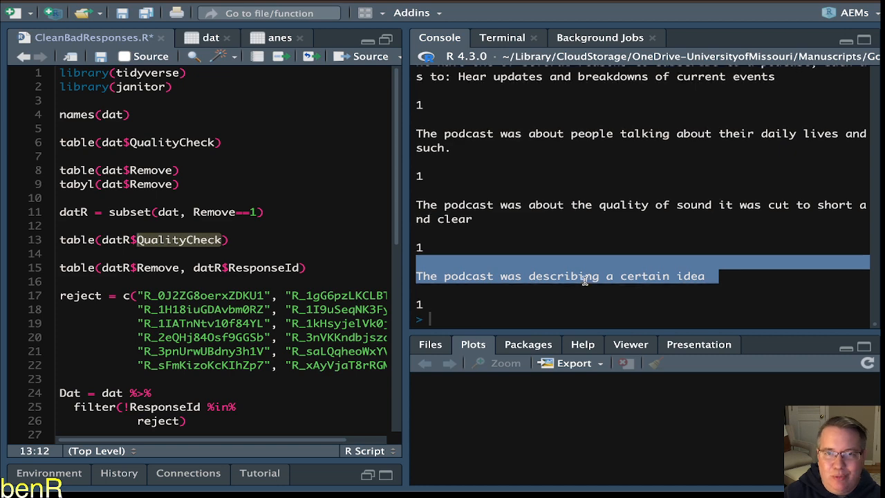
scroll(581, 273, "up", 2)
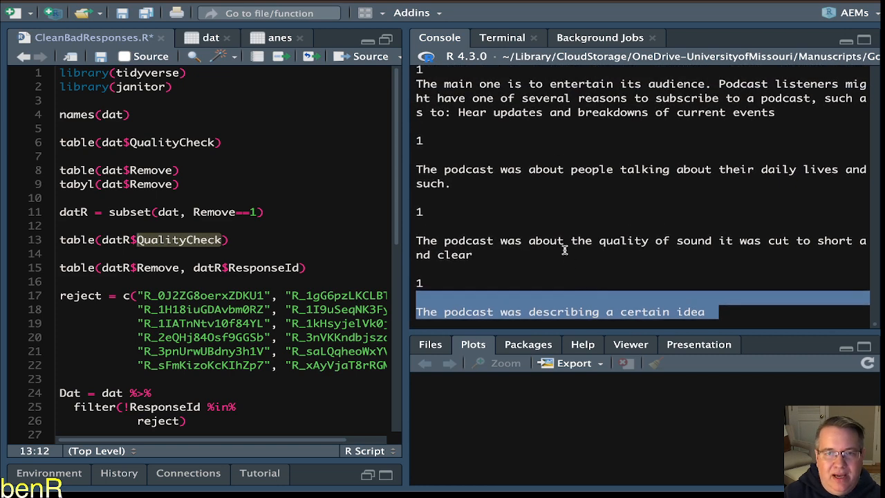
left_click(565, 240)
triple_click(565, 240)
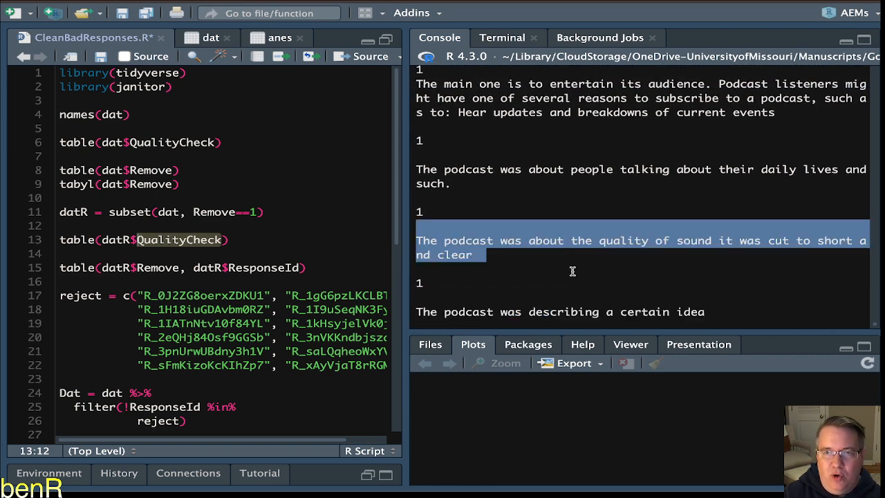
scroll(576, 274, "up", 1)
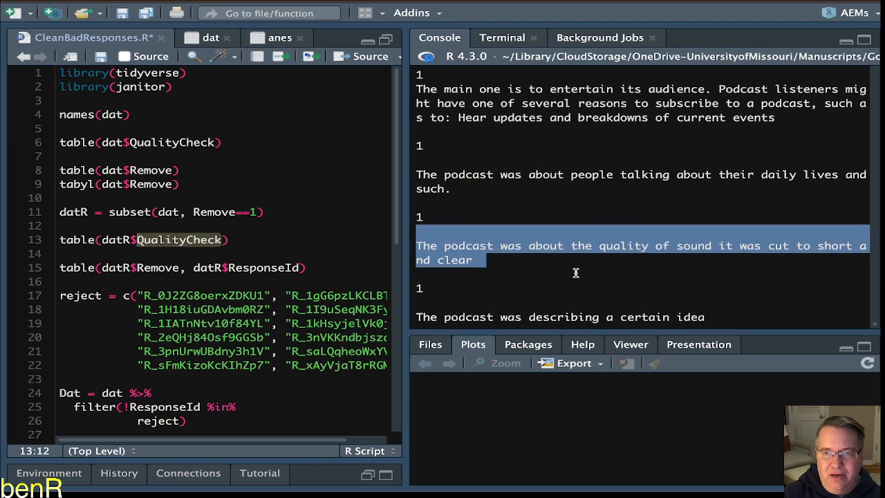
scroll(575, 273, "up", 3)
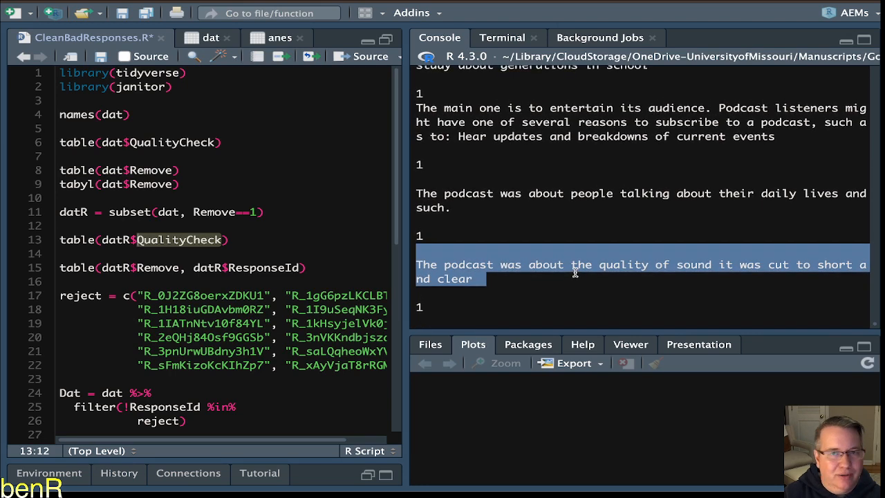
scroll(574, 273, "up", 3)
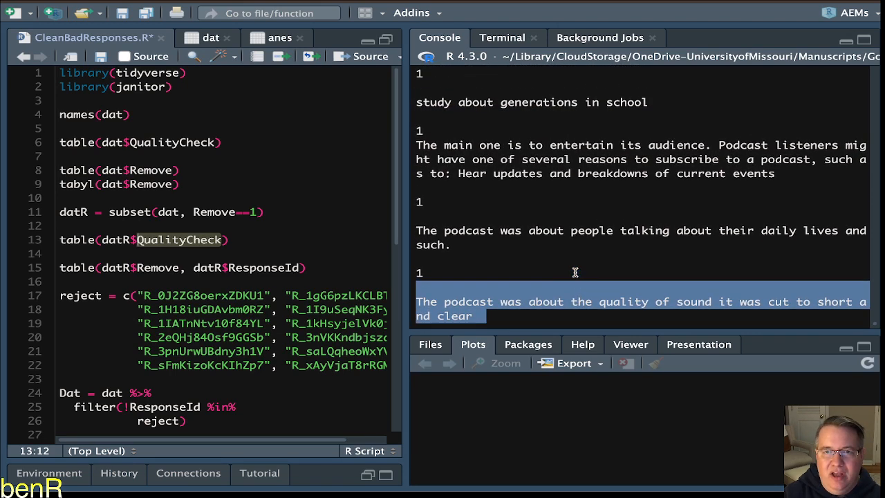
double_click(584, 232)
triple_click(584, 232)
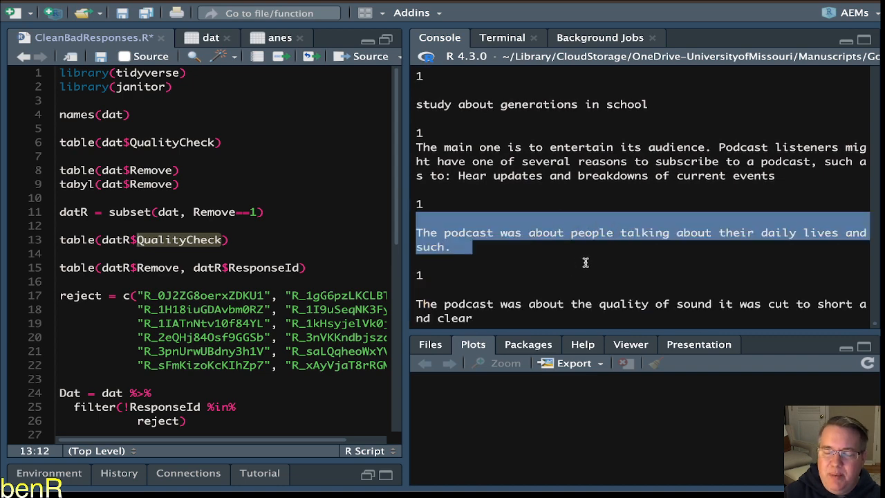
Examine the flagged QualityCheck answers about entertaining the audience and "study about generations in school" in the console output
scroll(585, 261, "up", 5)
scroll(585, 262, "up", 5)
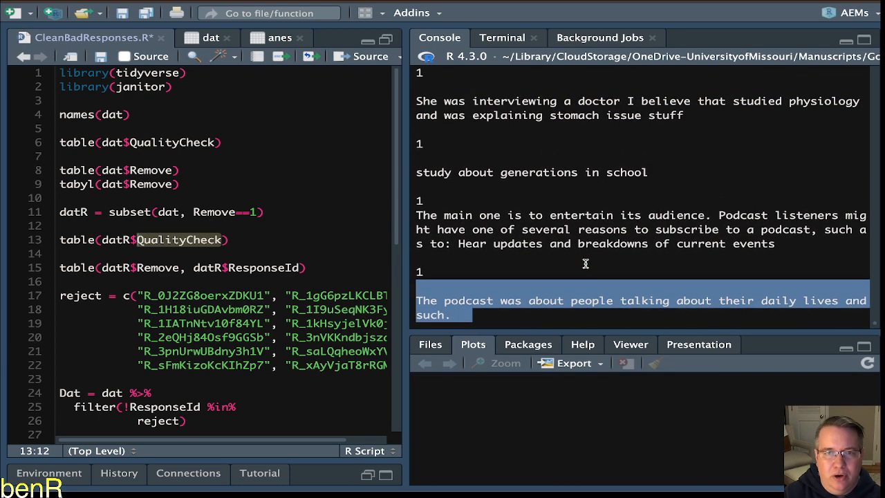
triple_click(583, 258)
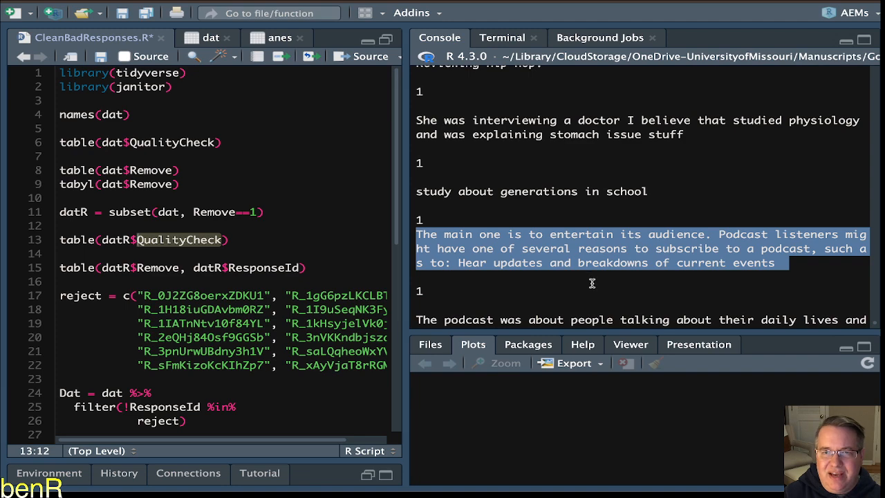
scroll(577, 289, "up", 1)
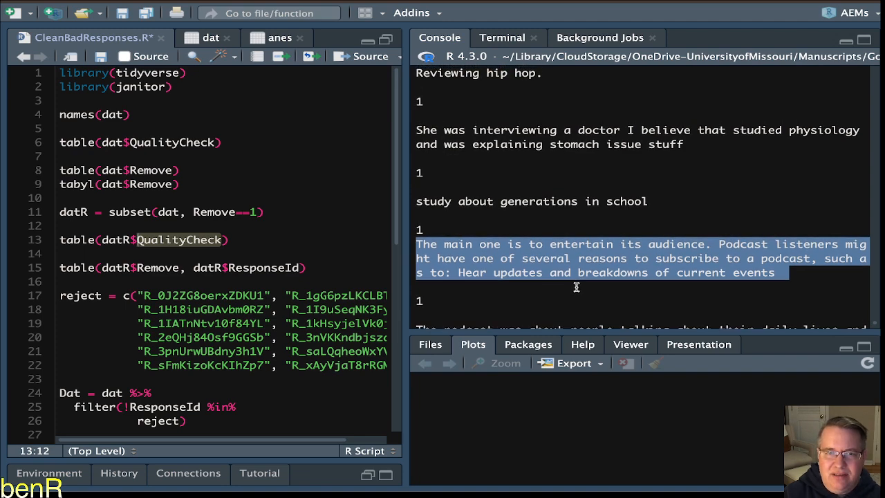
scroll(576, 287, "up", 1)
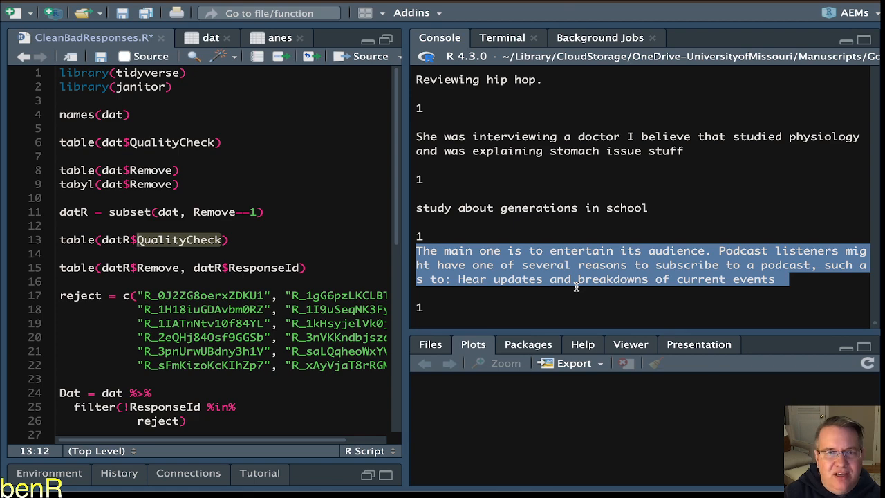
scroll(572, 258, "up", 2)
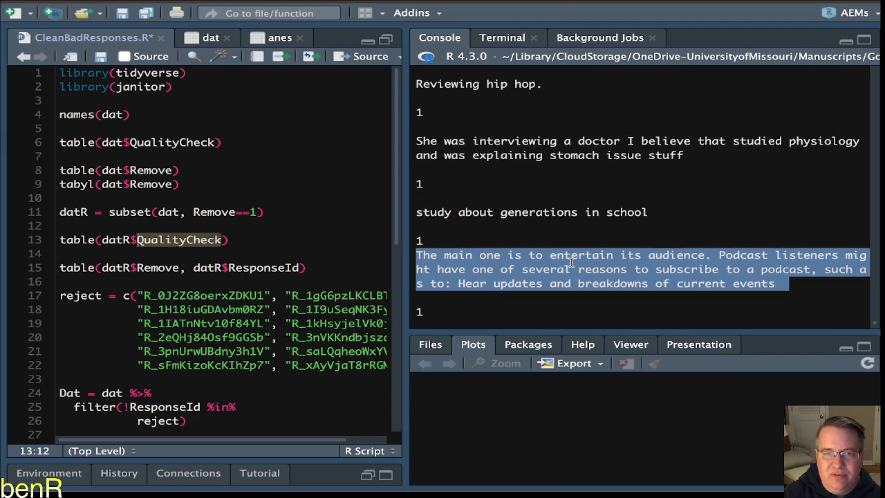
scroll(568, 267, "up", 2)
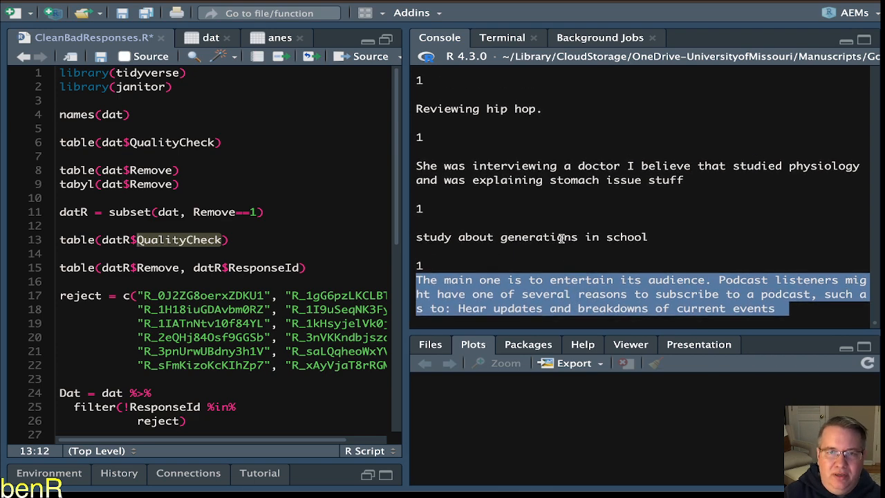
double_click(561, 236)
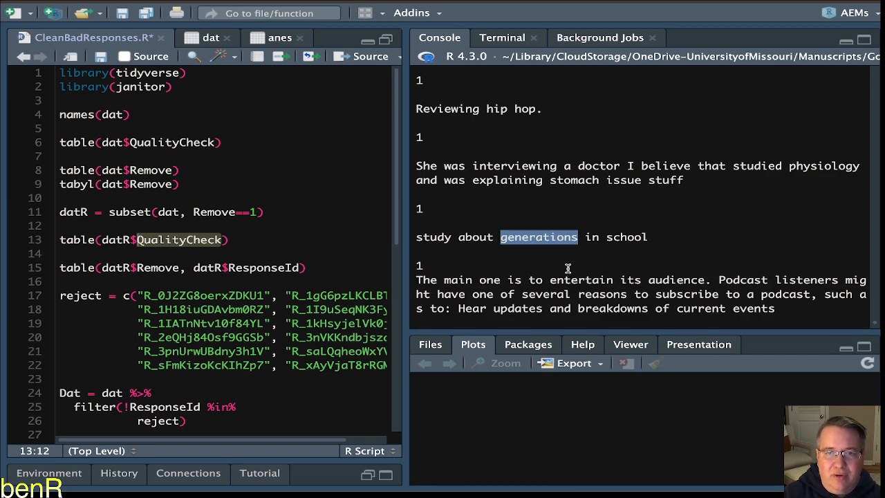
Examine the flagged answers about interviewing a doctor, "Reviewing hip hop." and "New ideas and publishing for the brand"
scroll(567, 266, "up", 8)
scroll(567, 271, "down", 1)
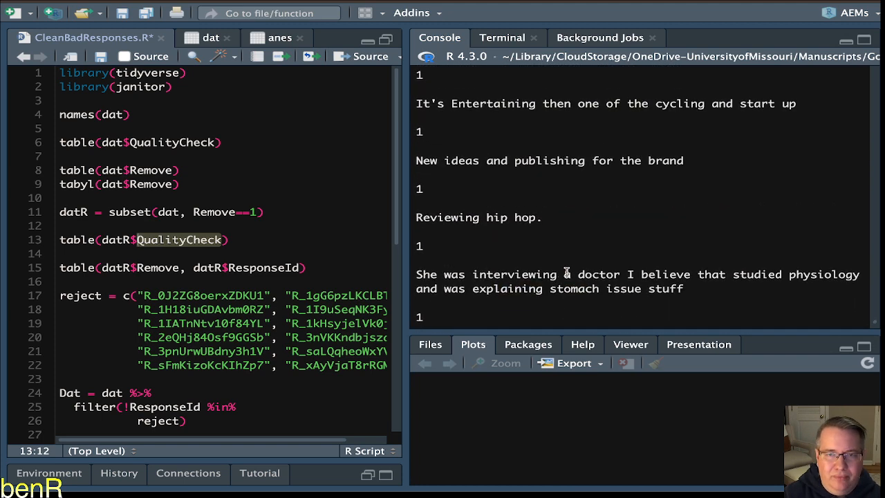
triple_click(561, 273)
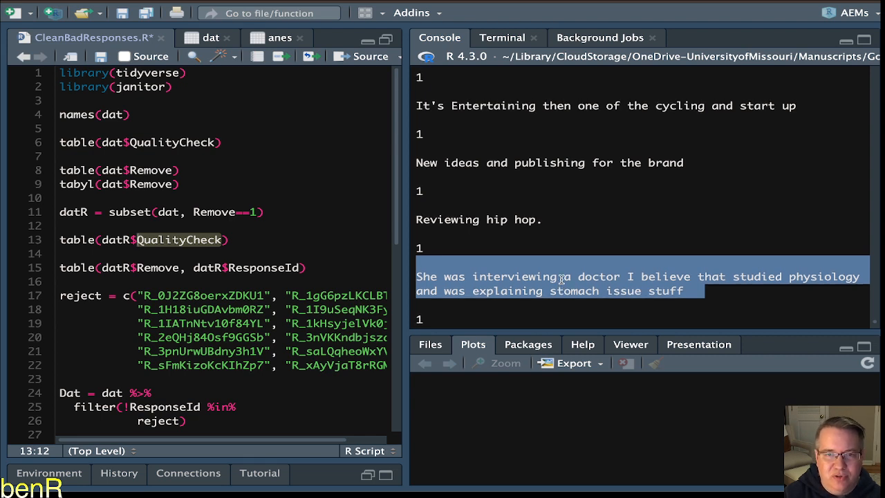
scroll(562, 278, "up", 1)
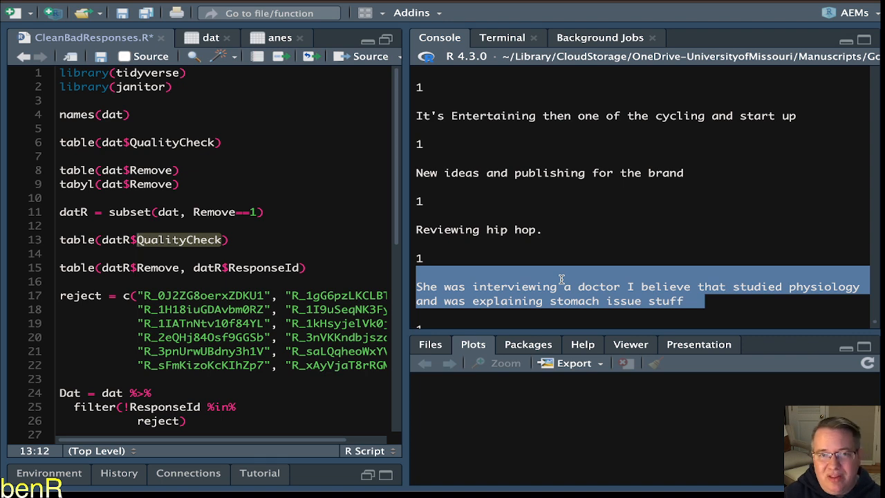
scroll(562, 278, "up", 1)
scroll(561, 278, "up", 2)
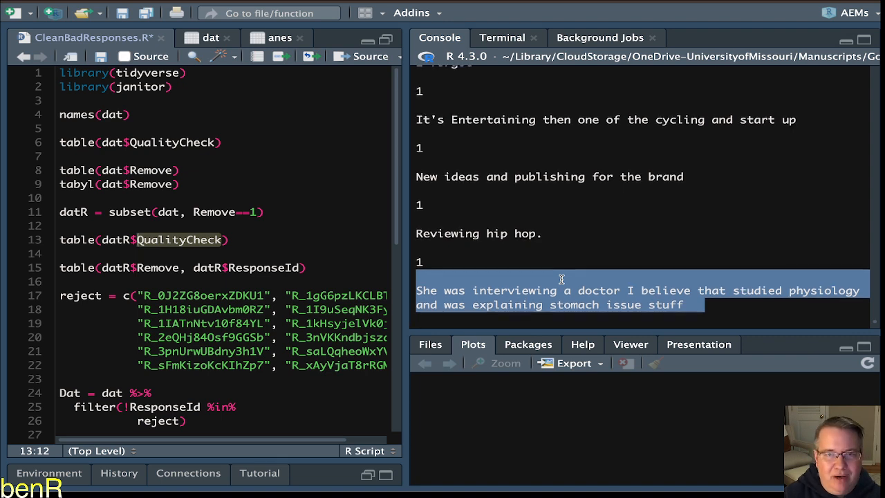
double_click(524, 251)
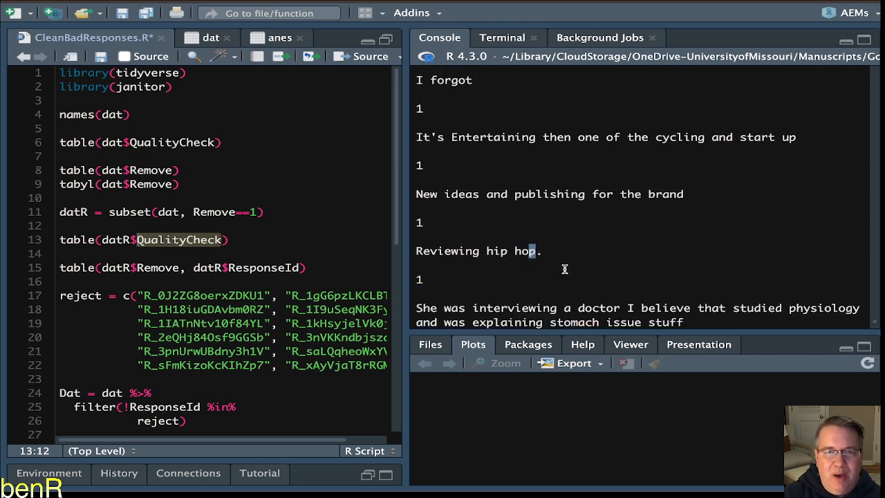
scroll(553, 269, "up", 5)
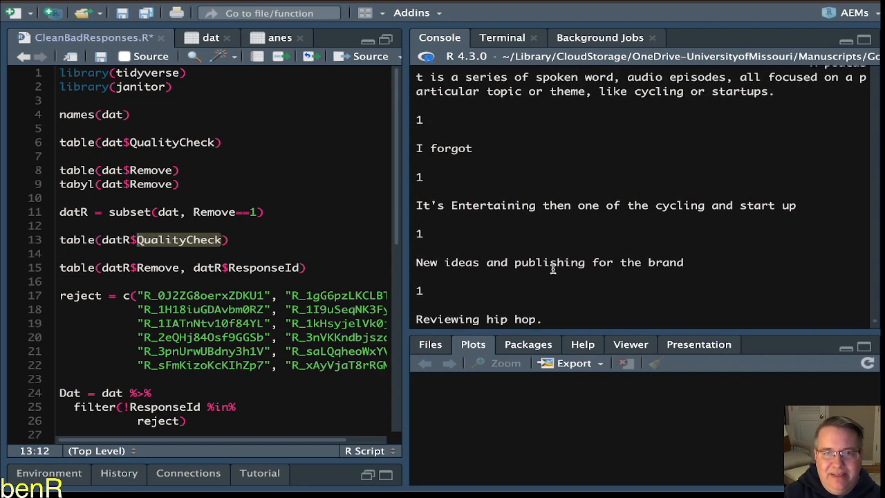
scroll(553, 268, "up", 1)
triple_click(551, 265)
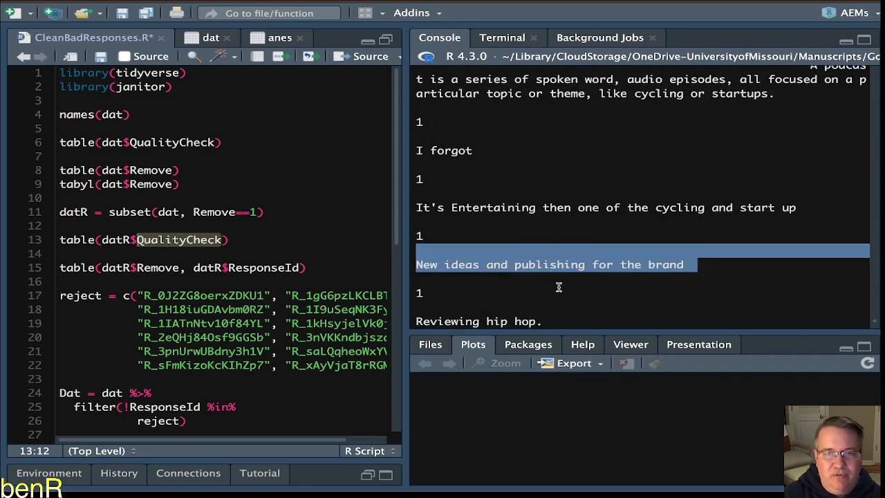
Read the earliest flagged answers, including "I forgot", the cycling and start up reply and the podcast definition, and return to the console's end
scroll(559, 284, "up", 3)
left_click(448, 200)
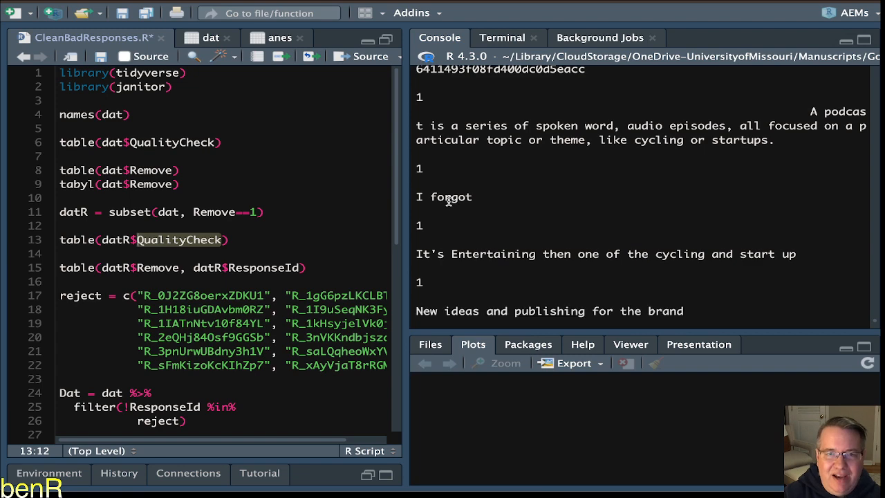
triple_click(448, 201)
triple_click(505, 255)
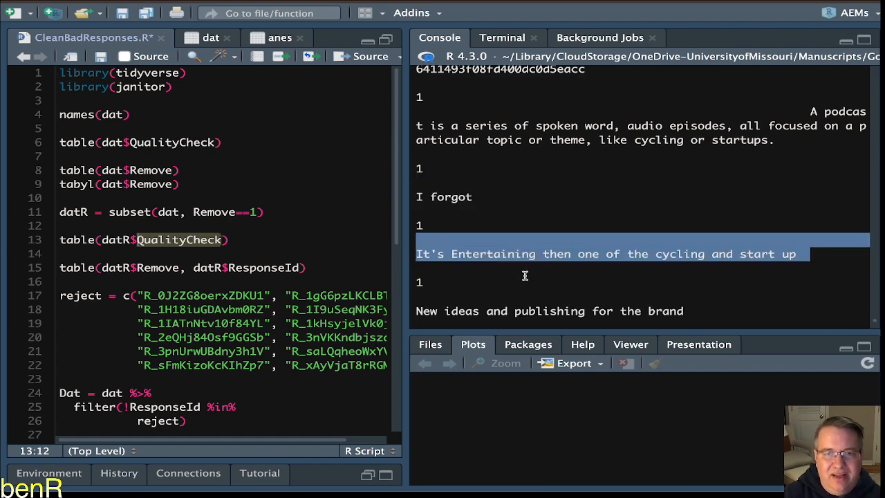
scroll(522, 269, "up", 2)
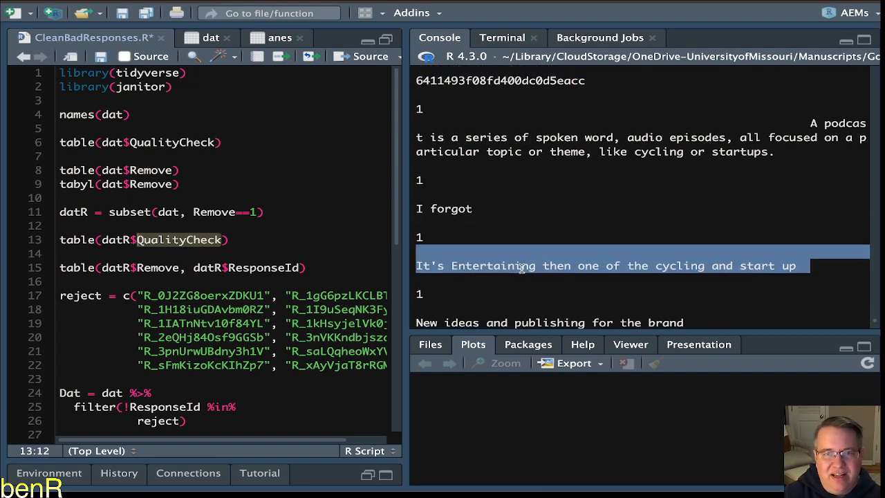
scroll(512, 230, "up", 3)
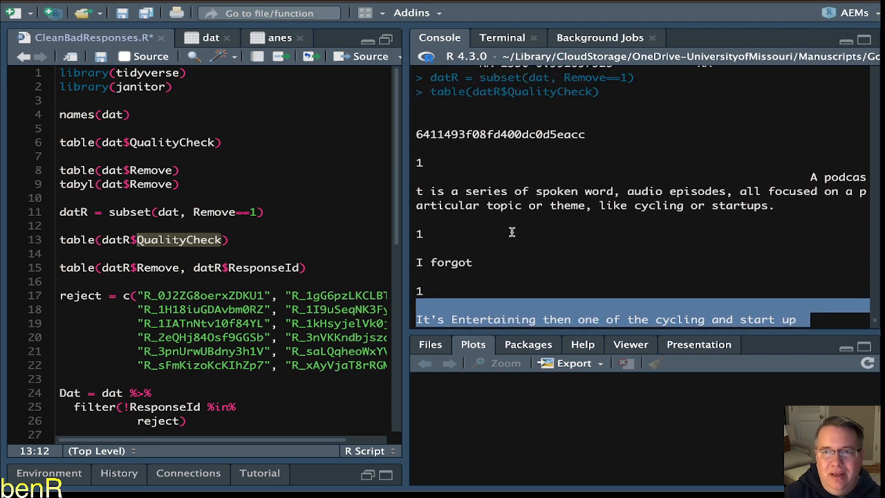
triple_click(509, 196)
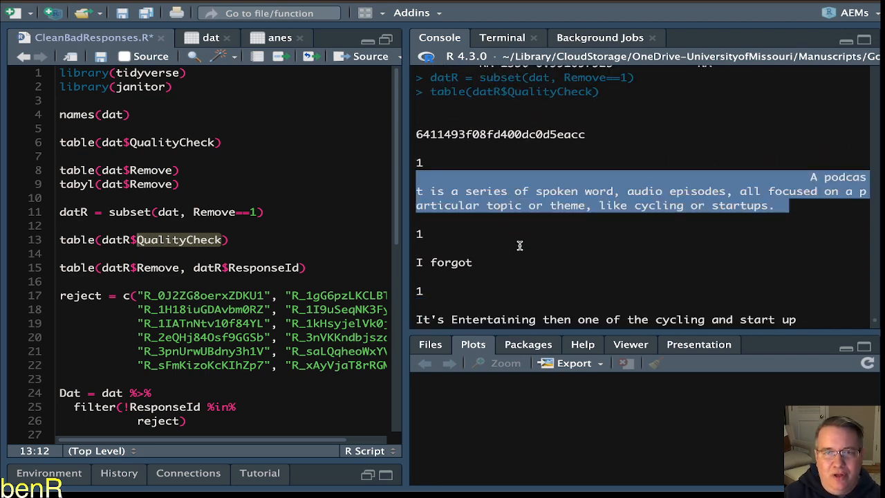
scroll(519, 244, "up", 2)
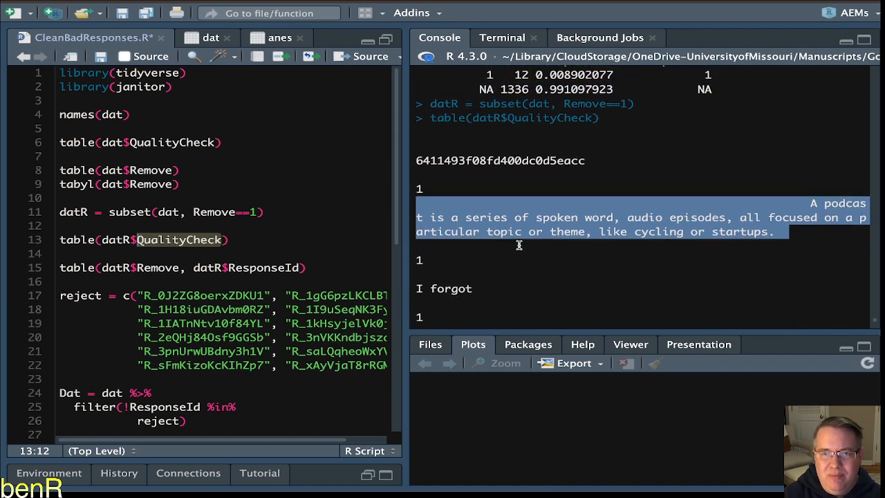
scroll(518, 244, "down", 10)
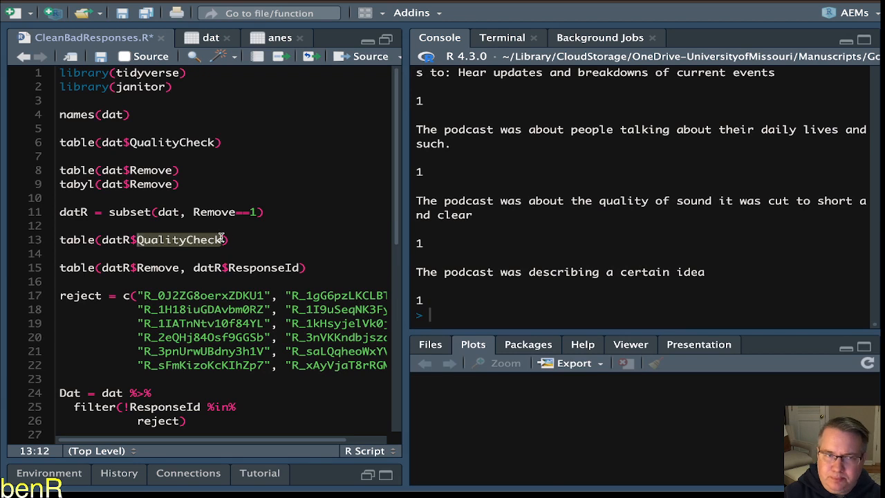
Examine the datR dataset reference in the table(datR$QualityCheck) line of the script
left_click(158, 239)
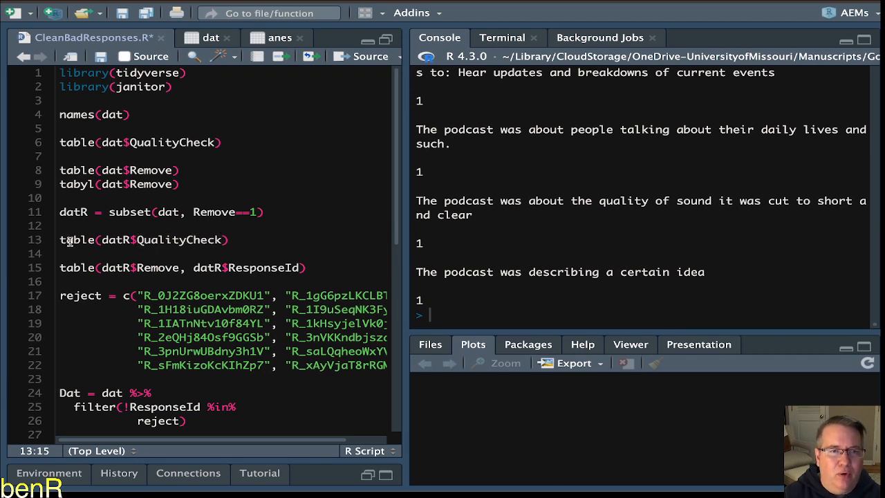
double_click(108, 240)
left_click(109, 242)
left_click(111, 242)
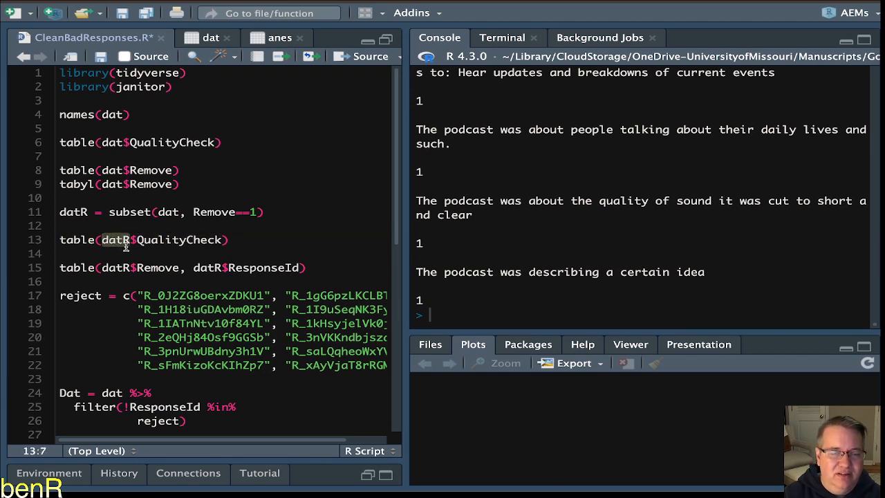
Run the line that cross-tabulates datR$Remove with datR$ResponseId and examine the first response ID in the output
scroll(94, 257, "down", 1)
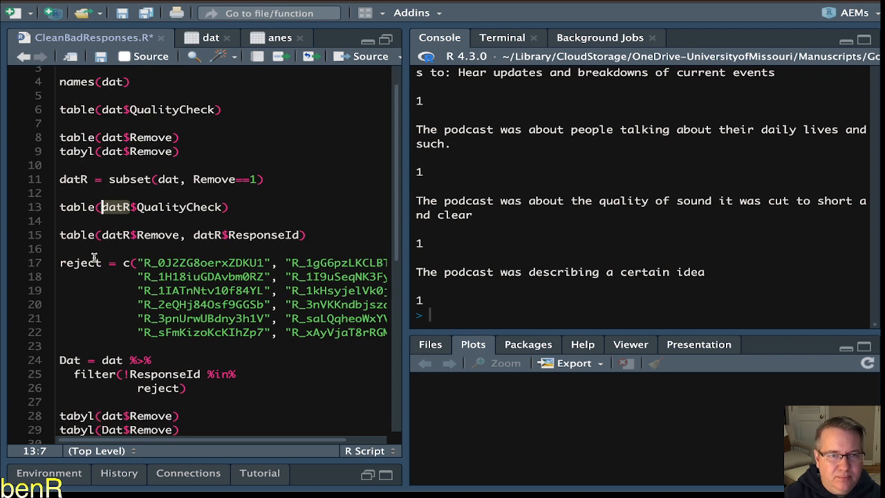
left_click(74, 235)
double_click(119, 236)
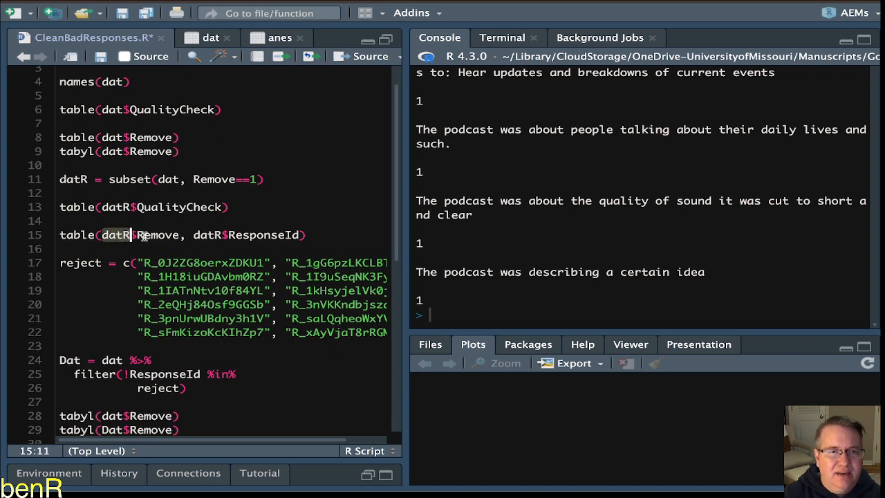
double_click(145, 236)
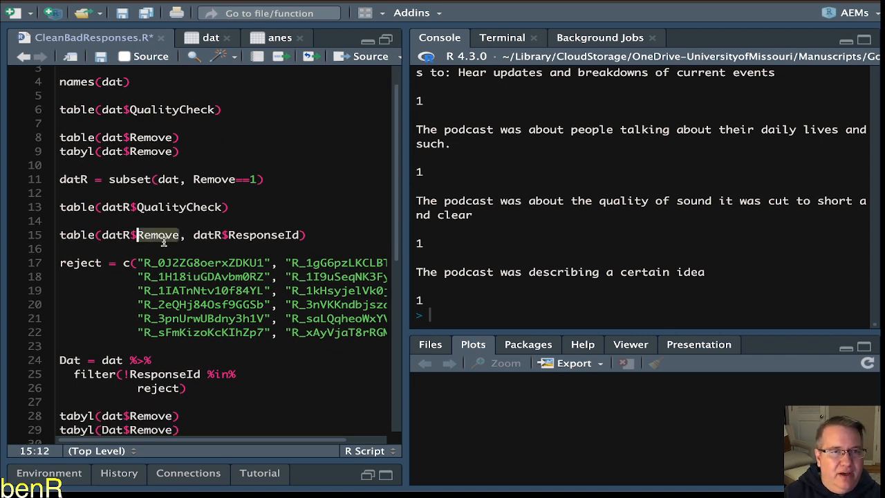
left_click(116, 236)
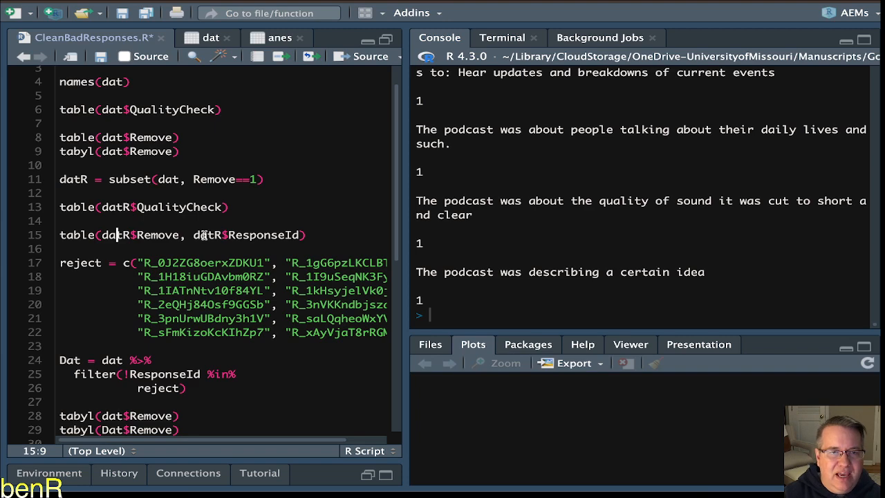
left_click_drag(194, 236, 298, 235)
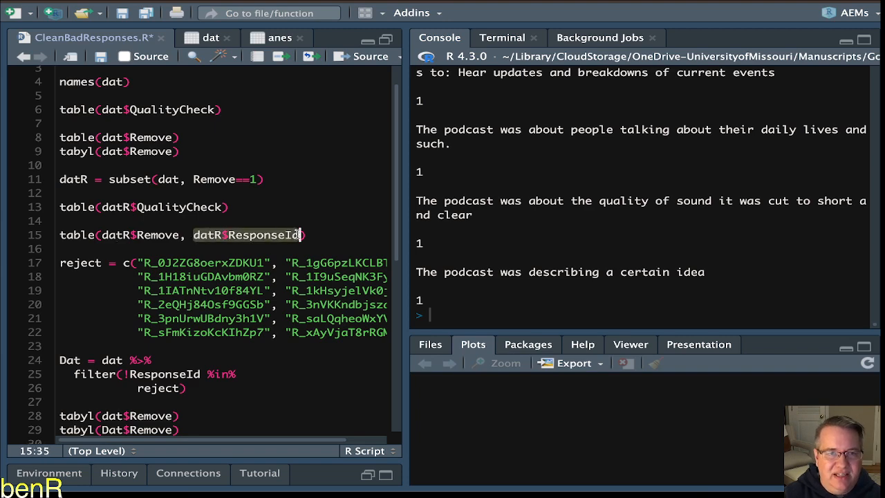
left_click(256, 235)
key("ctrl+Return")
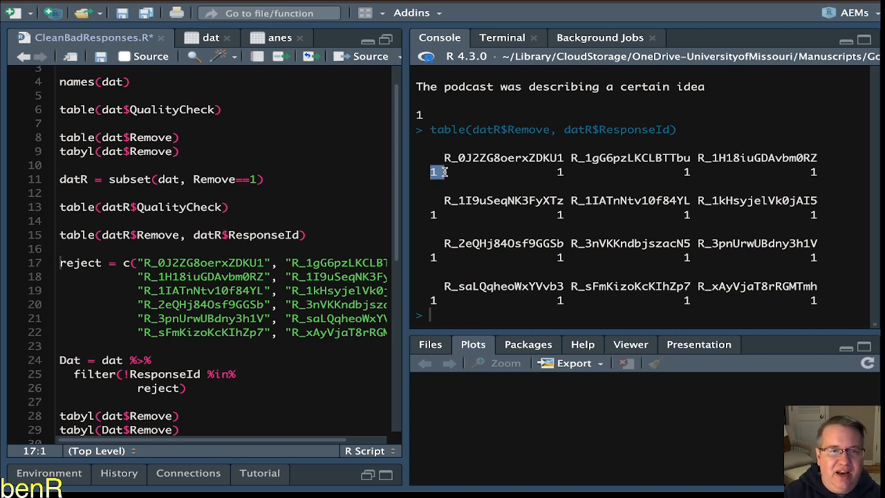
left_click_drag(437, 157, 564, 156)
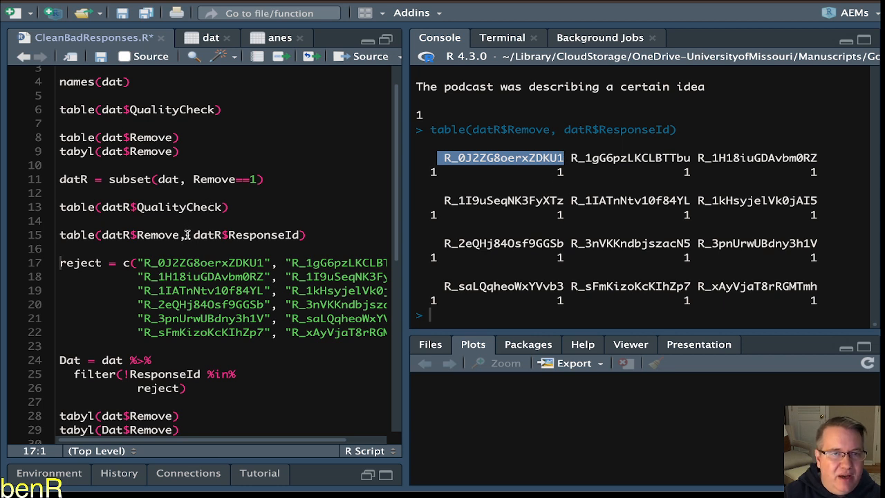
Remove the datR$Remove argument from the cross-tabulation so it reads table(datR$ResponseId), and run the line
left_click_drag(192, 235, 101, 235)
key("BackSpace")
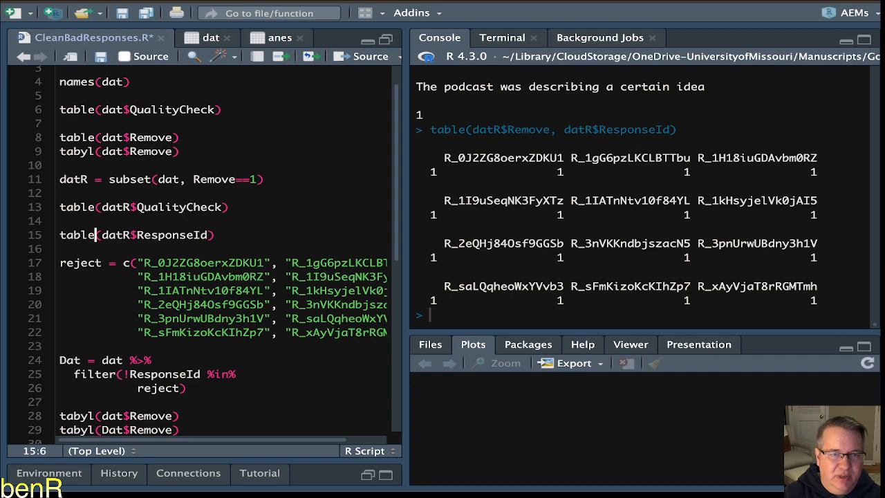
key("super+Return")
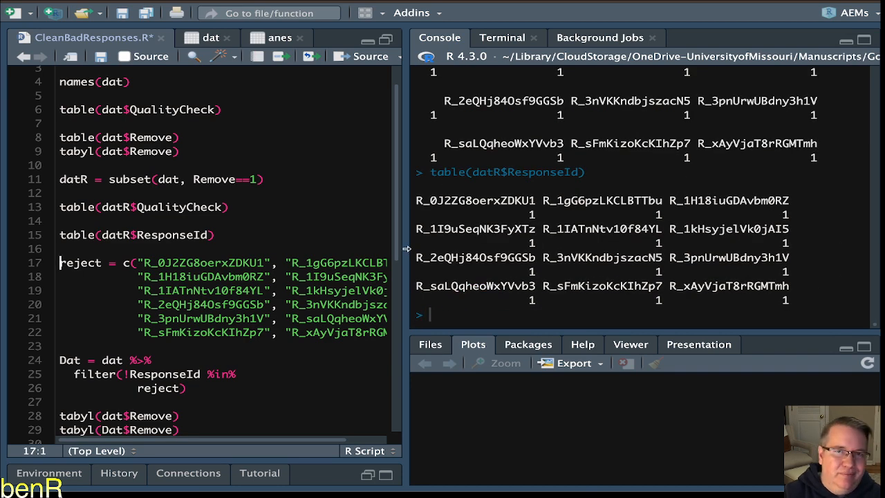
Examine the flagged response IDs row by row in the table(datR$ResponseId) console output
triple_click(434, 201)
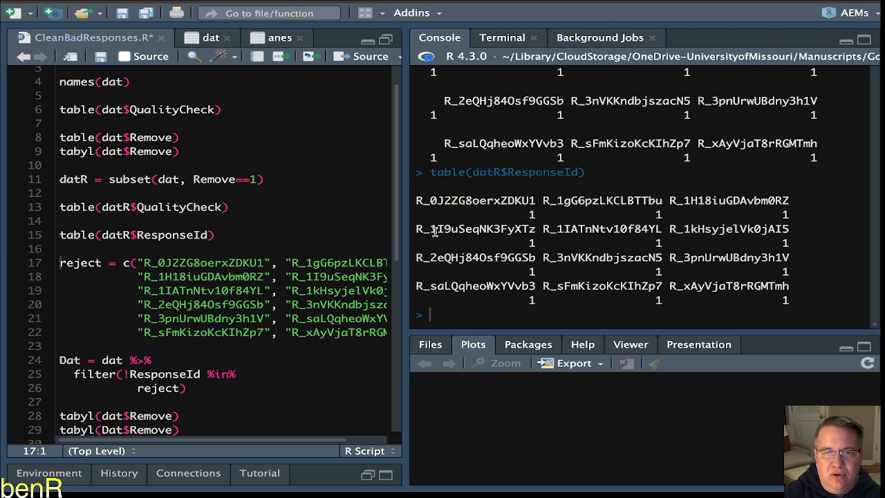
triple_click(433, 229)
triple_click(436, 262)
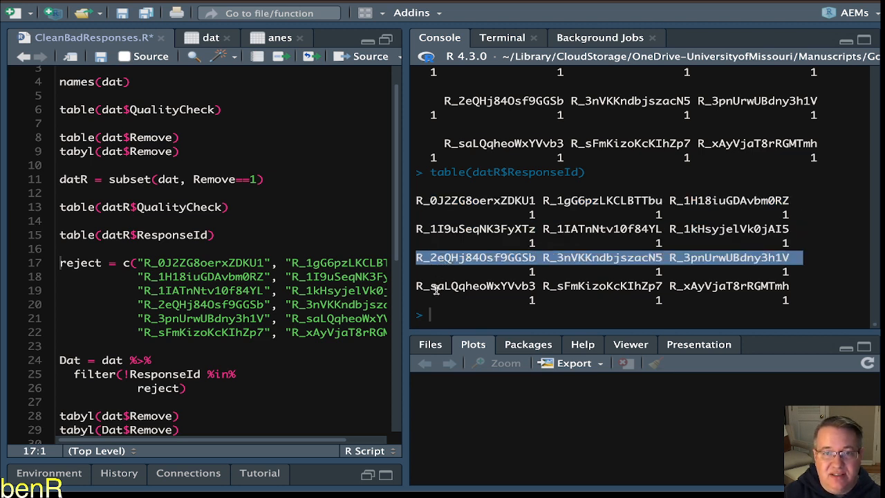
double_click(437, 288)
double_click(462, 200)
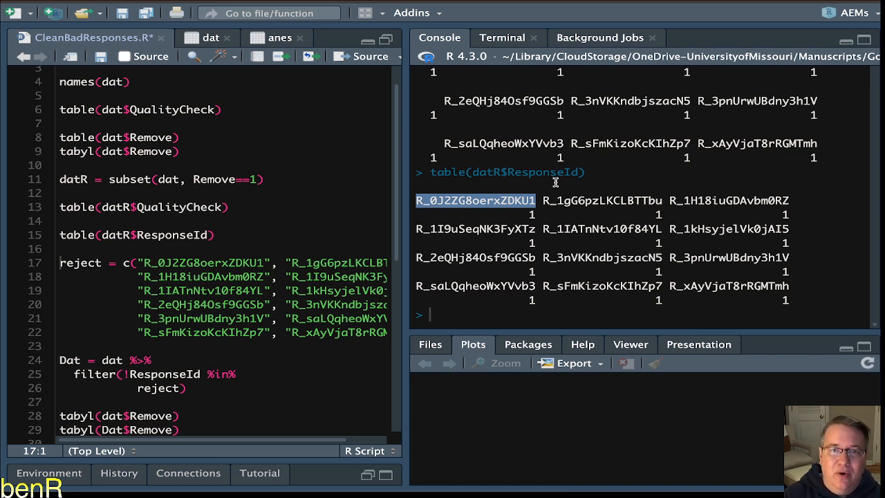
double_click(588, 200)
double_click(685, 201)
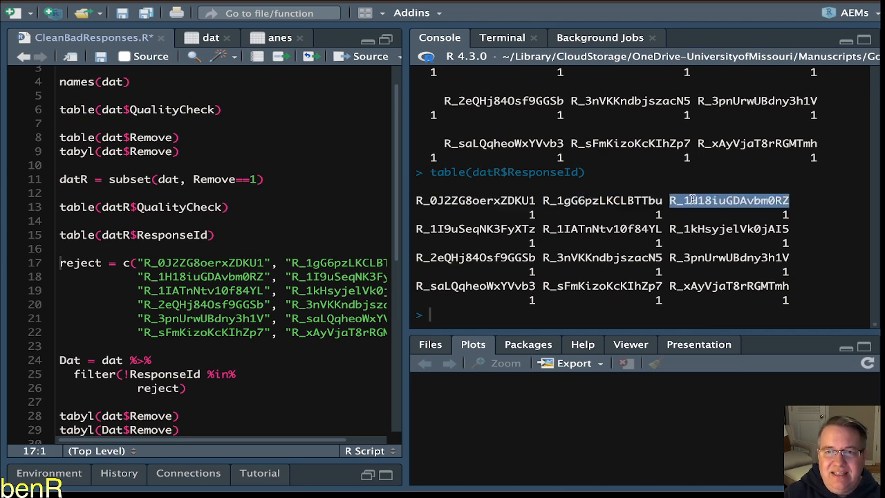
double_click(484, 228)
double_click(597, 228)
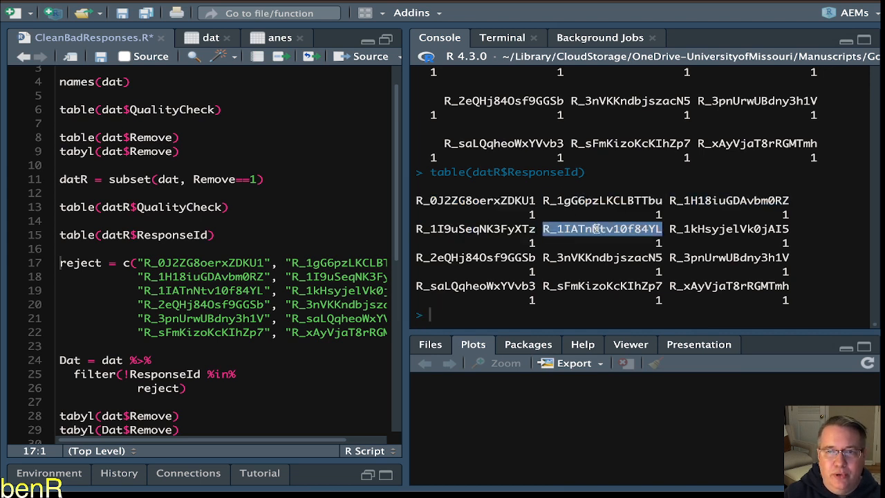
double_click(690, 229)
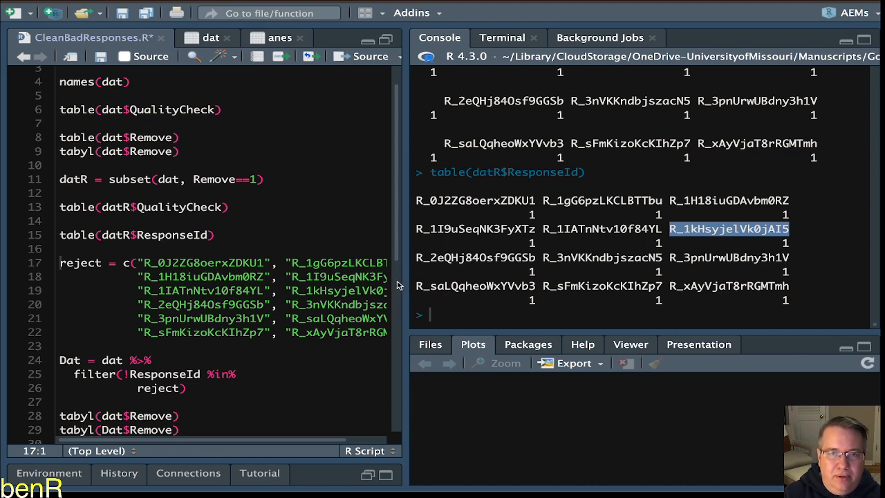
Widen the script pane to fit the whole reject vector and examine its name, equals sign and opening c( function
left_click_drag(406, 287, 466, 287)
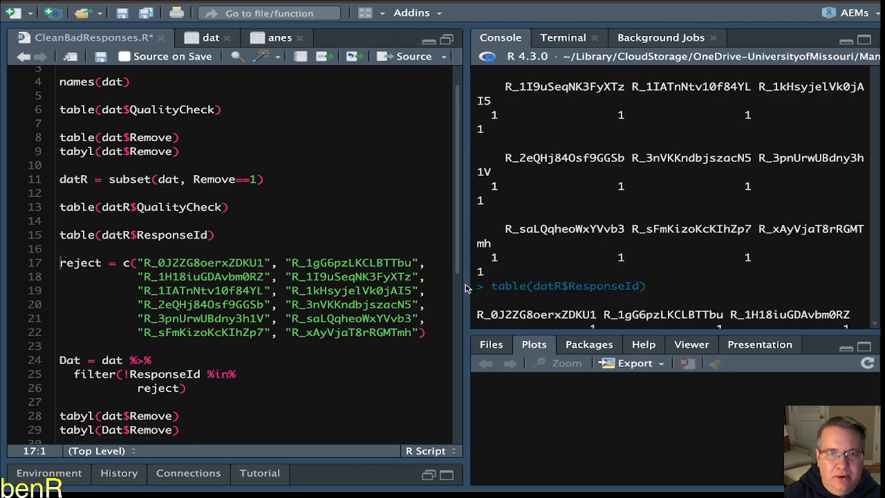
double_click(80, 262)
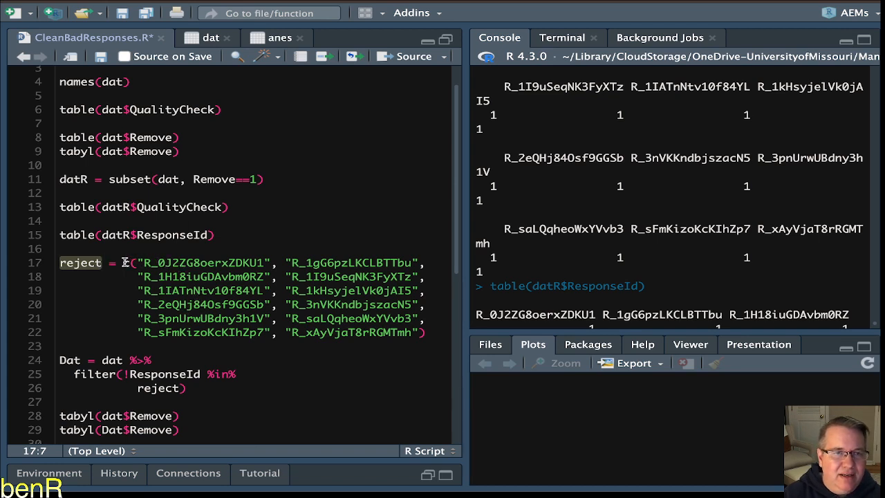
left_click(94, 262)
double_click(82, 263)
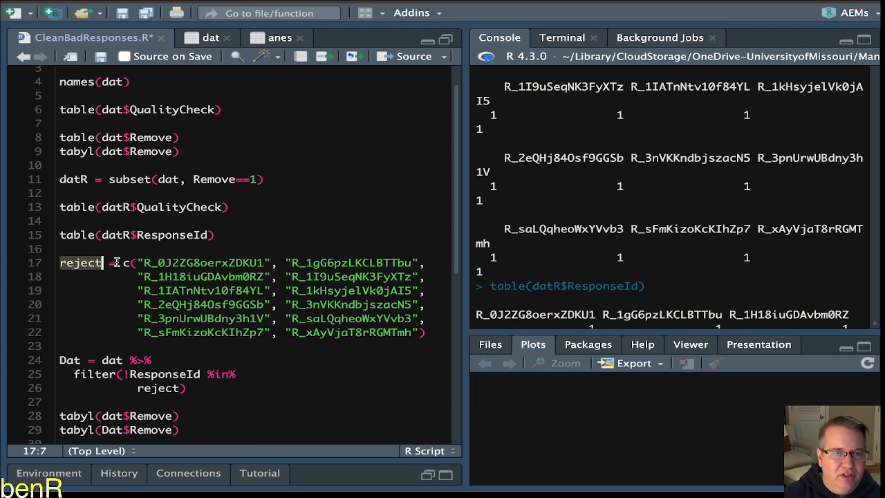
double_click(112, 262)
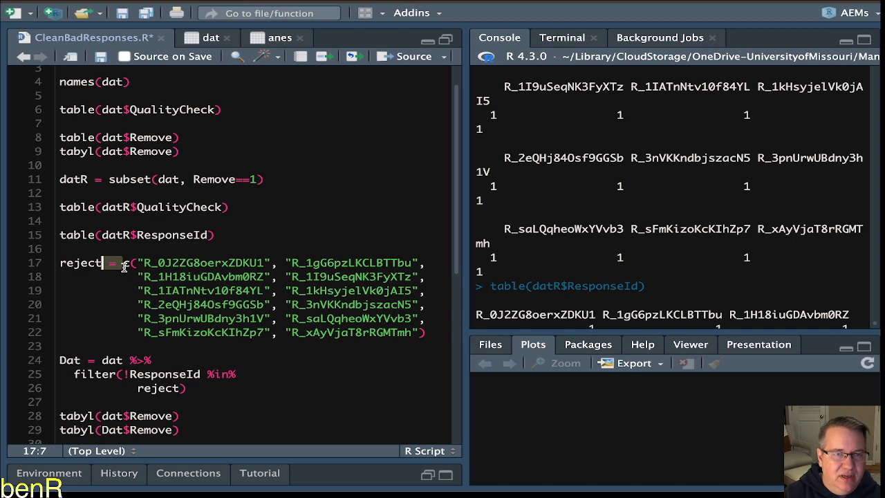
left_click(125, 262)
key("Right")
key("Right")
key("Right")
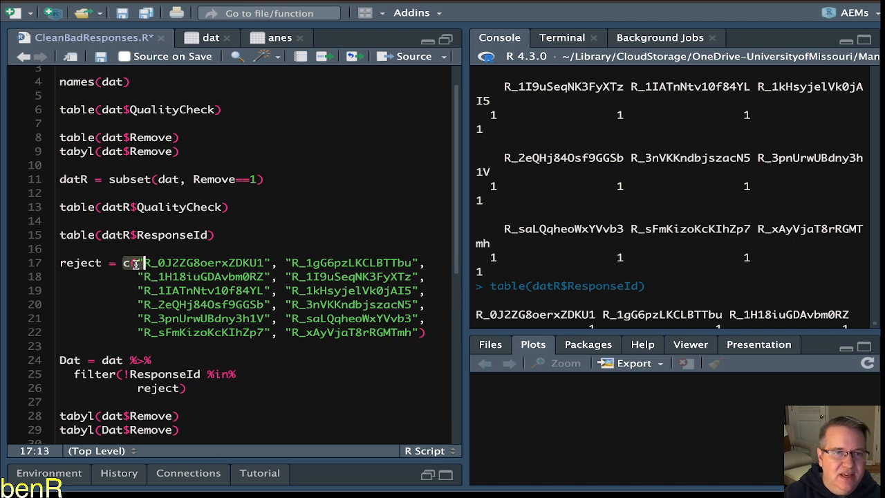
key("Left")
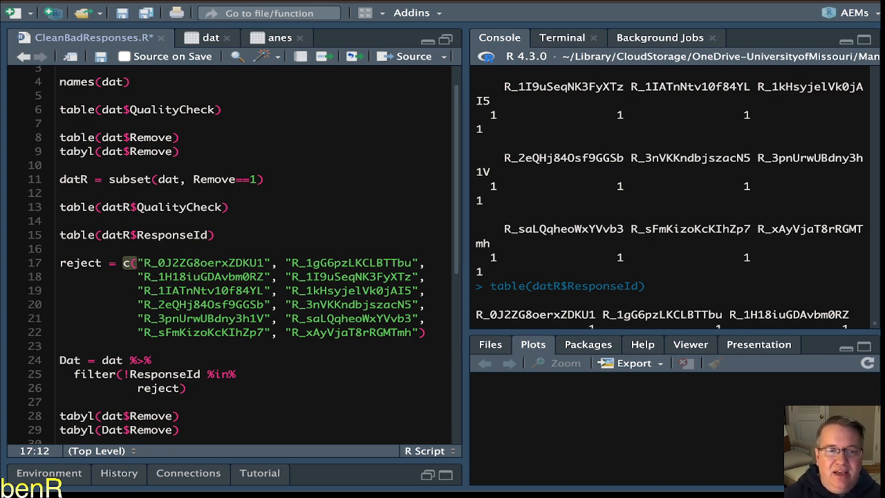
Compare the first quoted response ID in the reject vector with the console output, including its quotation marks and trailing comma
double_click(84, 263)
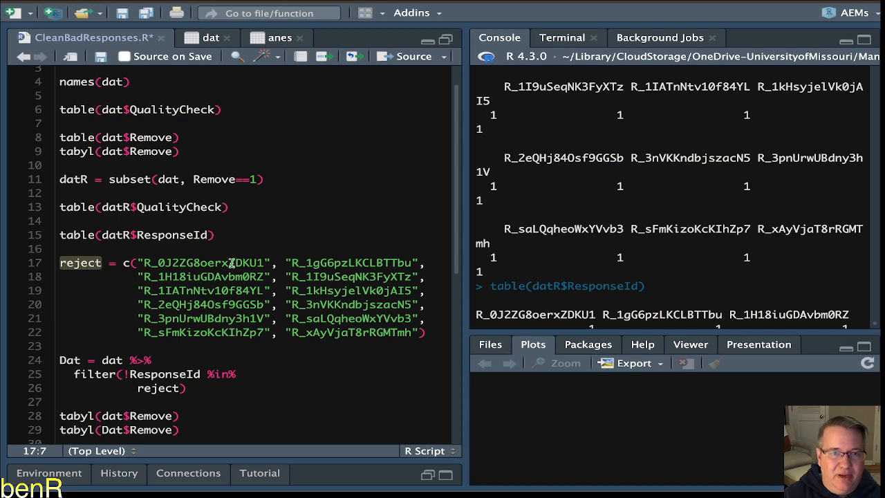
double_click(188, 263)
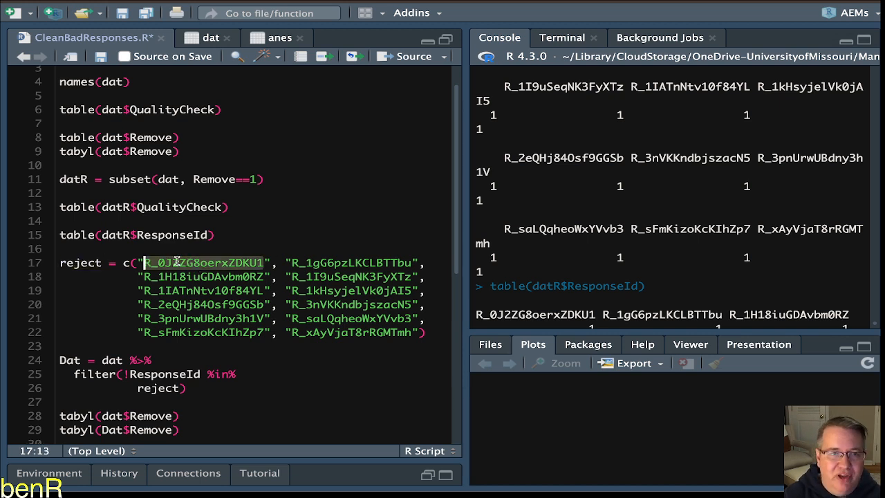
left_click(139, 263)
key("Right")
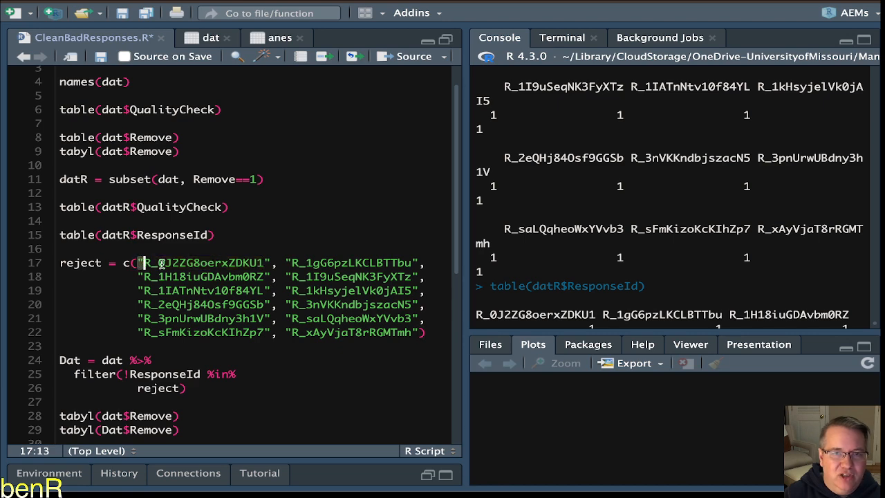
scroll(563, 245, "up", 3)
scroll(571, 230, "up", 1)
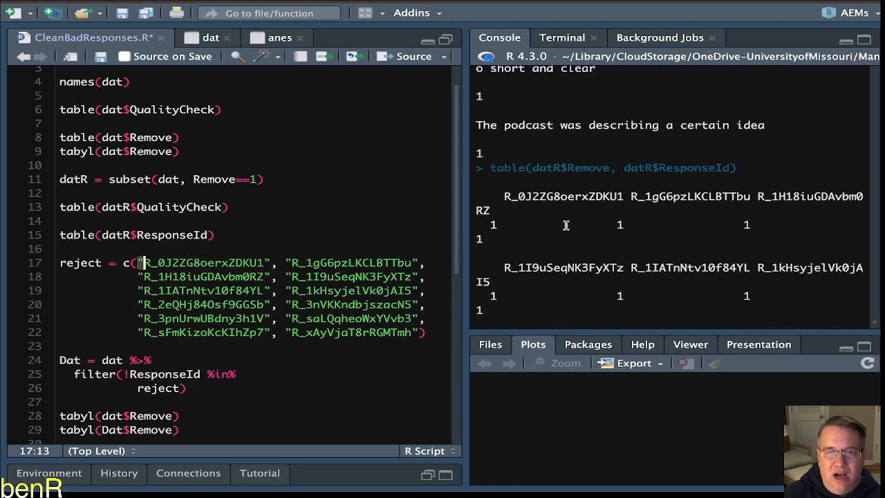
double_click(554, 196)
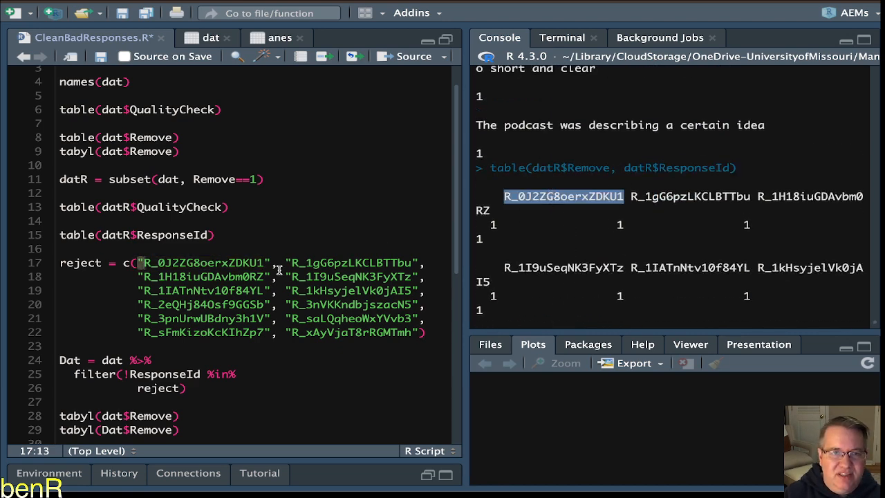
double_click(215, 263)
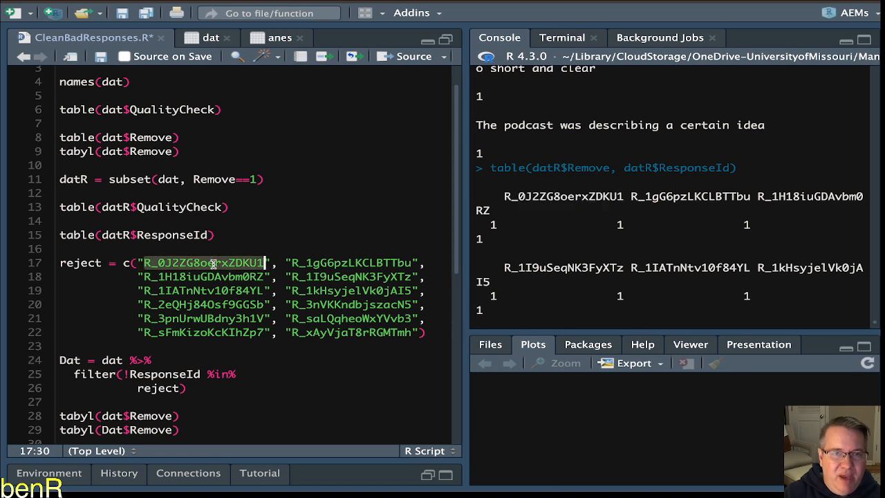
left_click(270, 262)
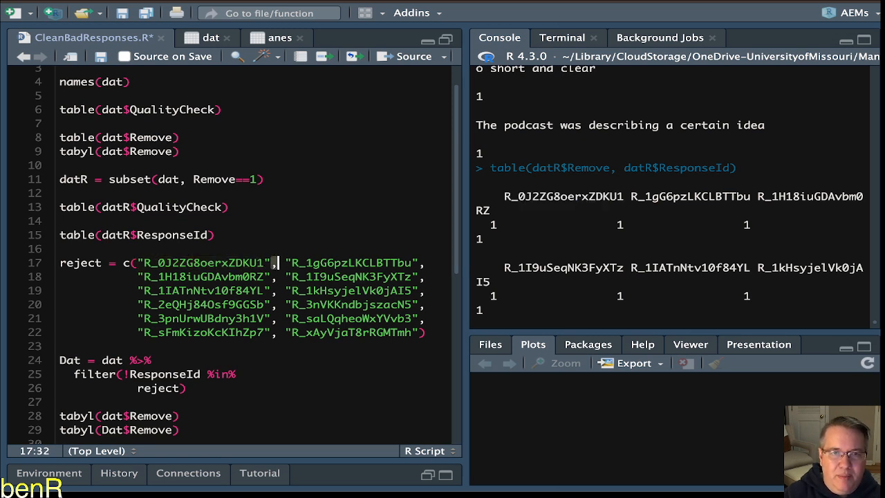
Compare the second and third response IDs in the reject vector with their entries in the console output
left_click(291, 263)
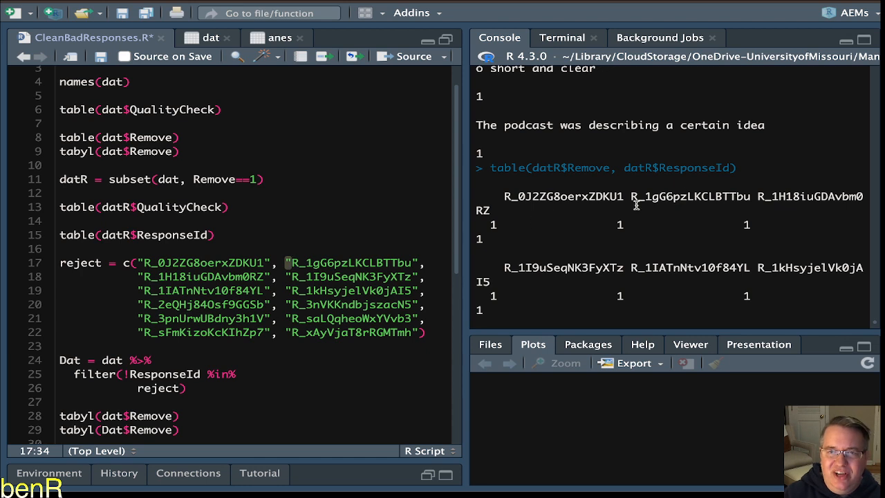
double_click(684, 197)
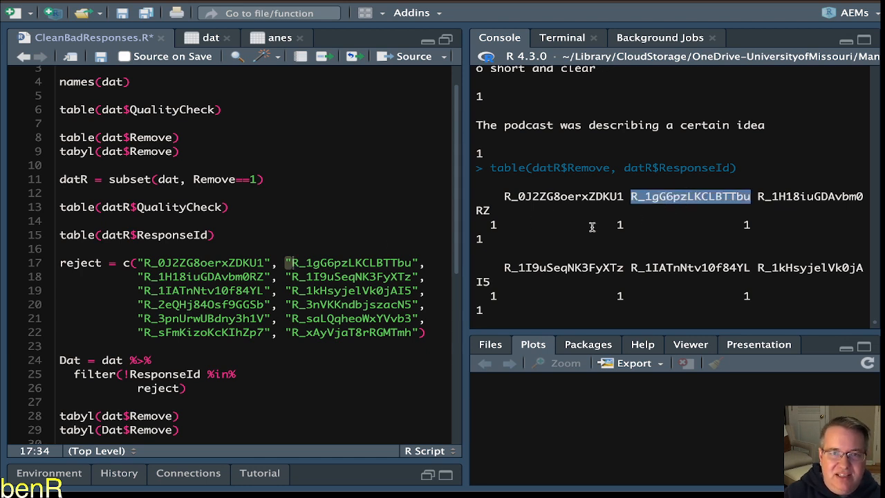
left_click(424, 264)
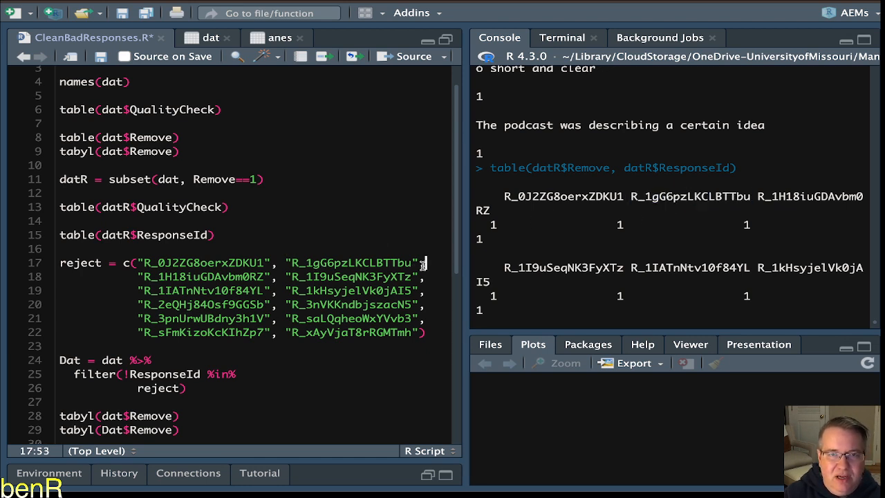
double_click(231, 276)
double_click(798, 200)
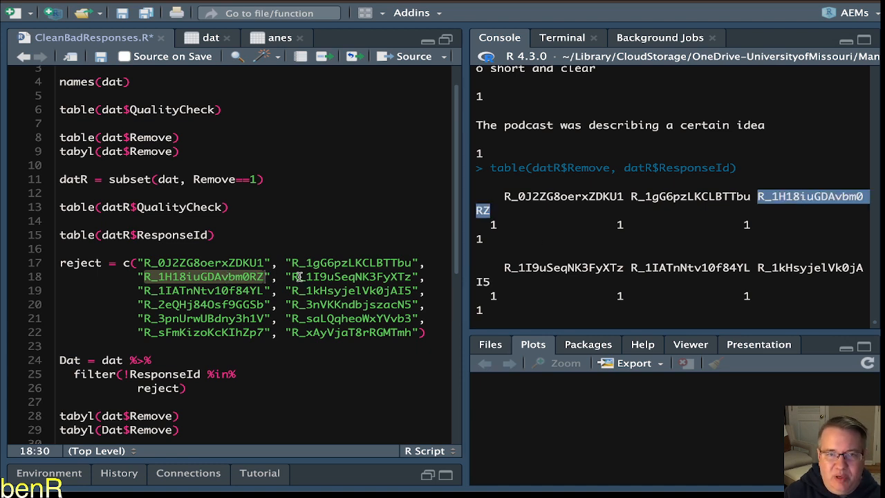
Look through the remaining rows of response IDs in both columns of the reject vector
left_click(208, 277)
key("Down")
key("Down")
key("Down")
key("Down")
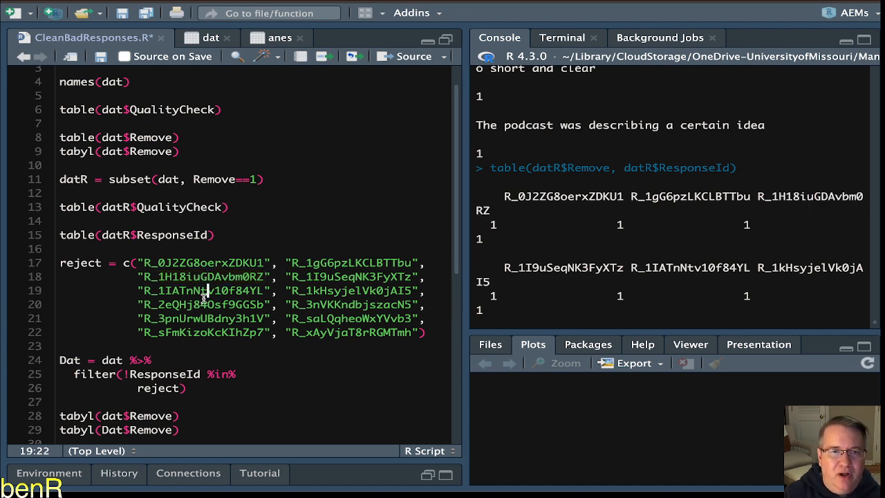
left_click(348, 333)
key("Up")
key("Up")
key("Up")
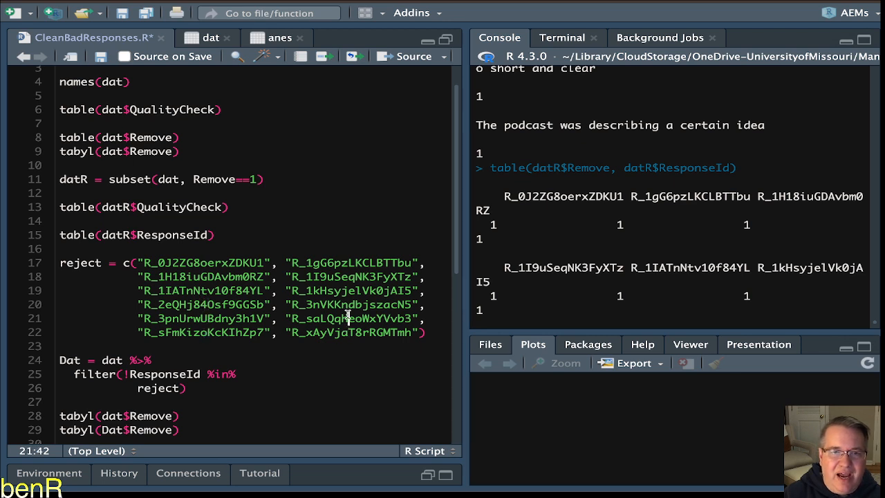
left_click(341, 263)
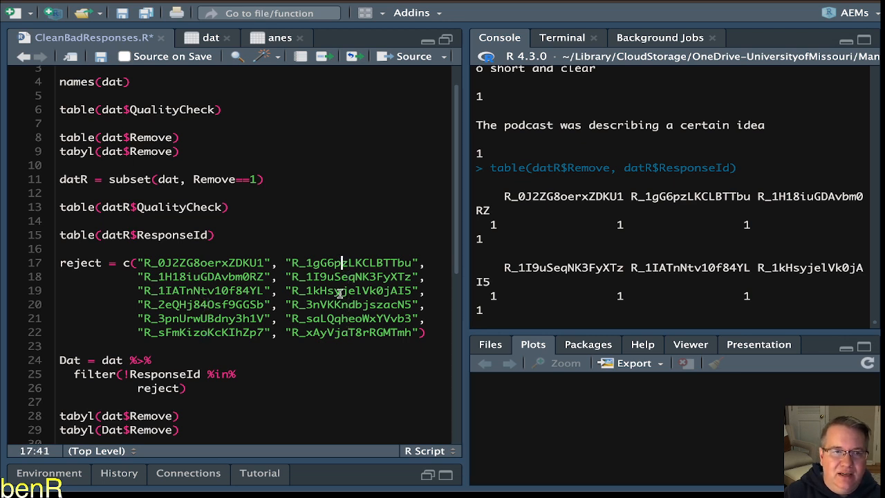
Examine the reject vector's name, its last quoted response ID and the closing parenthesis on line 22
double_click(87, 263)
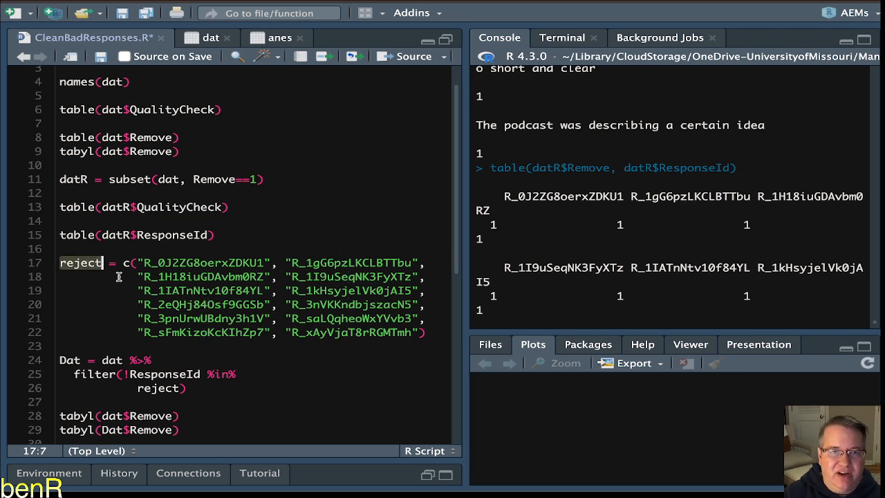
left_click(419, 333)
double_click(405, 332)
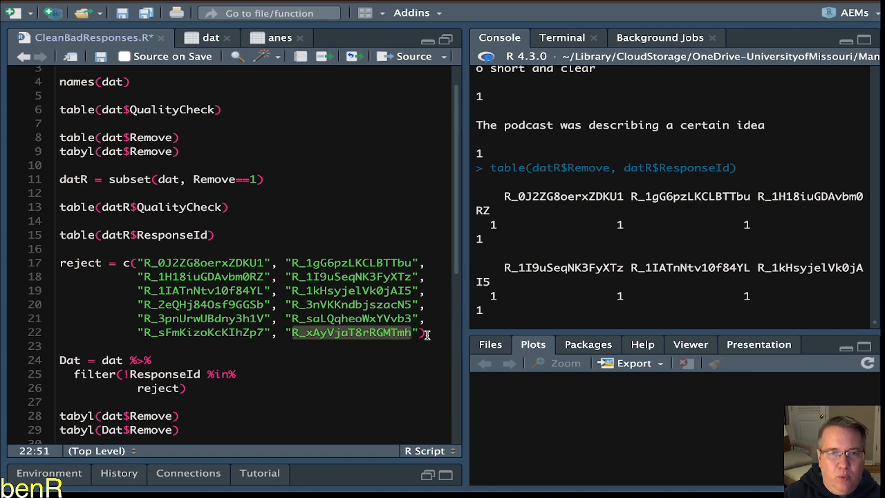
key("Right")
key("Right")
key("Right")
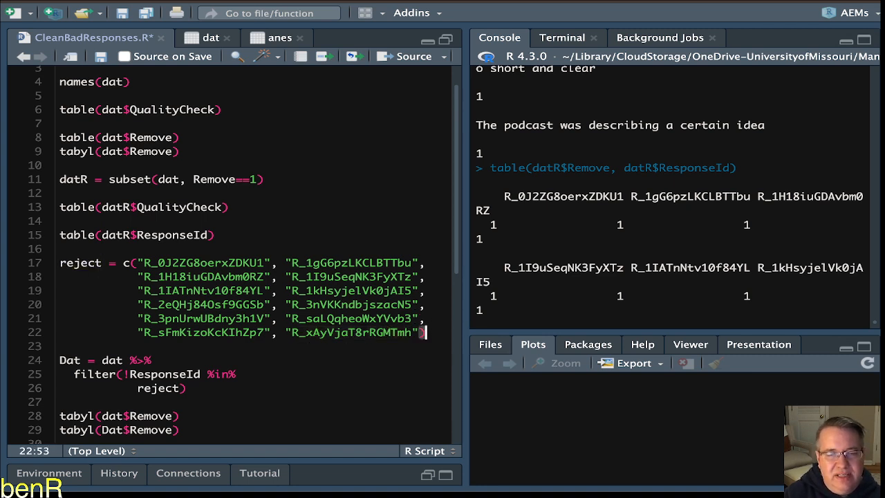
key("Down")
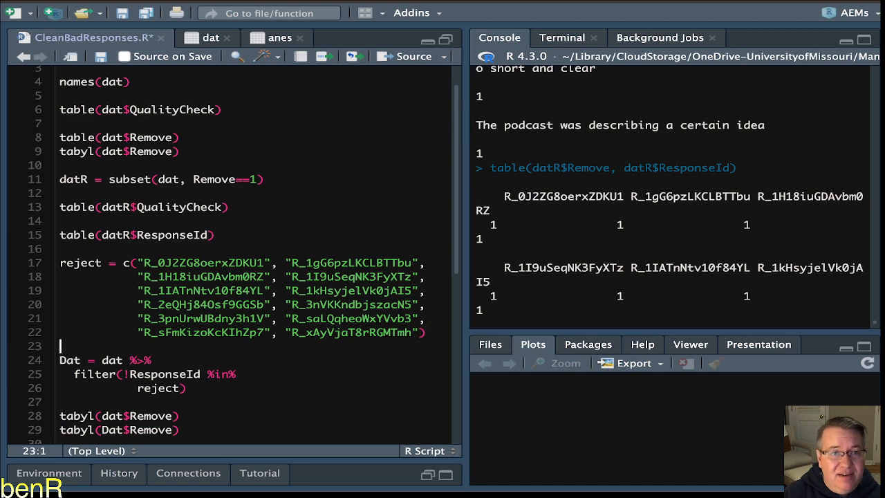
Run the complete reject = c(...) statement starting on line 17 to create the vector of response IDs
key("Up")
key("Up")
key("Up")
key("Up")
key("Up")
key("Up")
key("super+Return")
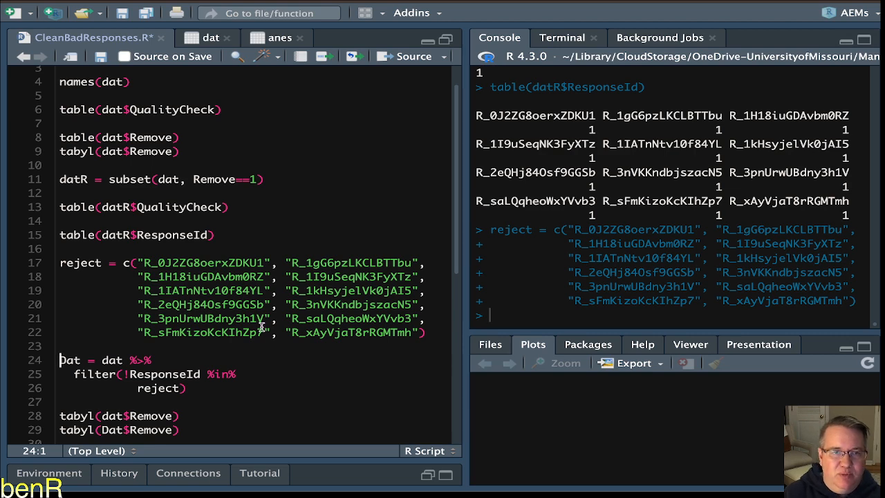
Locate the reject name on line 17 and examine the whole filter statement on lines 24 to 26
scroll(262, 328, "down", 3)
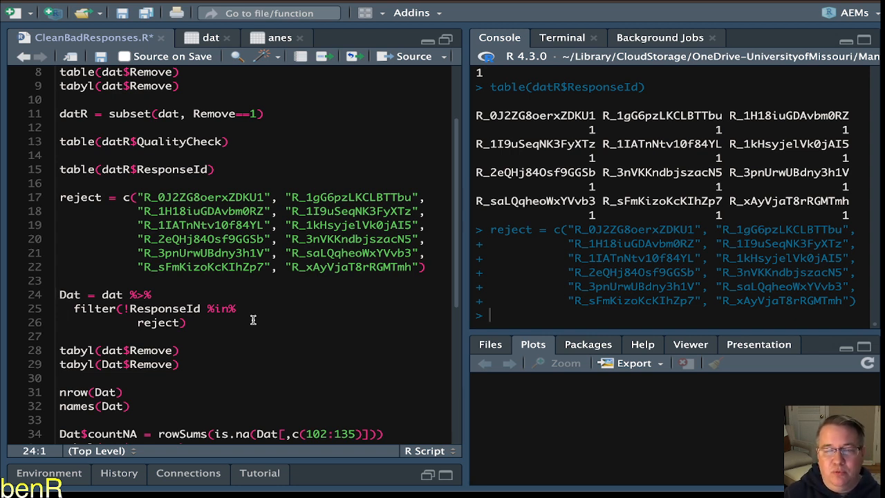
double_click(65, 197)
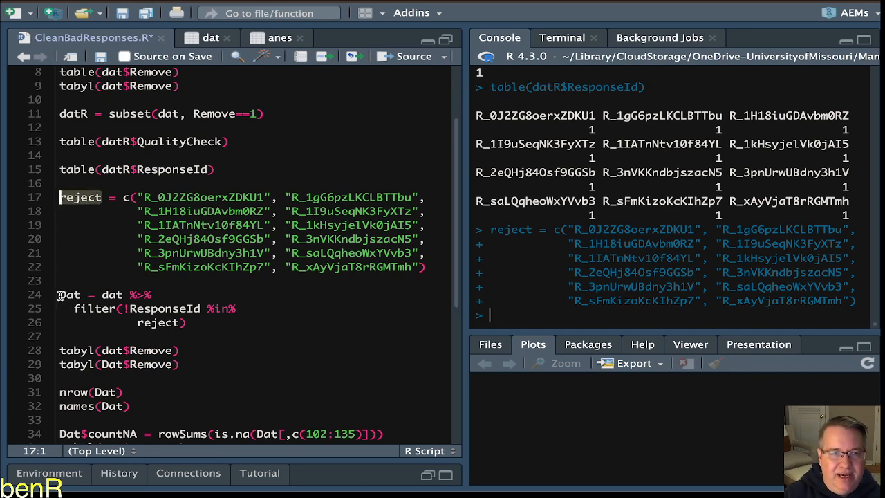
left_click_drag(59, 294, 195, 318)
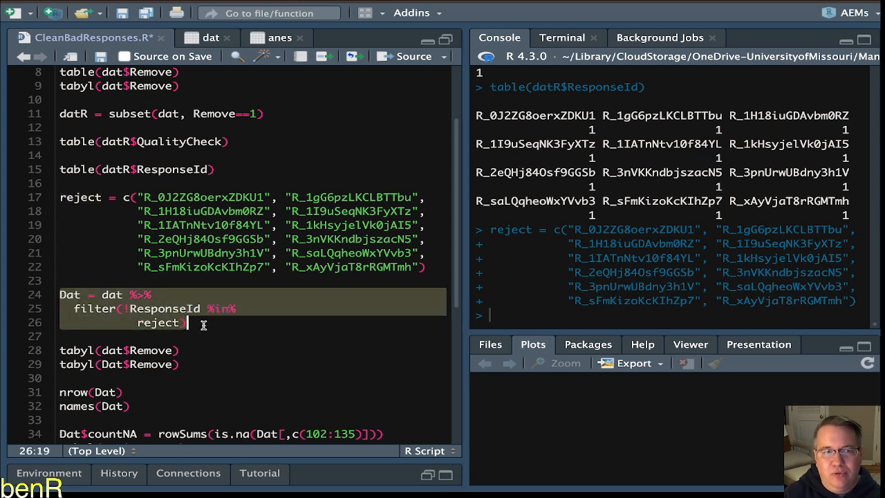
Read line 24 from the new object name Dat through the equals sign to the source data frame dat
key("Left")
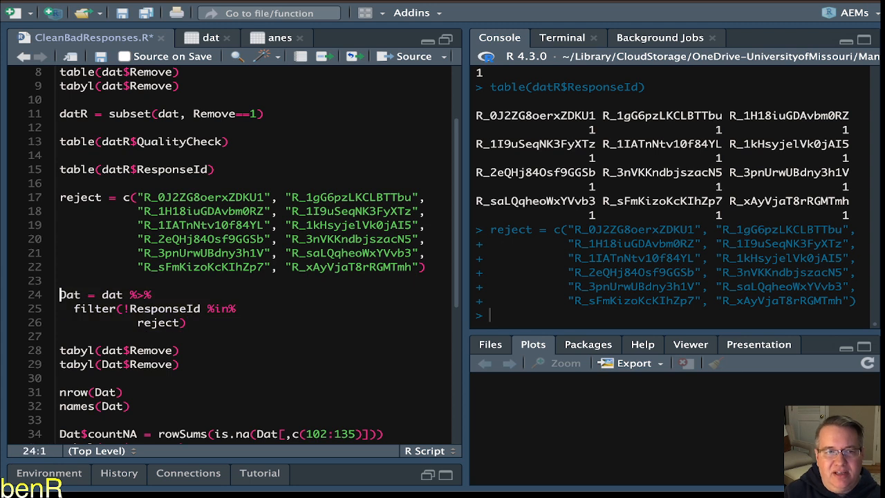
key("Right")
key("Right")
key("Right")
key("shift+Right")
key("shift+Right")
key("shift+Right")
key("shift+Right")
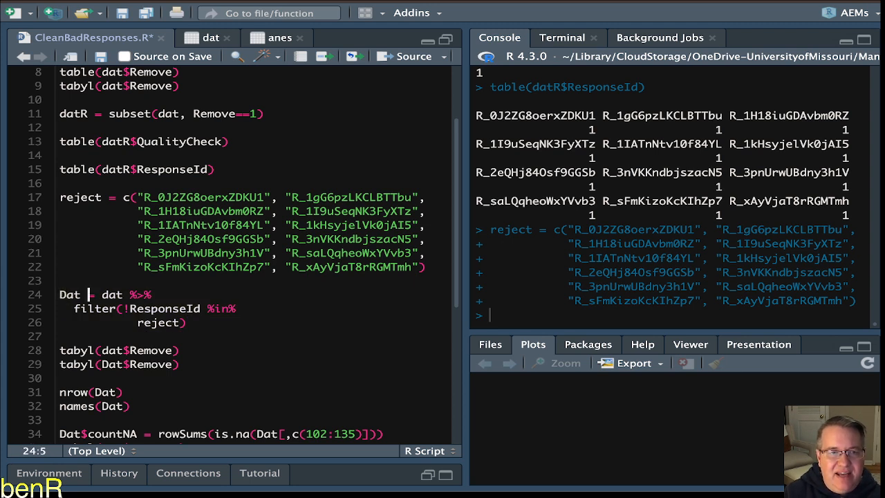
key("Right")
key("Right")
key("Right")
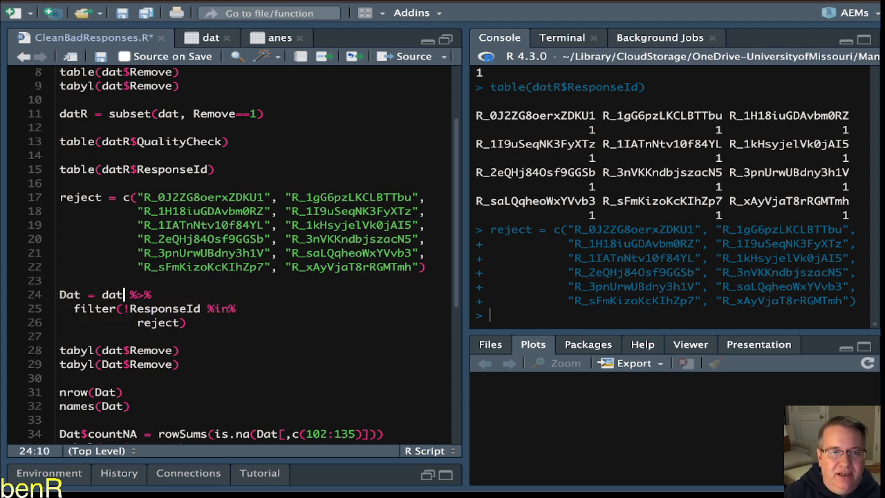
Compare the capitalised Dat with the lowercase dat in the assignment on line 24
left_click(57, 295)
key("Right")
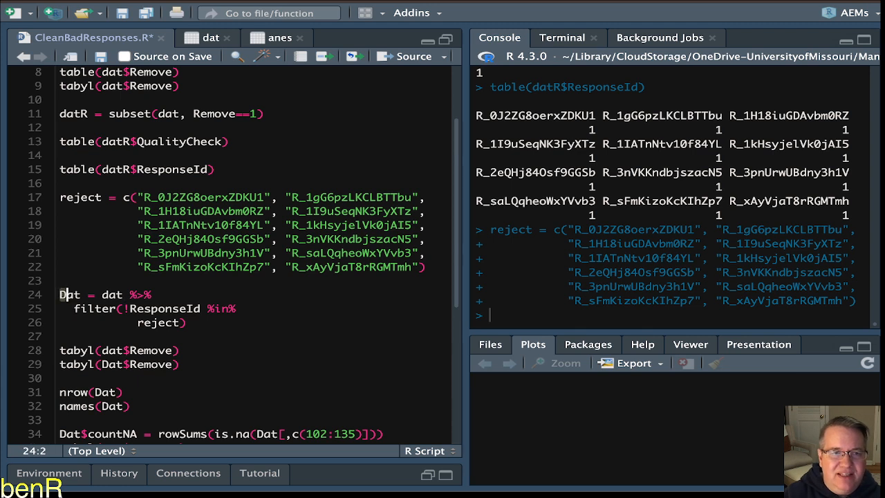
double_click(116, 294)
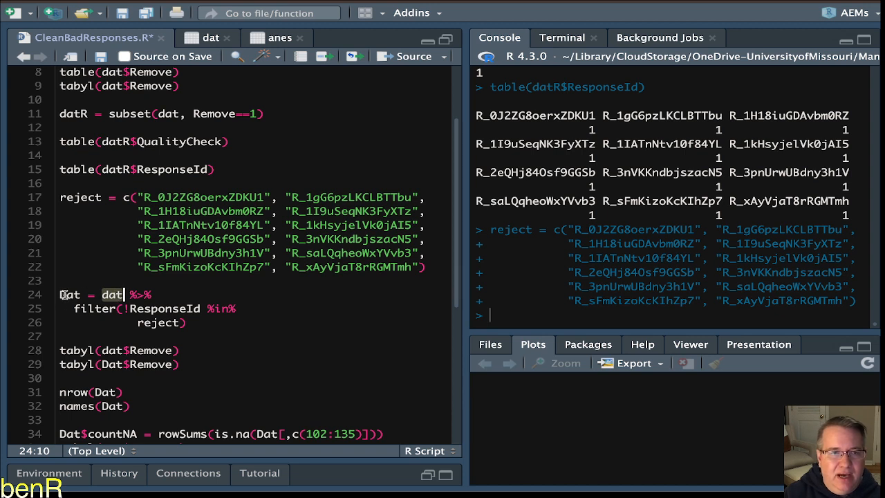
left_click(103, 295)
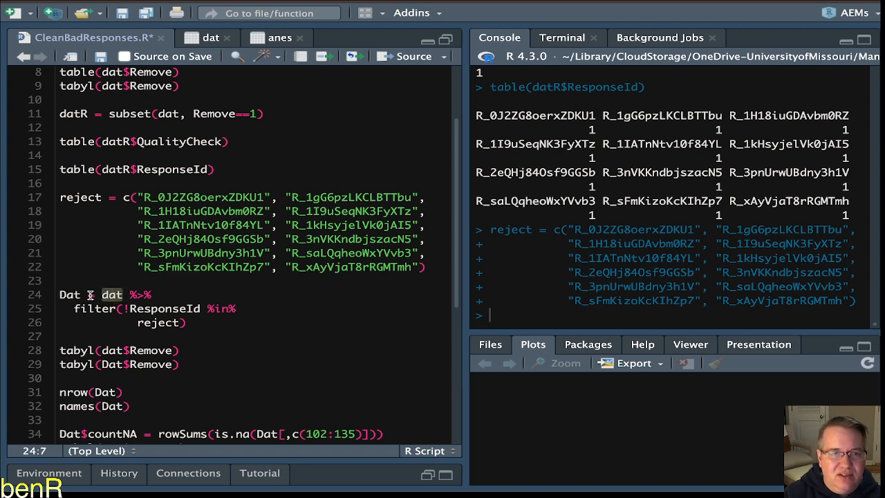
left_click(61, 296)
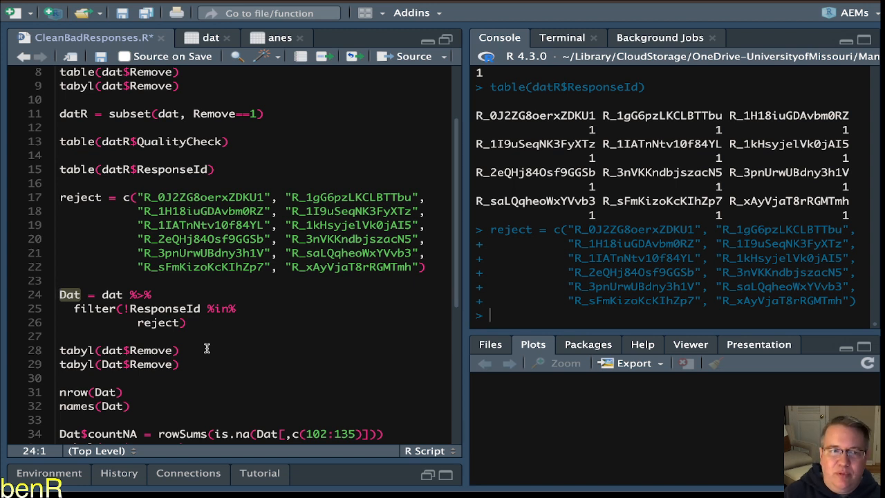
left_click(62, 295)
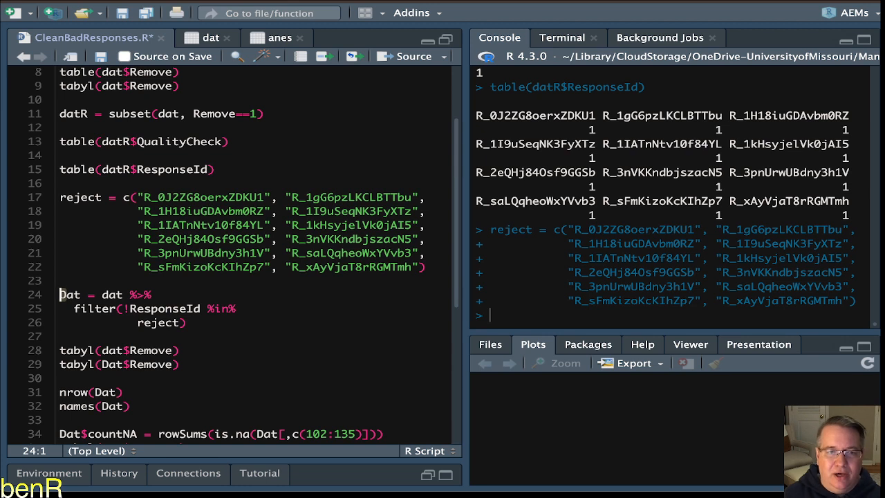
left_click(116, 294)
Examine the pipe operator %>% that follows dat on line 24 and connects it to the filter call
left_click_drag(60, 294, 159, 295)
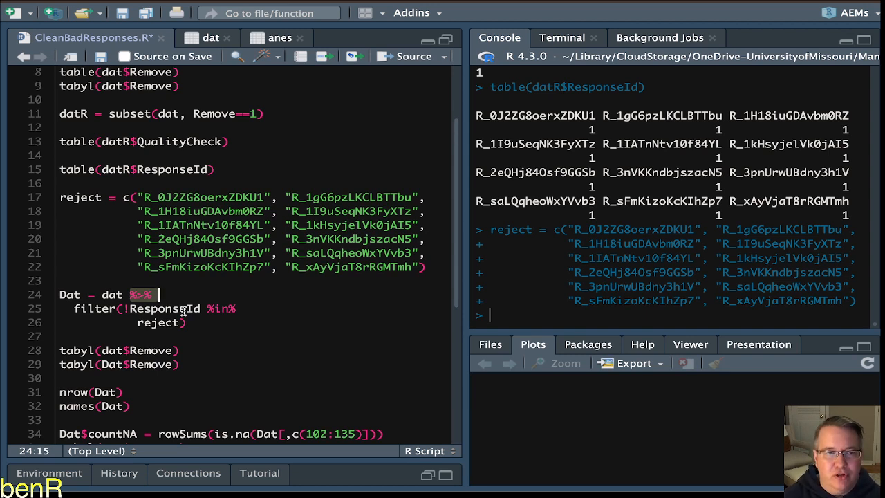
double_click(112, 295)
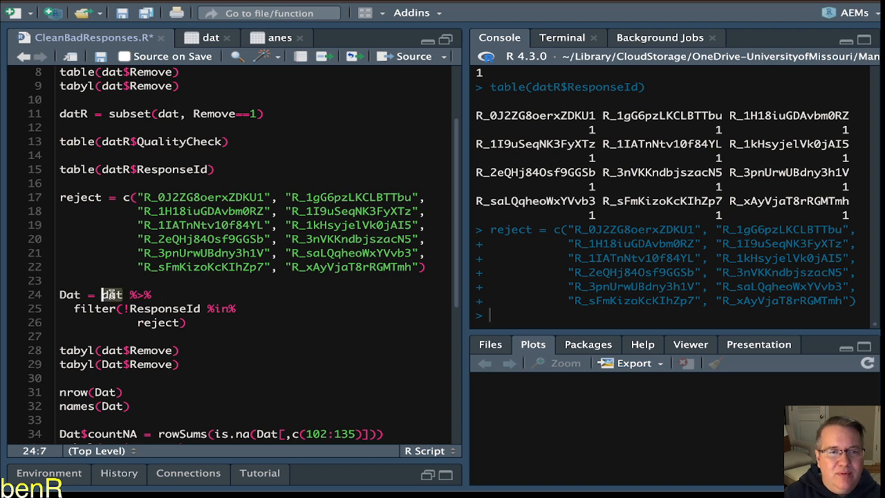
left_click_drag(129, 295, 145, 295)
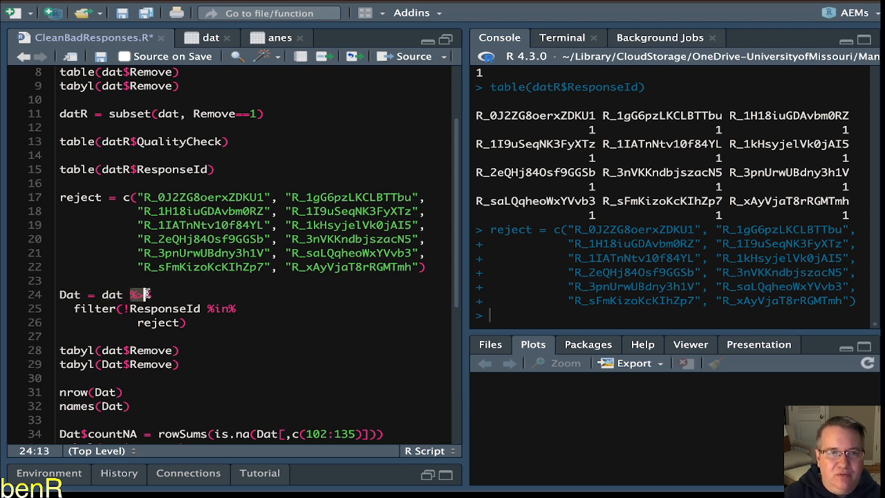
double_click(112, 294)
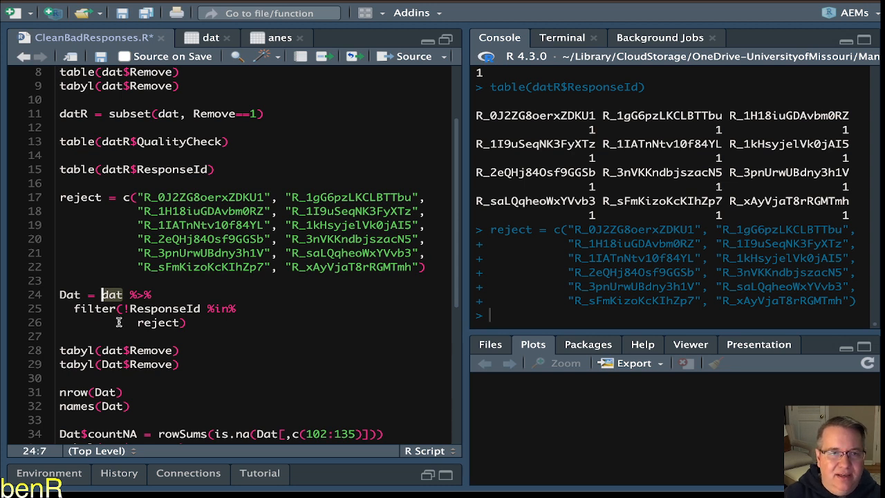
left_click(130, 294)
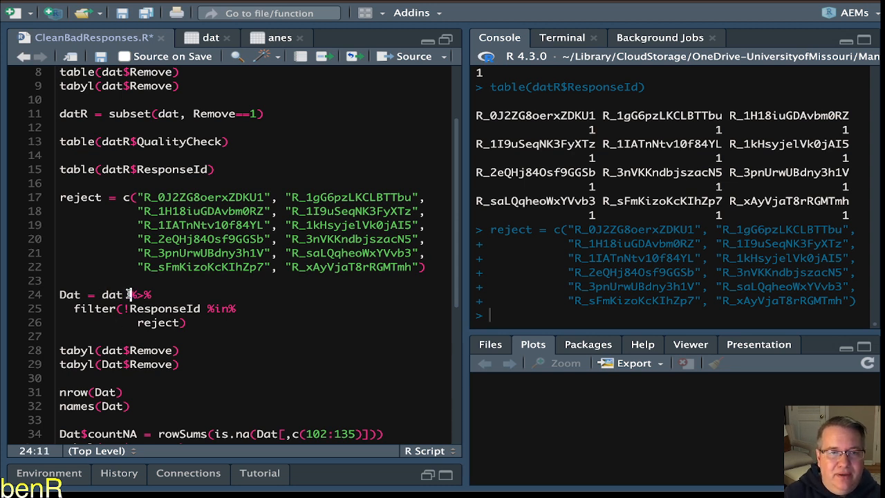
left_click_drag(130, 295, 149, 294)
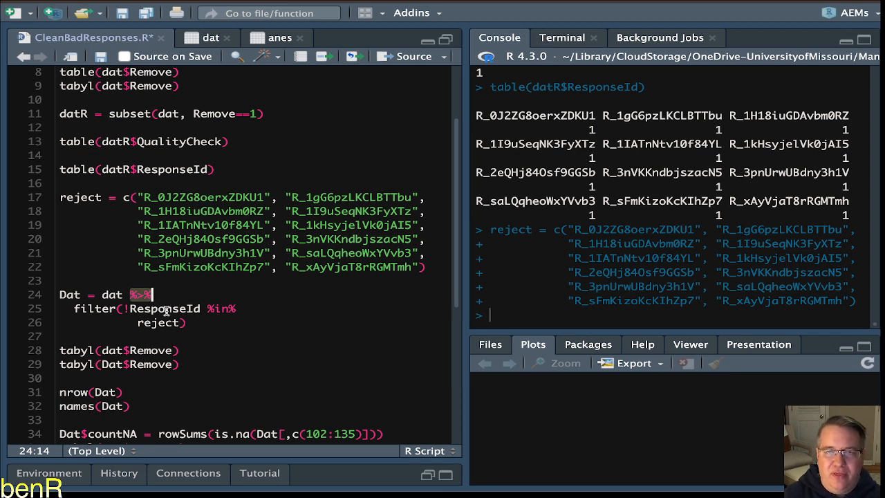
left_click(117, 296)
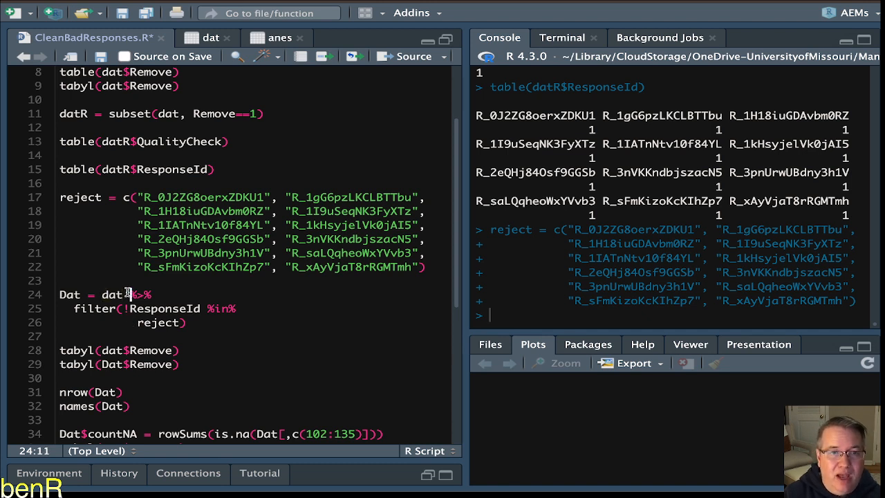
double_click(143, 296)
left_click(137, 296)
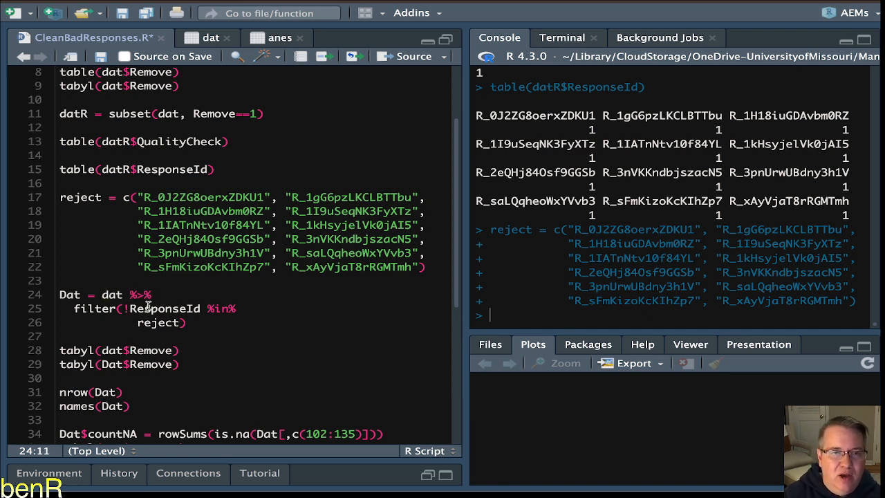
key("Right")
key("Right")
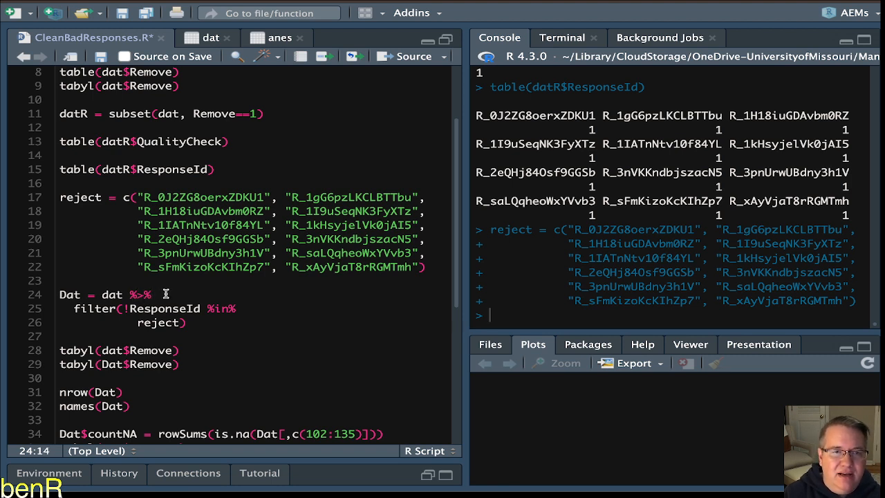
left_click_drag(166, 295, 130, 295)
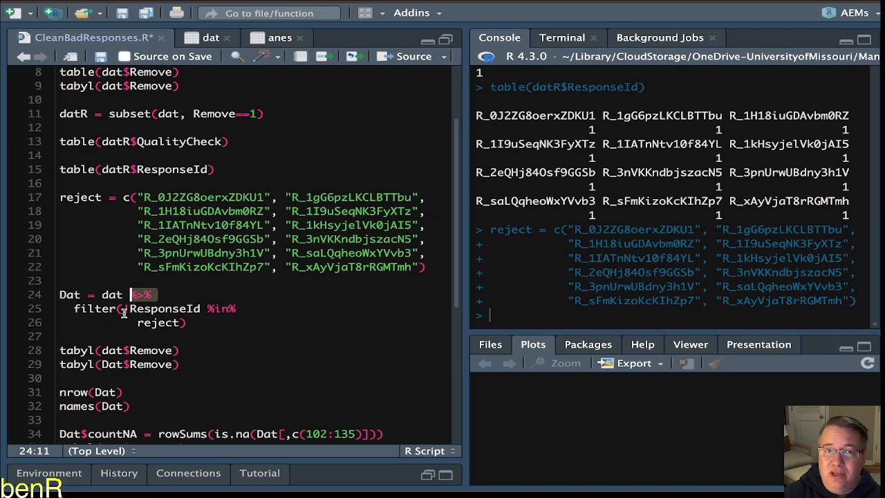
Check the library(tidyverse) call on line 1 of the script
scroll(145, 310, "up", 3)
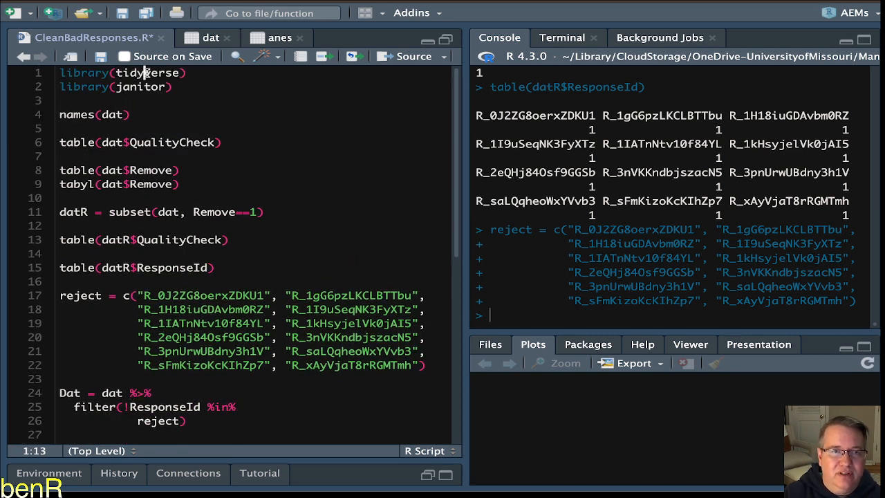
double_click(146, 73)
scroll(138, 273, "down", 4)
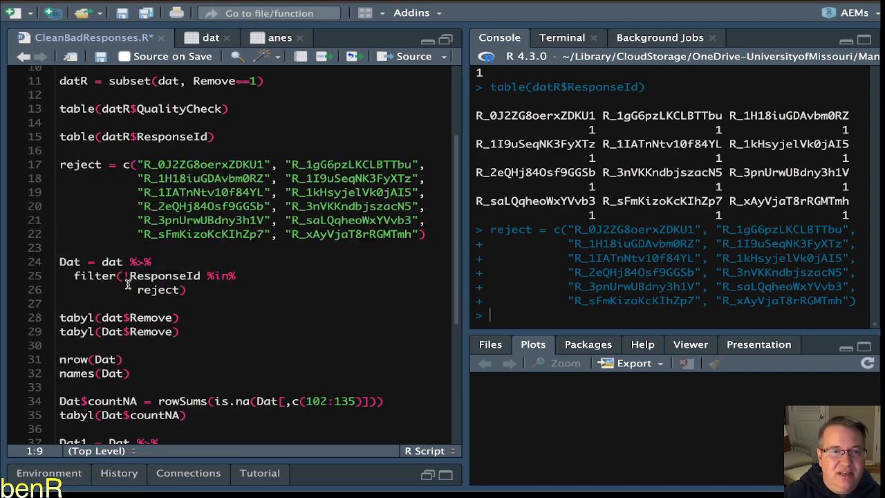
Examine the filter function name and its opening parenthesis on line 25, together with the piped assignment above it
double_click(88, 276)
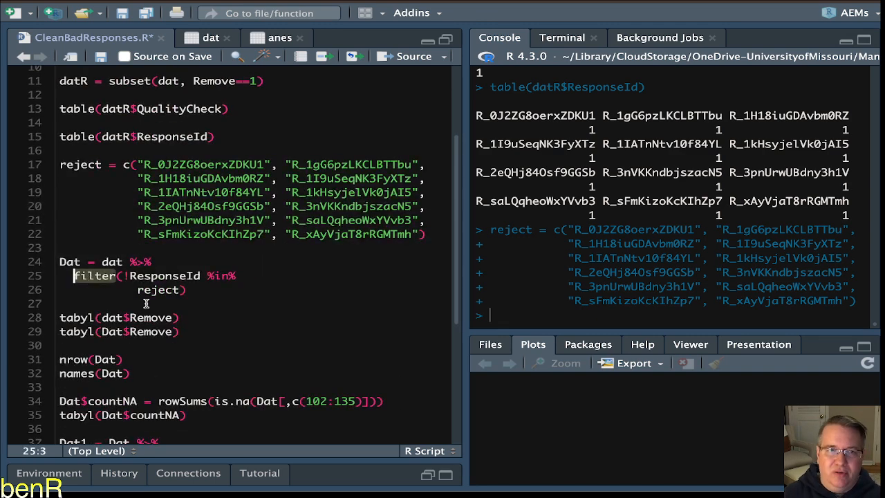
left_click_drag(60, 262, 169, 266)
double_click(101, 275)
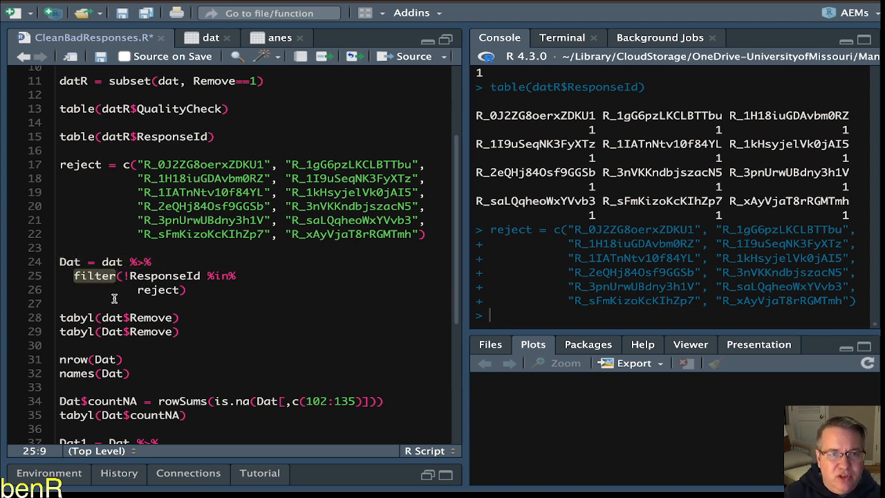
key("Right")
key("Right")
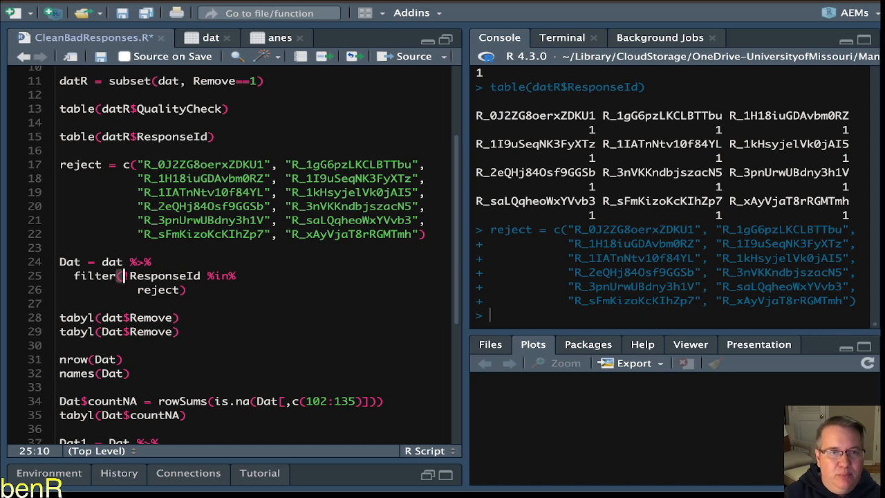
Examine the exclamation mark before ResponseId on line 25 and the rest of the filter condition through reject
type("!")
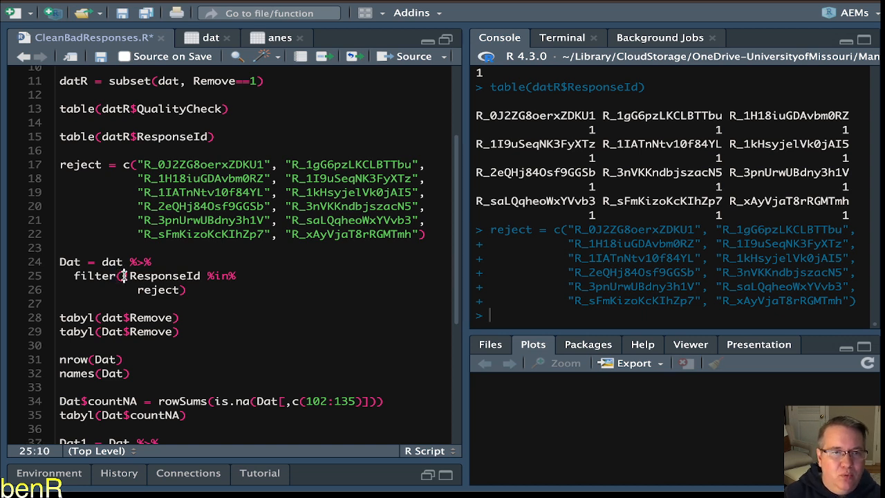
left_click_drag(123, 275, 181, 290)
left_click(153, 276)
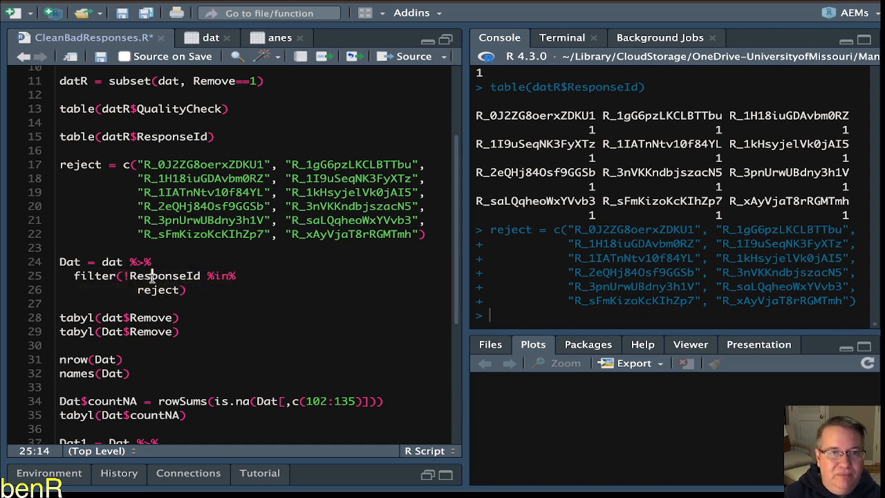
key("Left")
key("Left")
key("Left")
key("Left")
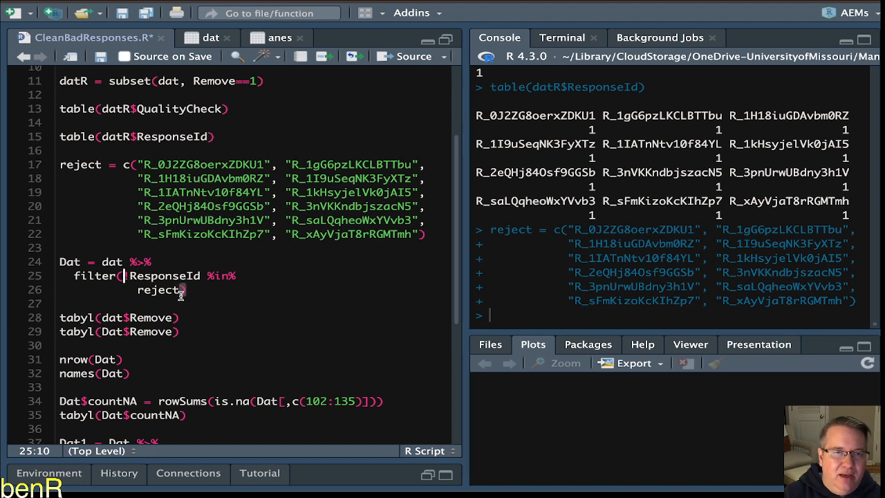
key("Right")
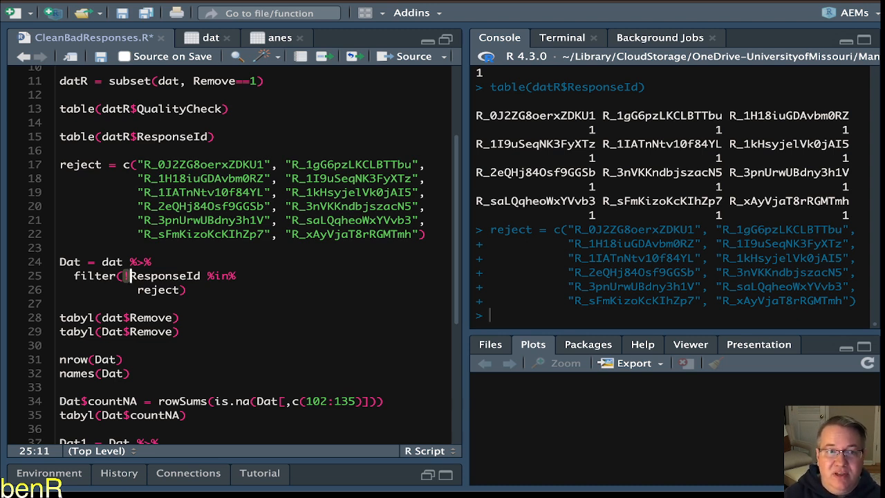
Examine the filter call on line 25 from the function name through !ResponseId to the %in% operator
left_click(172, 276)
double_click(101, 276)
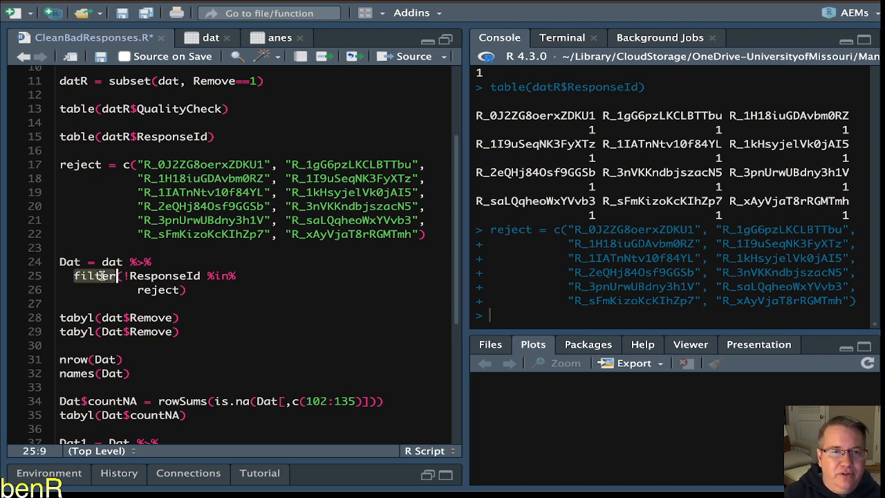
left_click(128, 276)
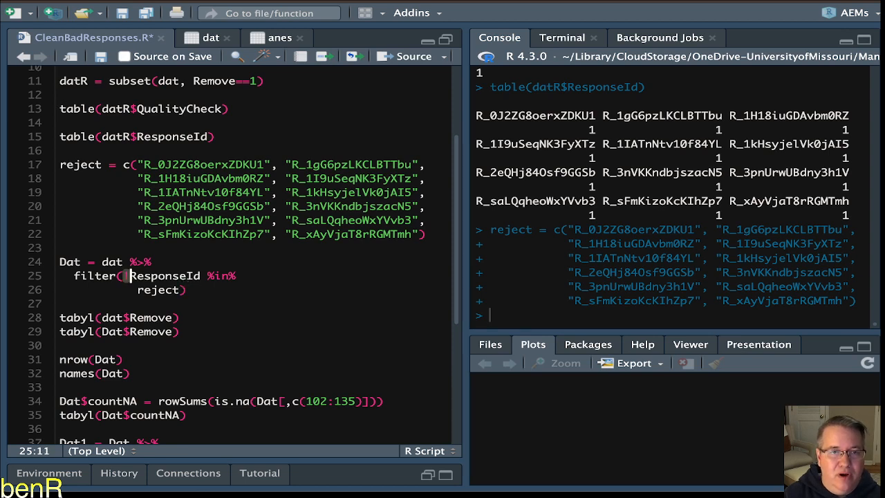
left_click(161, 276)
key("Right")
key("Right")
key("Right")
key("Right")
key("Right")
key("Right")
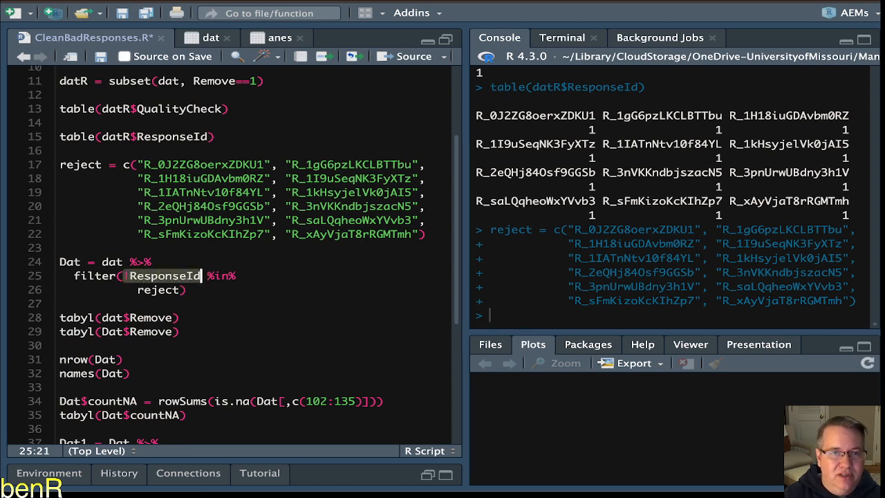
double_click(207, 276)
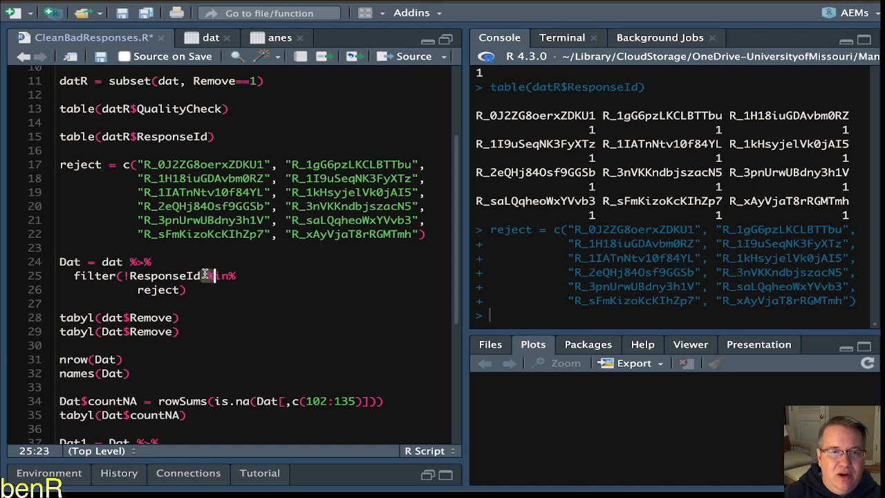
left_click_drag(211, 276, 242, 275)
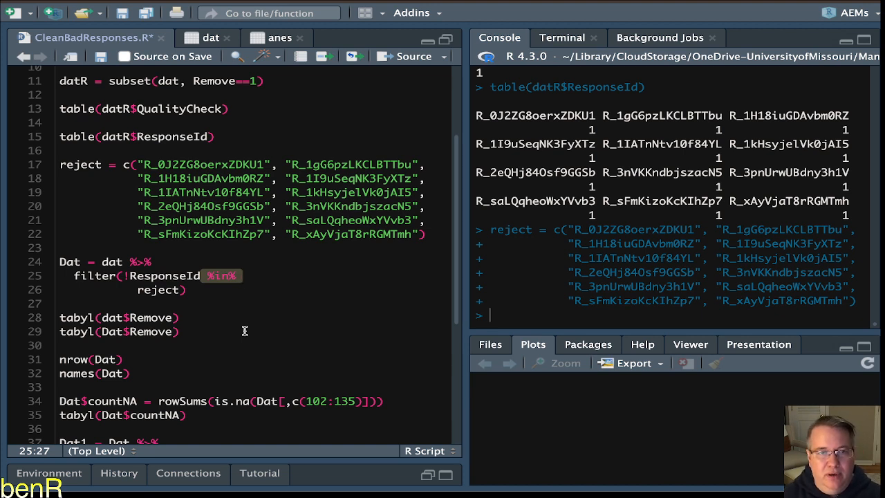
Compare the response IDs in the reject vector on lines 17–22 with the console's ResponseId table and the reject reference on line 26
double_click(179, 178)
left_click_drag(141, 164, 420, 235)
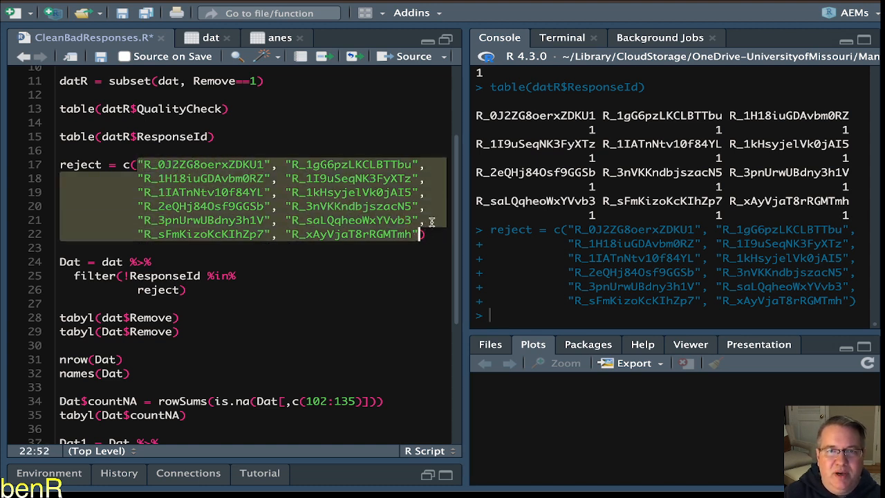
double_click(544, 116)
double_click(540, 144)
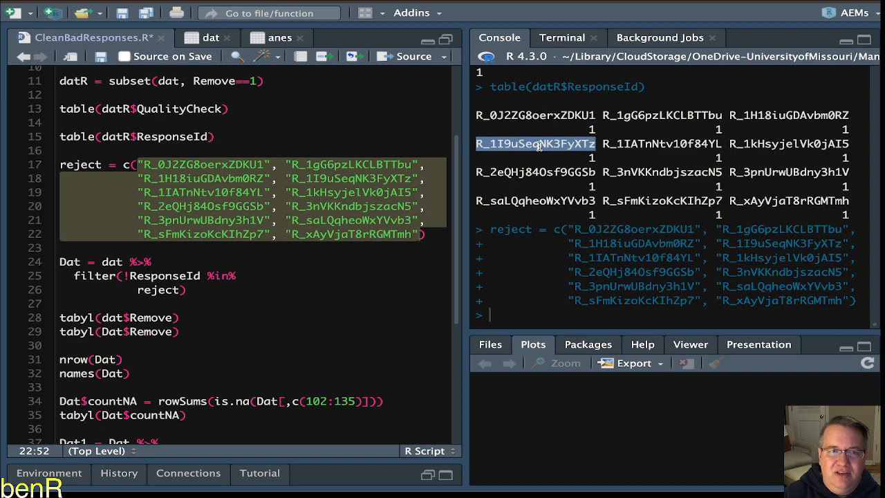
left_click(130, 166)
left_click(62, 164)
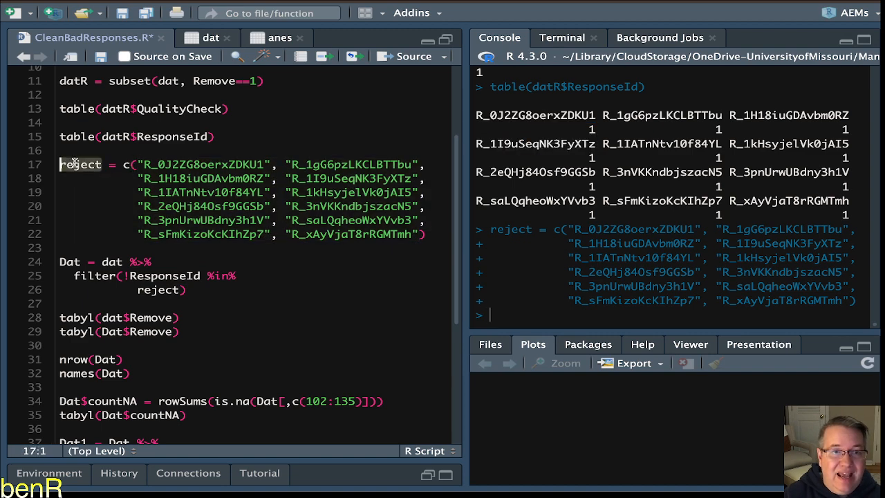
left_click(179, 289)
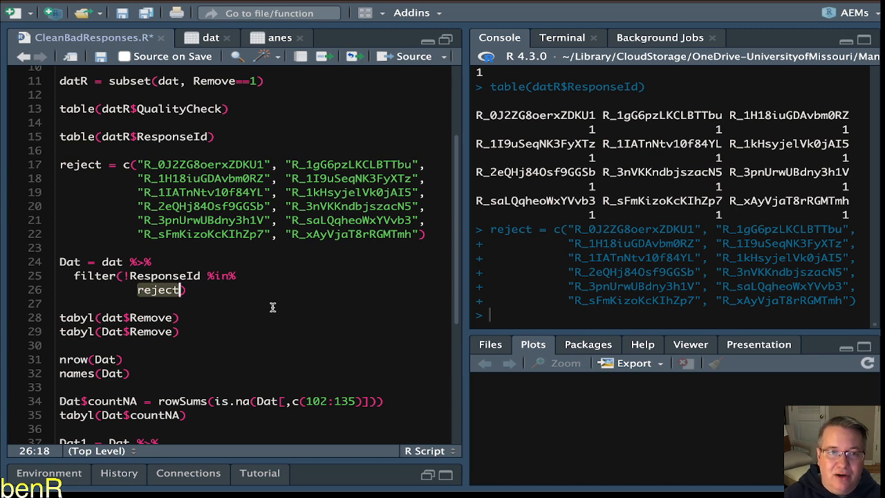
Review how the statement on lines 24–26 combines dat, ResponseId, reject, filter and the exclamation mark
left_click(110, 263)
left_click(128, 276)
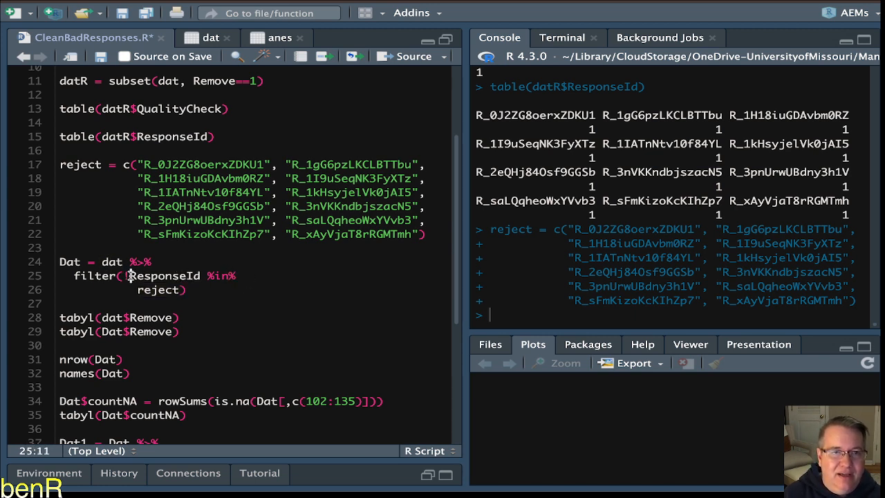
left_click_drag(129, 276, 203, 275)
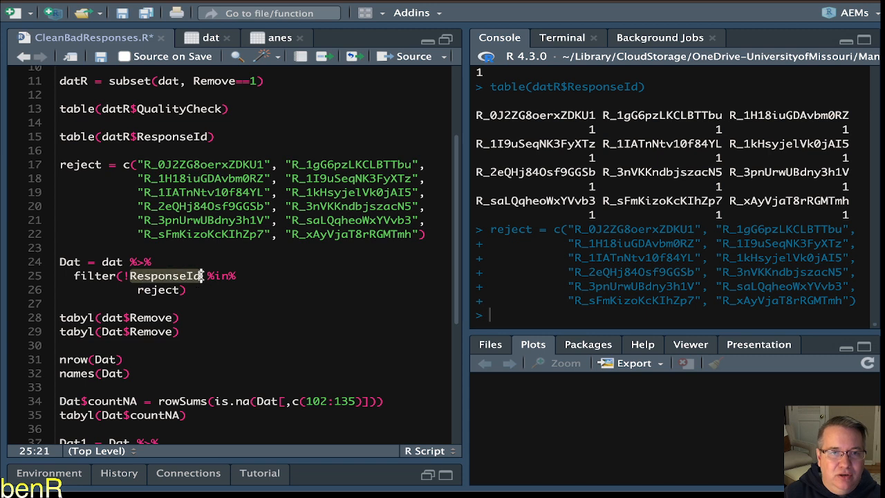
left_click(141, 291)
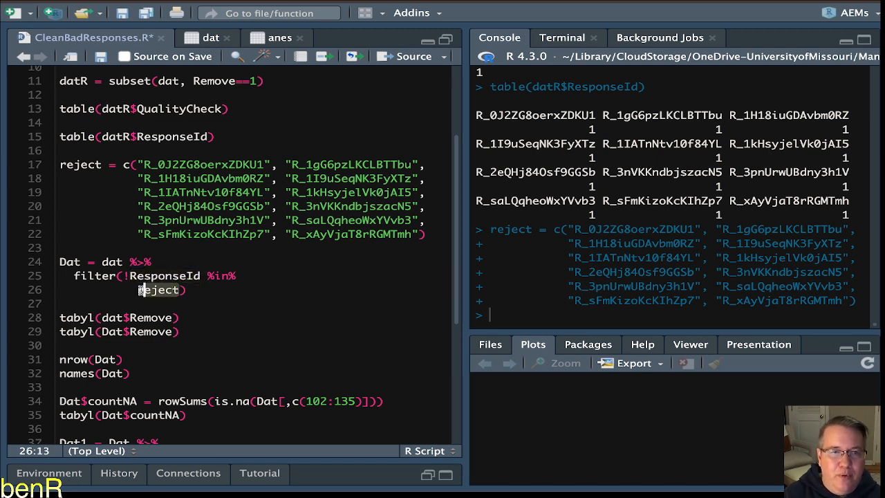
left_click(139, 290)
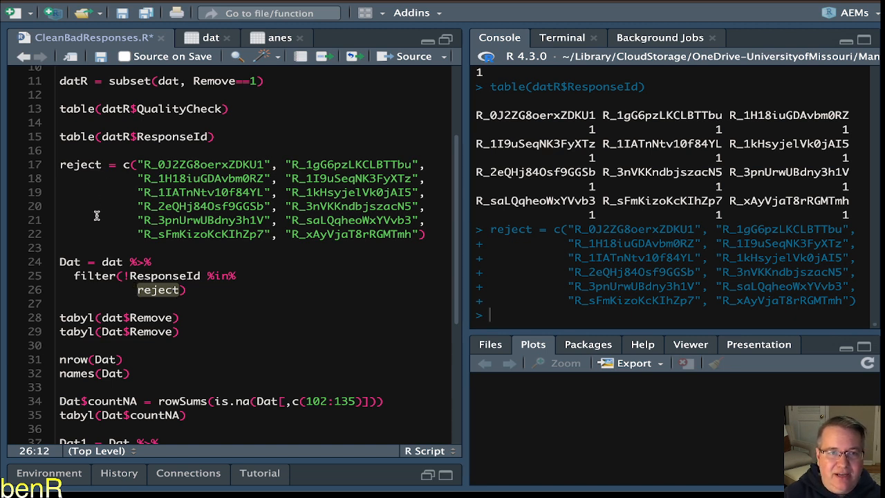
double_click(104, 276)
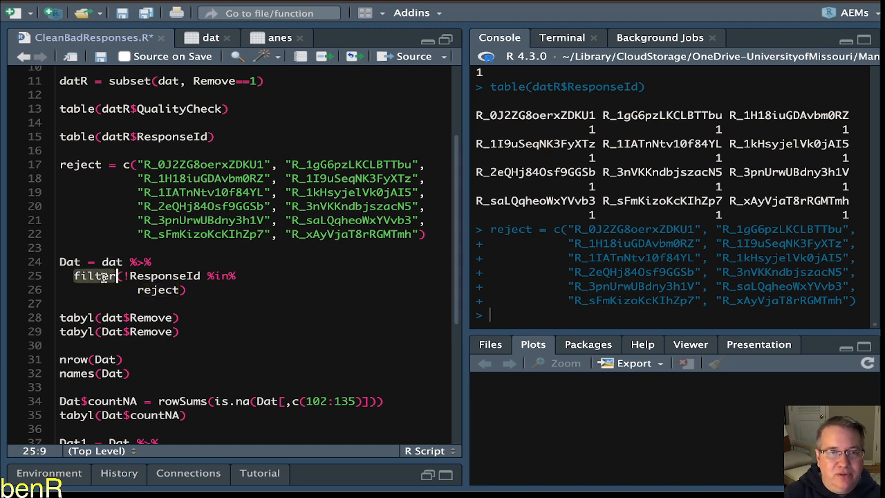
left_click(127, 276)
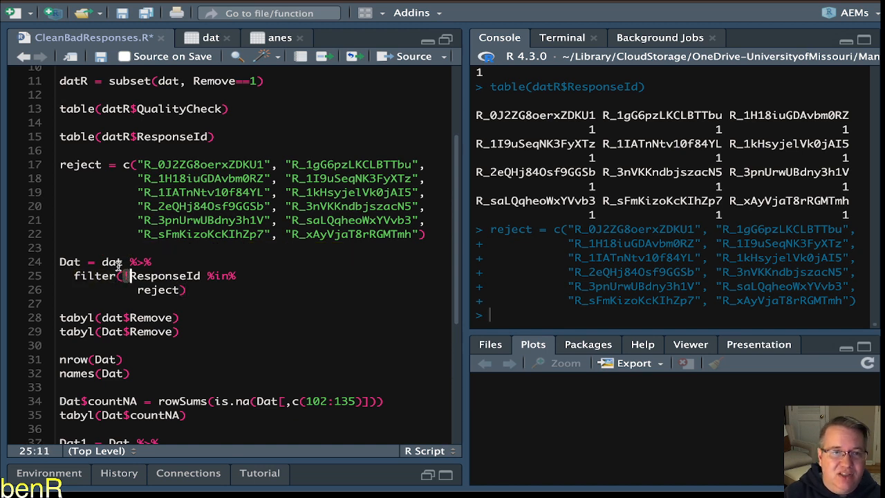
Run the statement on lines 24–26 that filters the rejected ResponseId values out of dat into Dat
left_click(106, 262)
left_click(77, 262)
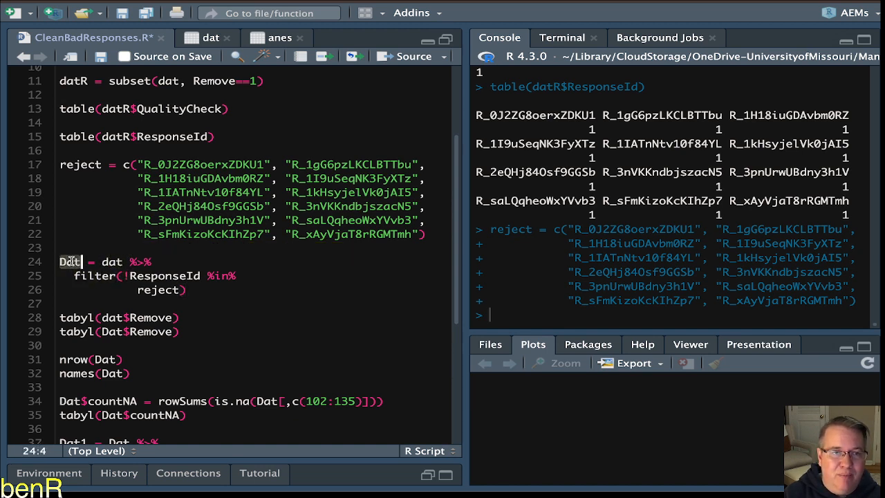
key("Home")
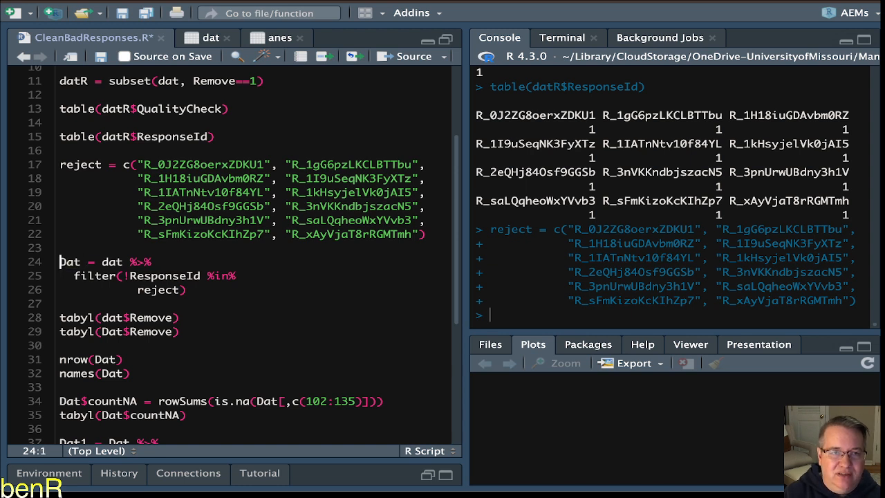
key("Right")
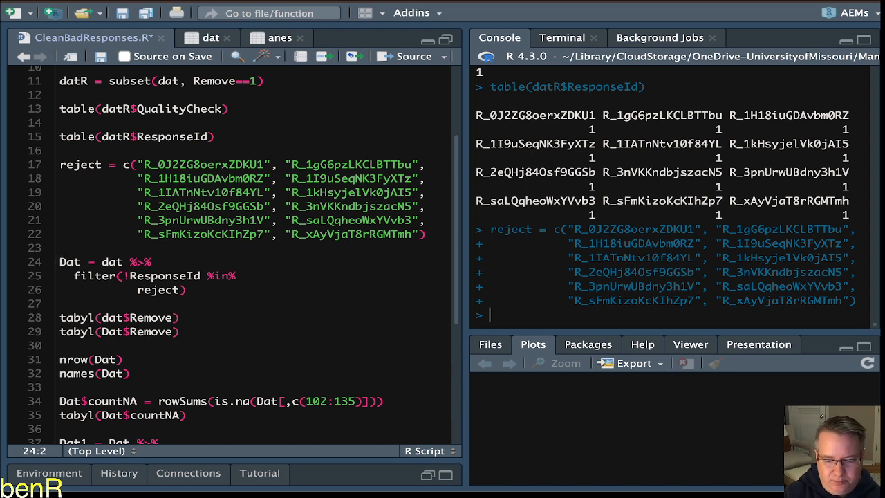
key("ctrl+Return")
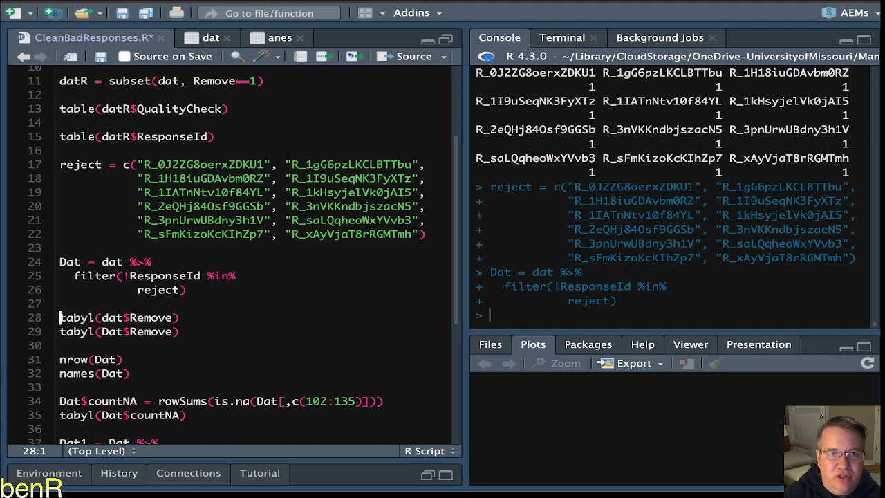
Run tabyl(dat$Remove) on line 28 and examine the flagged and NA counts in the original data
key("ctrl+Return")
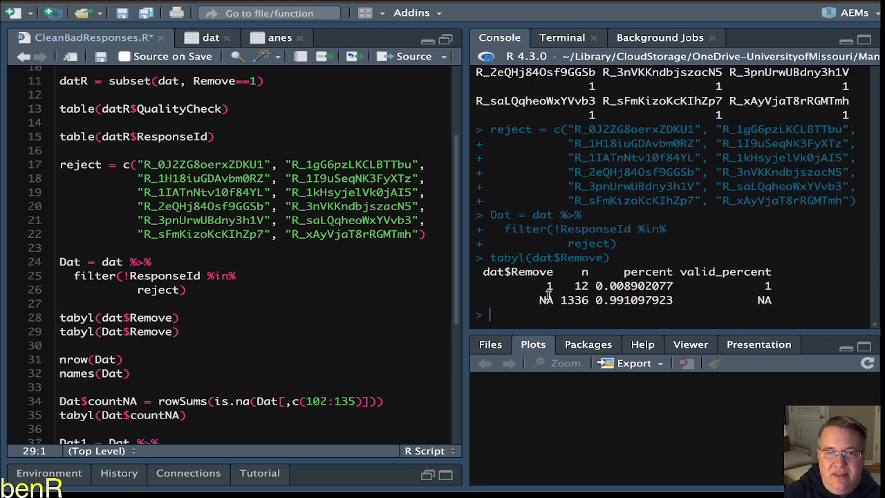
mouse_move(546, 285)
left_mouse_down()
mouse_move(589, 286)
mouse_move(531, 285)
mouse_move(593, 299)
mouse_move(553, 300)
left_mouse_up()
left_click(590, 286)
double_click(535, 276)
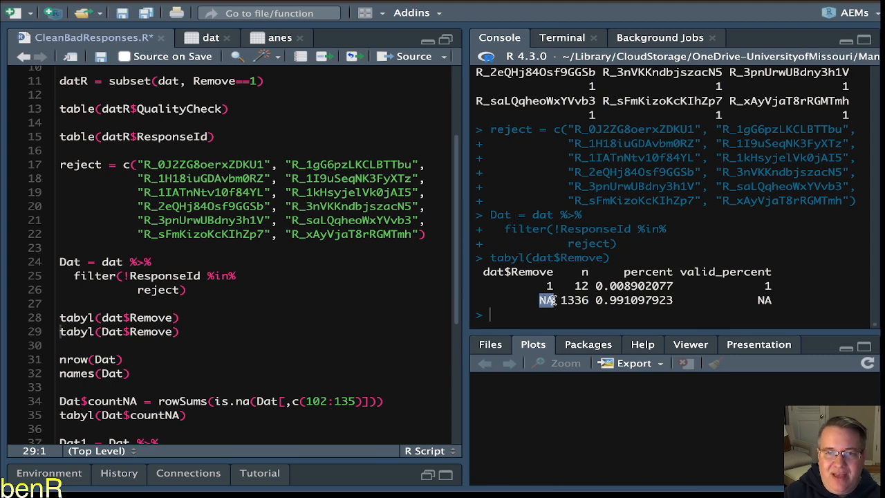
Run tabyl(Dat$Remove) on line 29 and compare its counts with those of the unfiltered dat
left_click(88, 332)
left_click(104, 332)
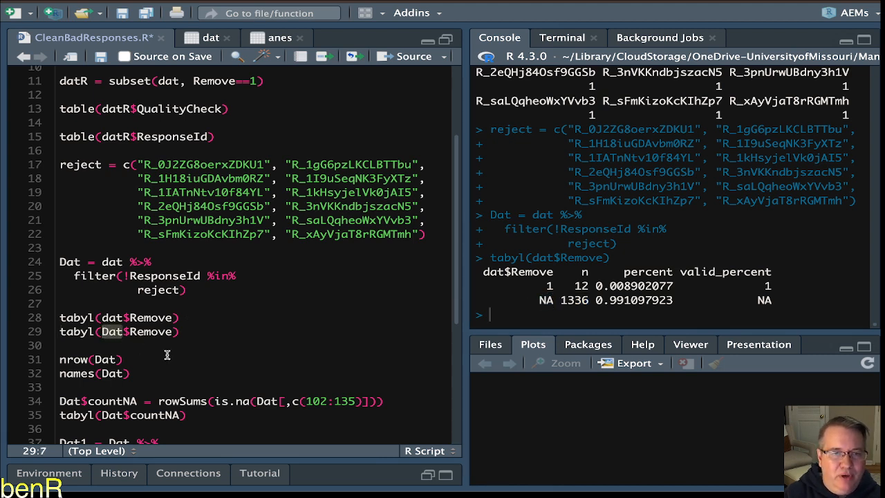
left_click(90, 332)
key("ctrl+Return")
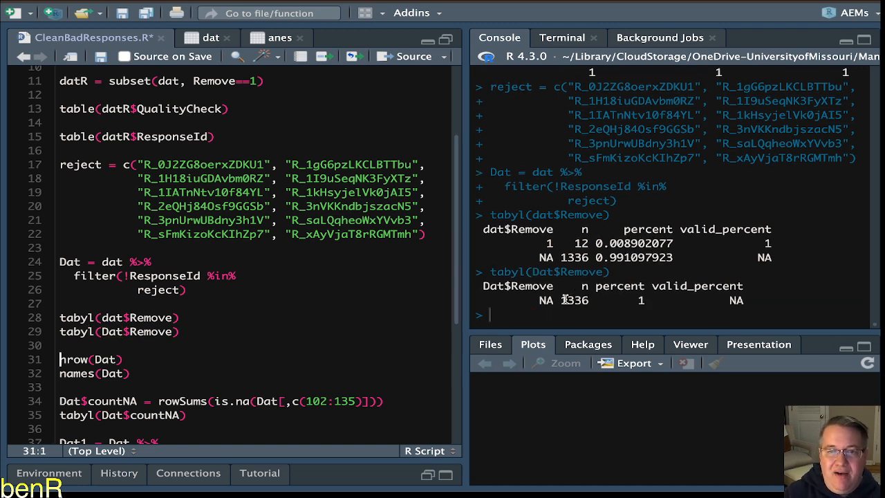
left_click_drag(560, 300, 592, 298)
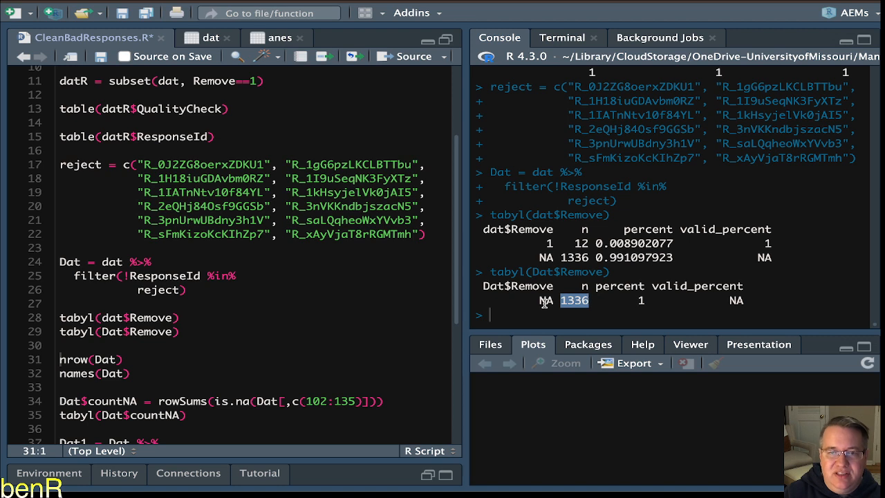
left_click_drag(539, 300, 559, 300)
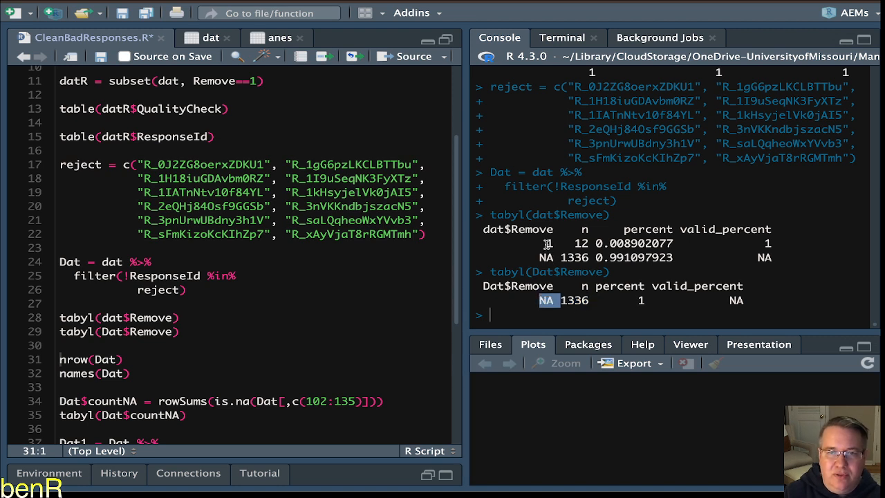
left_click_drag(541, 243, 595, 242)
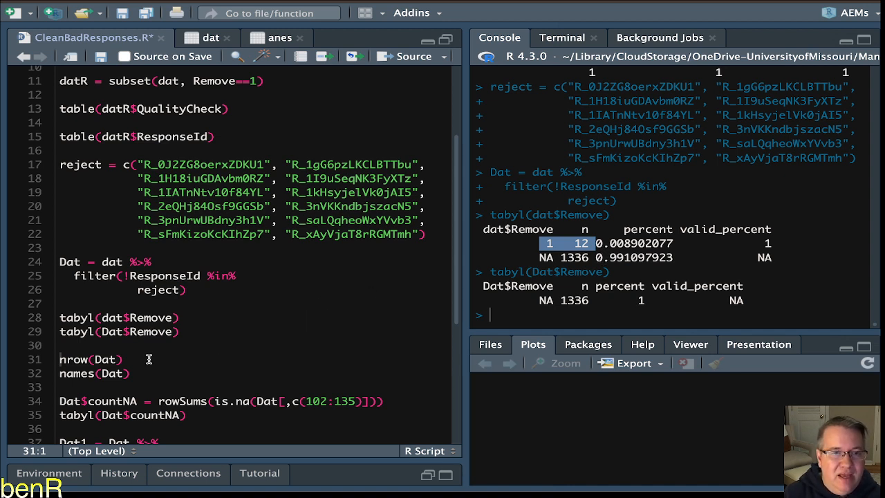
Add nrow(dat) on a new line 31 above nrow(Dat), run it and check the original row count
left_click(114, 351)
key("Return")
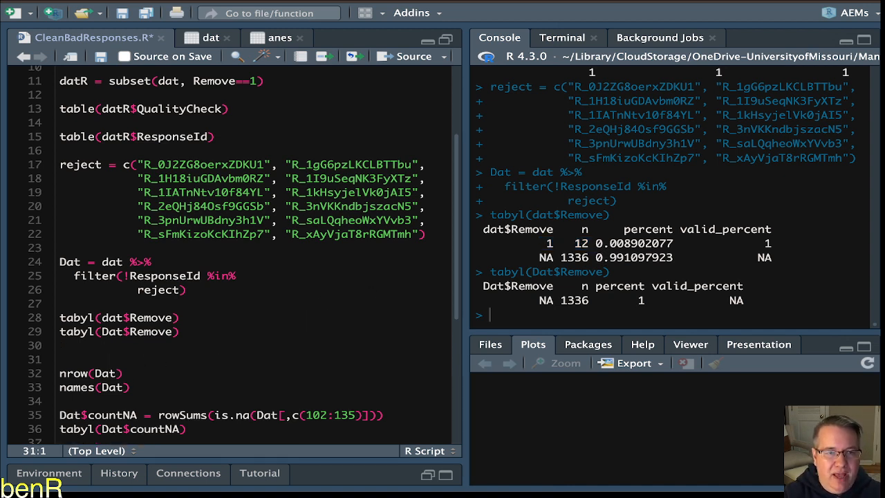
type("nrow(dat")
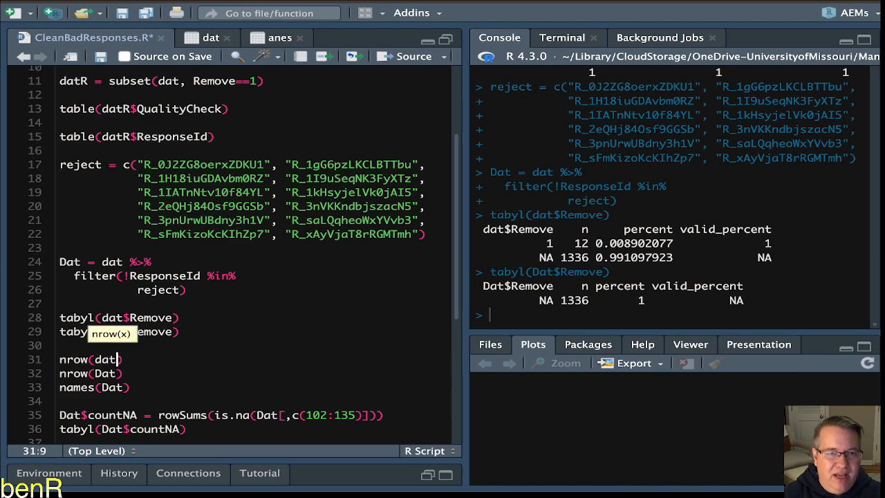
key("ctrl+Return")
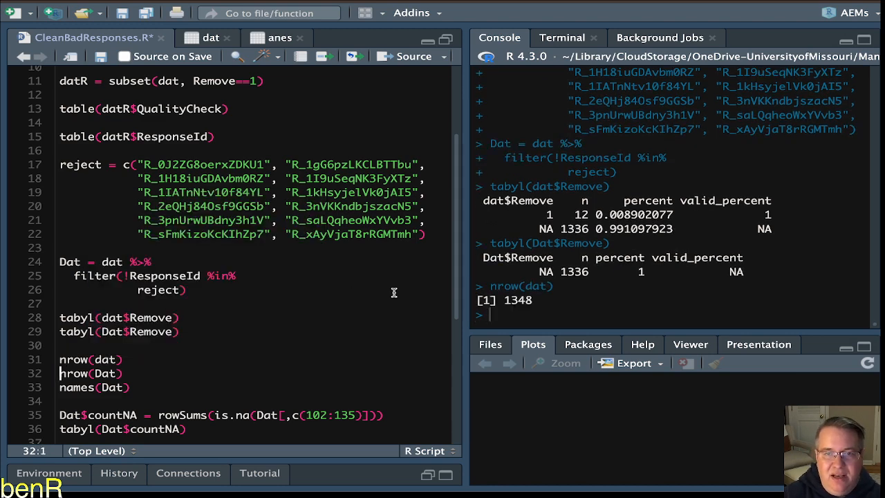
left_click_drag(503, 300, 542, 300)
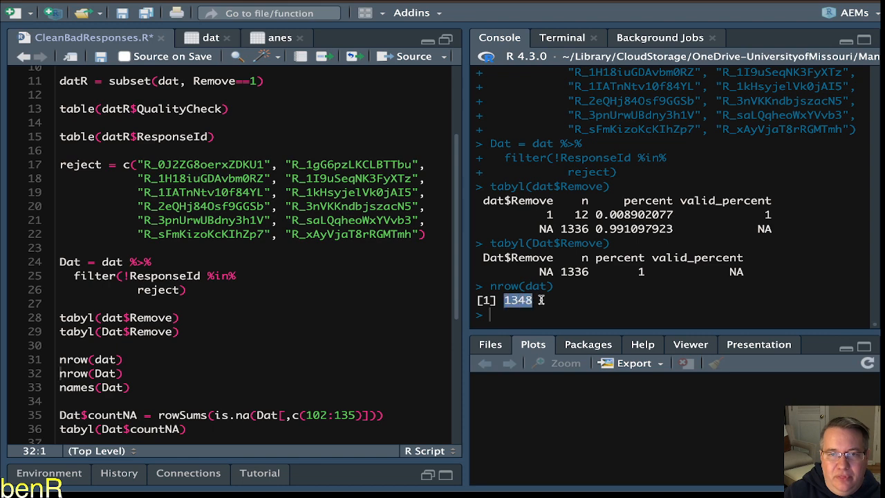
Run nrow(Dat) on line 32 and check the filtered data's row count
left_click(81, 373)
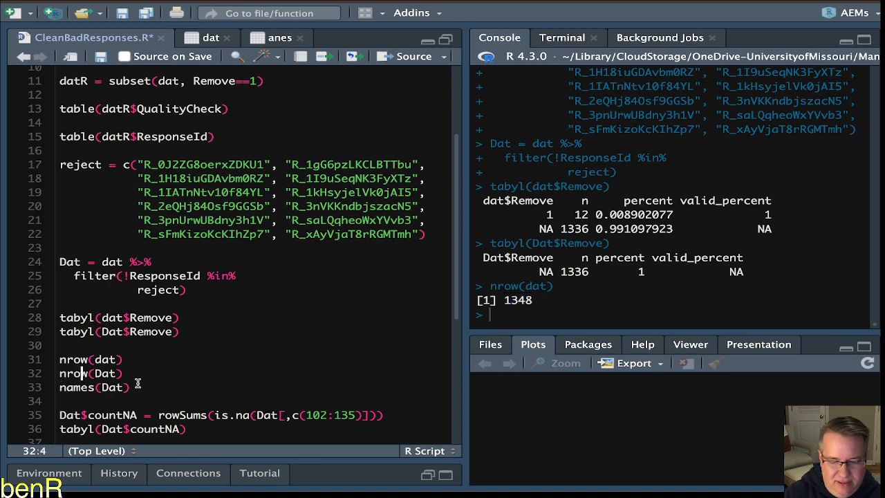
key("ctrl+Return")
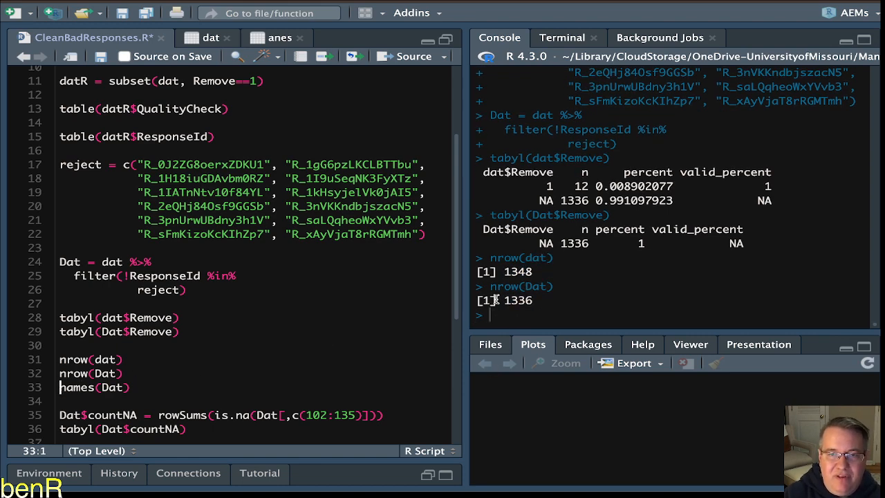
left_click_drag(523, 288, 504, 301)
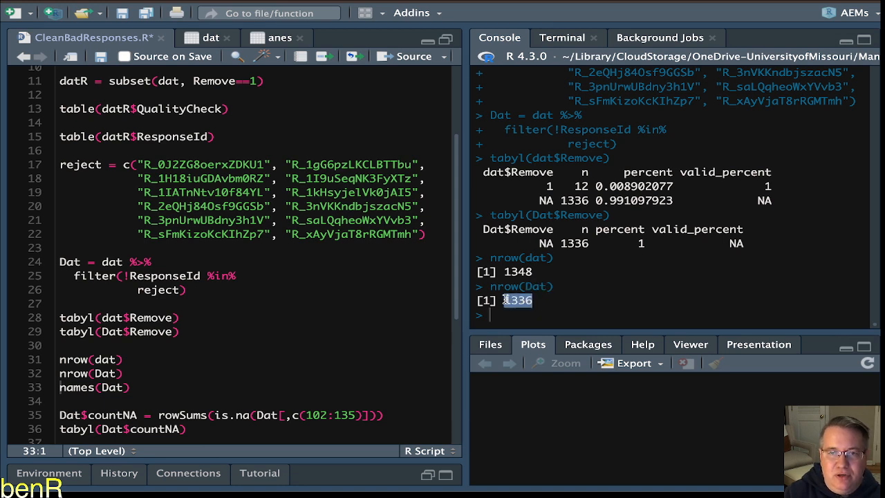
left_click(546, 301)
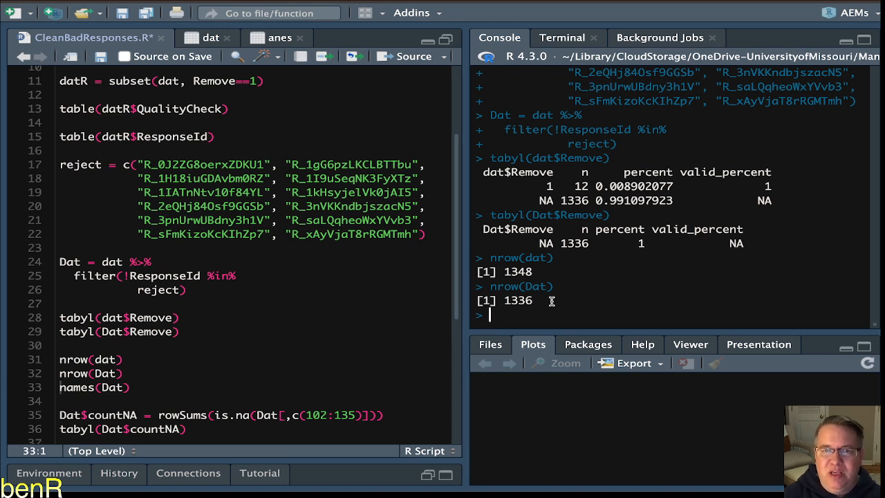
left_click(229, 165)
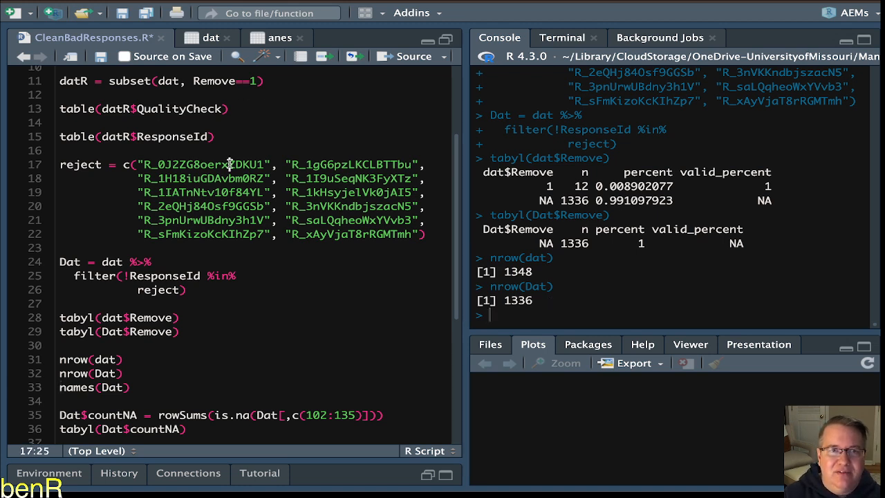
Save the changes to the CleanBadResponses.R script
double_click(229, 165)
double_click(229, 192)
double_click(229, 206)
left_click(230, 234)
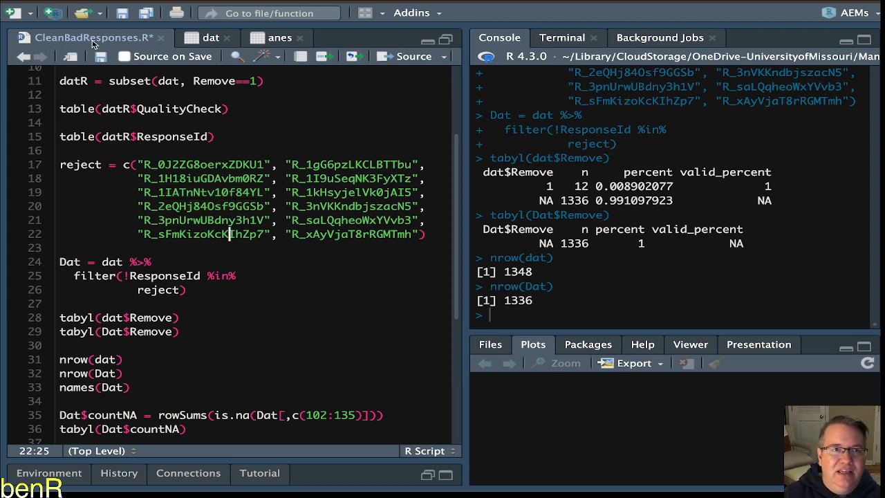
left_click(100, 56)
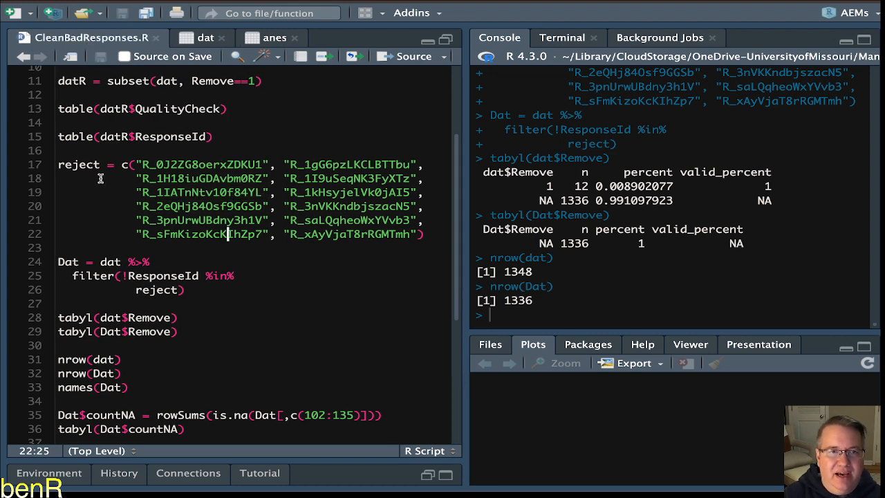
Rename the object assigned by the filter statement on line 24 to dat, matching the source data frame's name
key("Right")
key("Right")
key("Down")
key("Down")
key("Down")
key("Down")
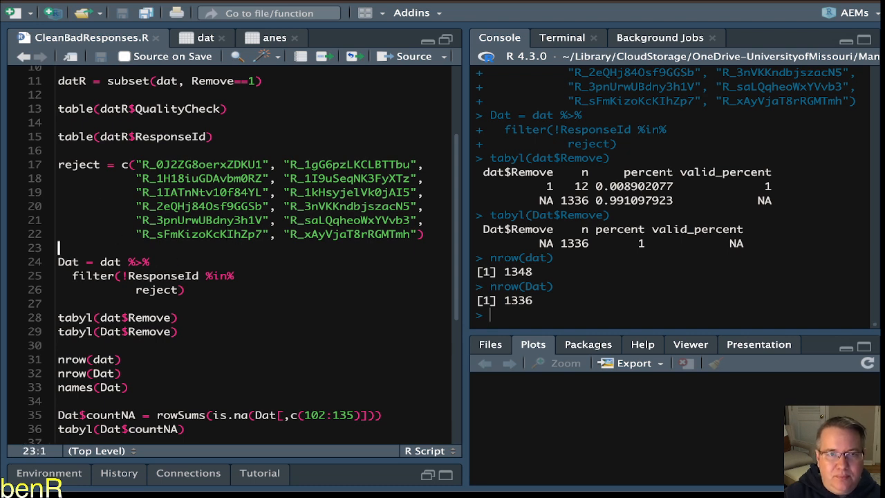
scroll(221, 283, "down", 2)
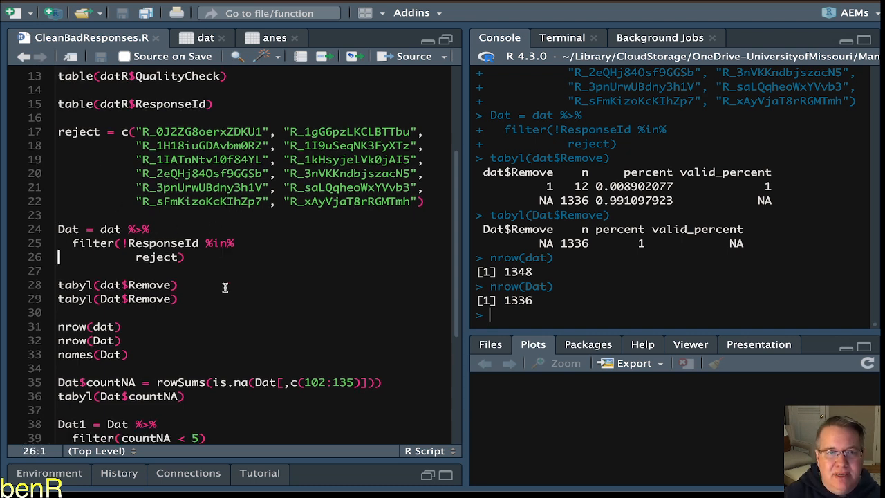
left_click(65, 229)
key("BackSpace")
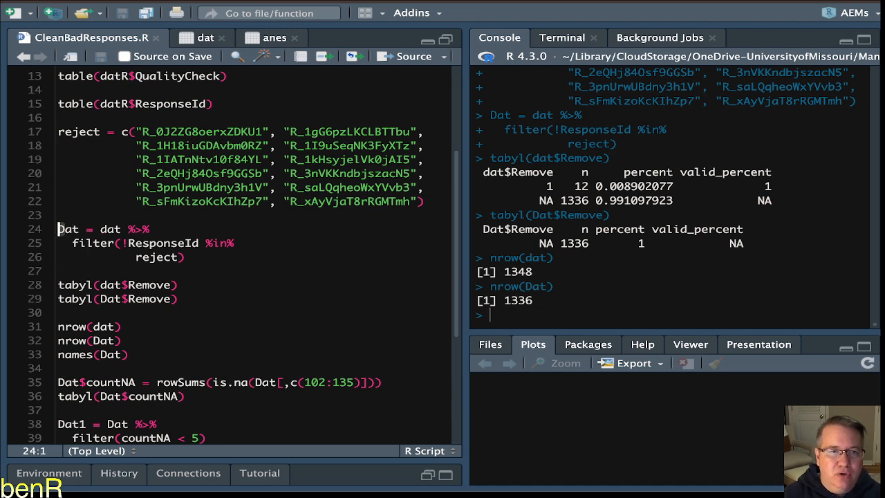
type("d")
double_click(69, 230)
double_click(112, 230)
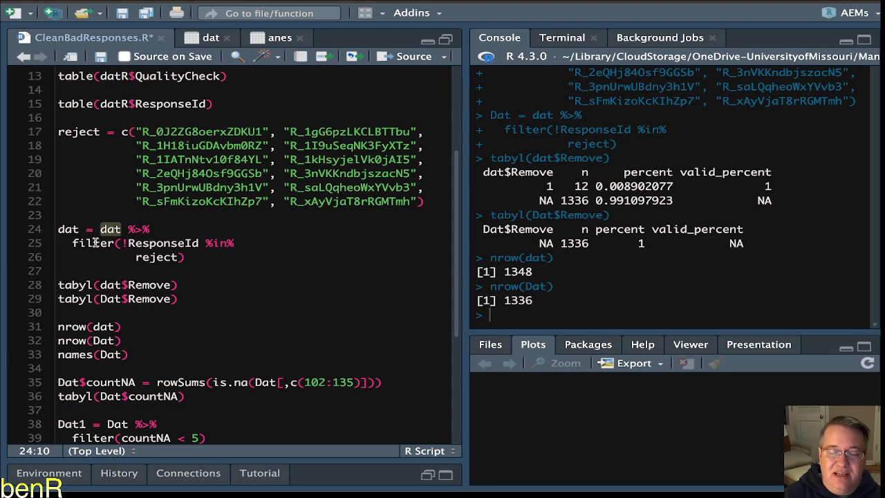
Restore the capitalised name Dat for the object assigned on line 24
left_click(58, 228)
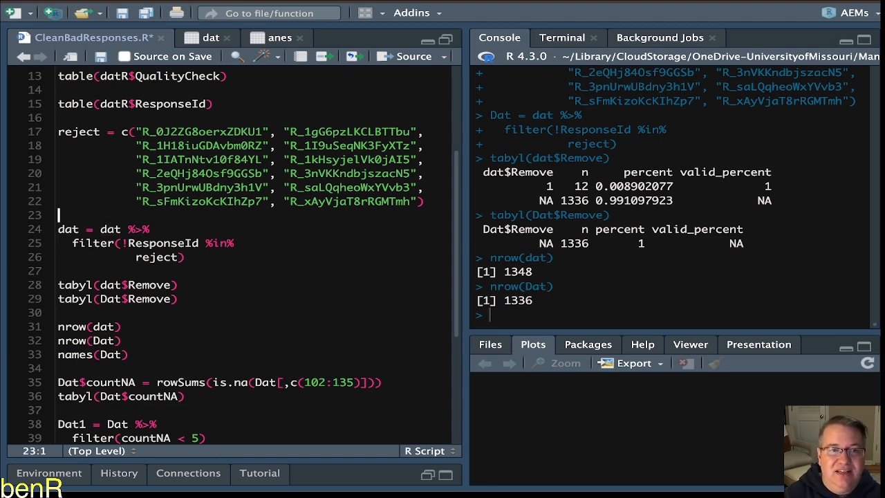
key("Delete")
type("D")
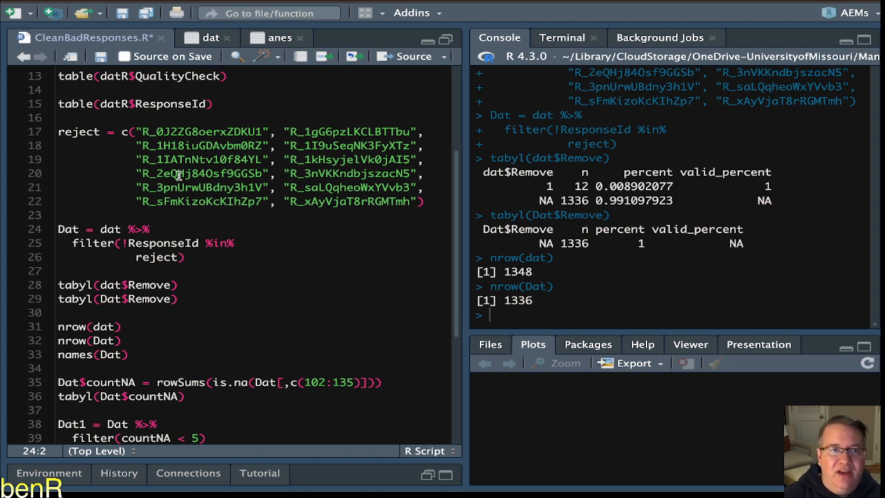
Highlight the reject vector of response IDs on lines 17 to 22
left_click_drag(93, 131, 425, 206)
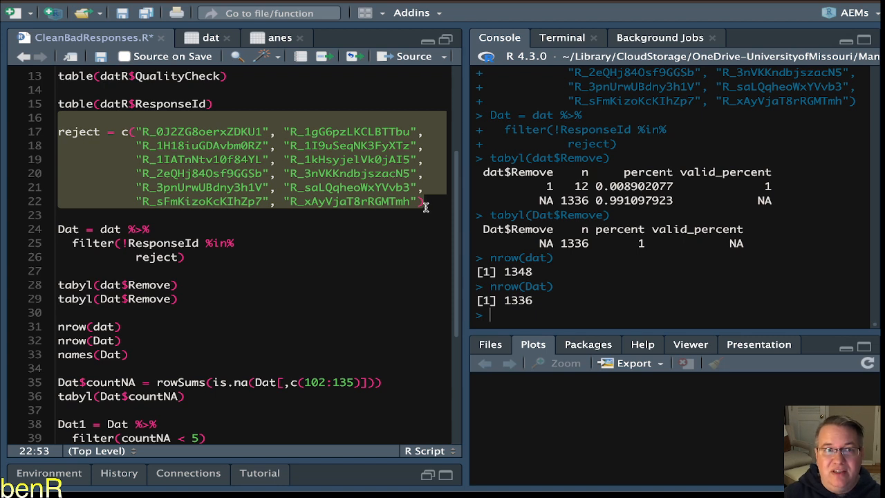